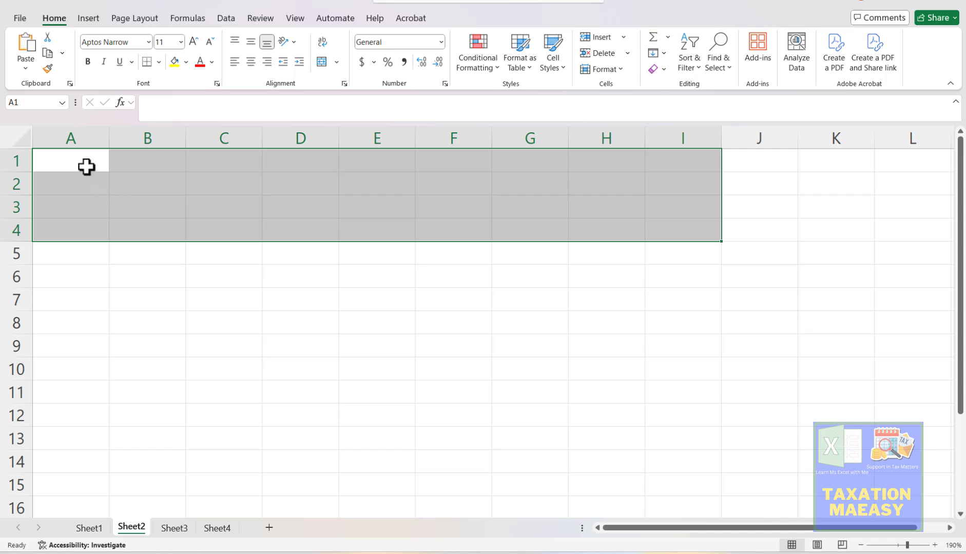
Enter the text B2 in cell A1 of Sheet2.
left_click(85, 158)
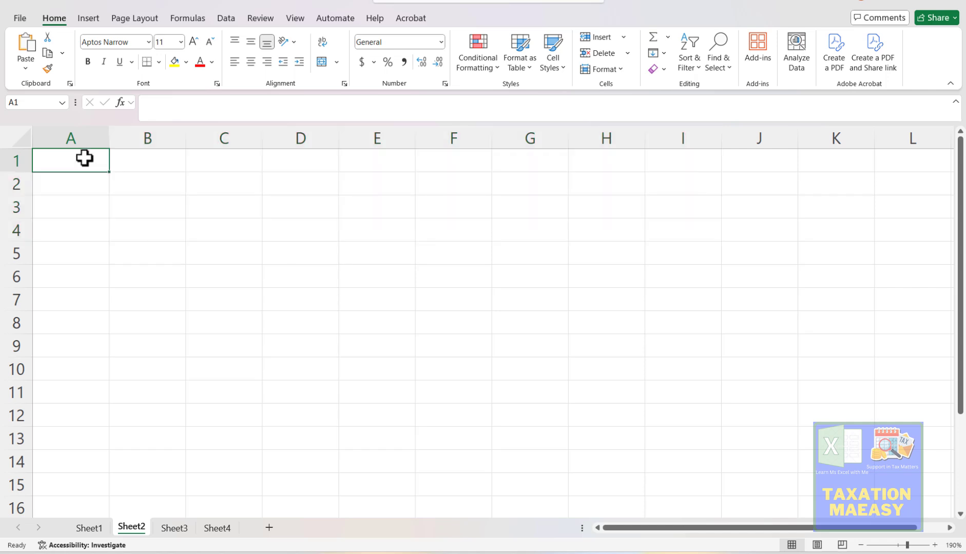
type("Bc")
key("Tab")
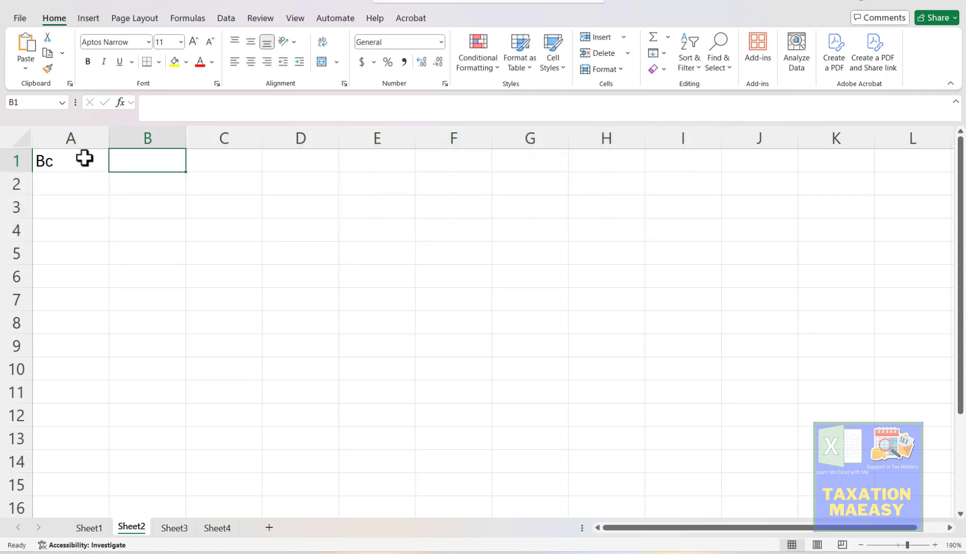
left_click(85, 158)
type("B2")
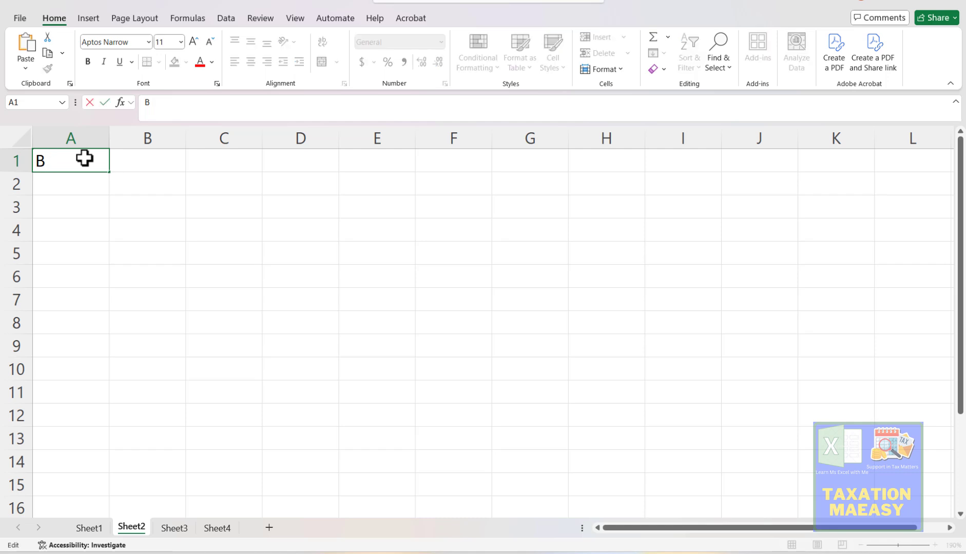
key("Return")
left_click(85, 158)
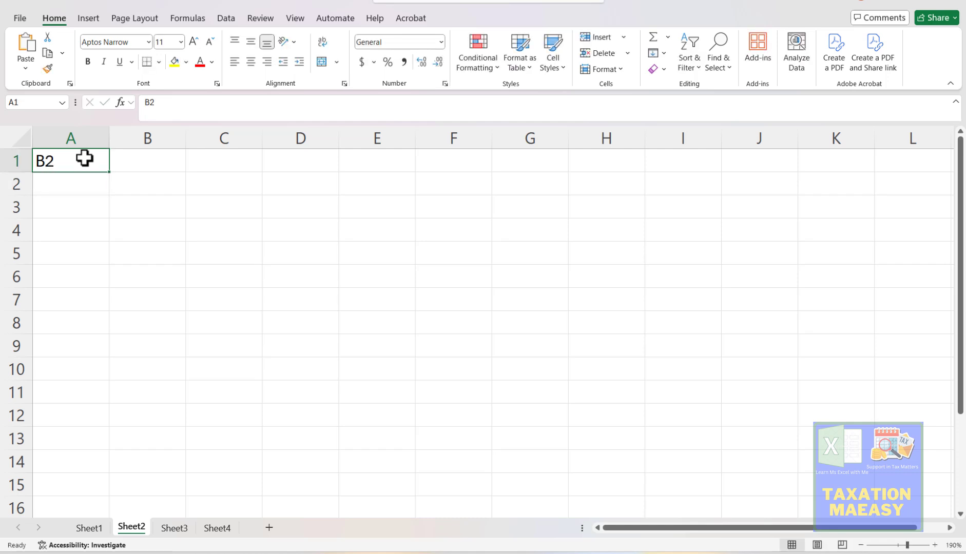
Enter the date 19-01-25 in cell B2.
key("Right")
key("Down")
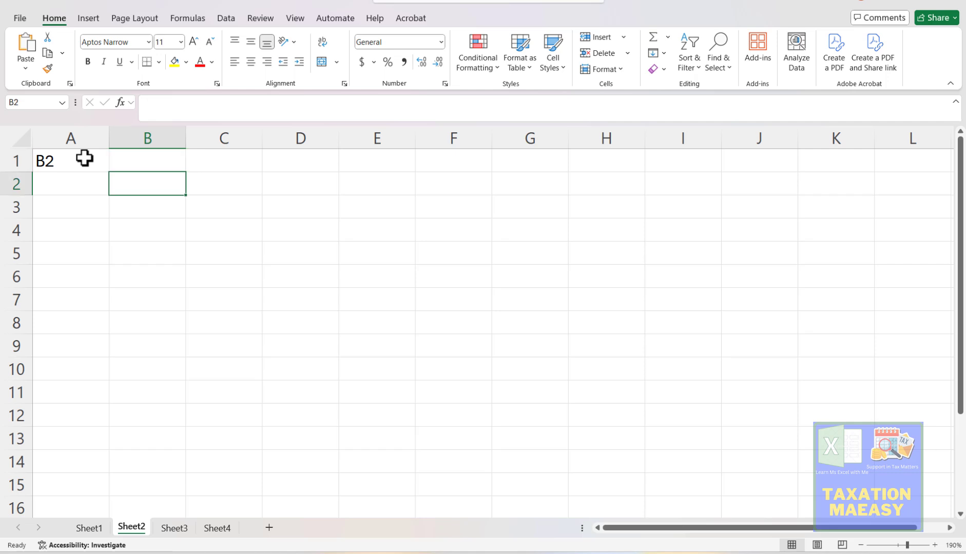
type("1")
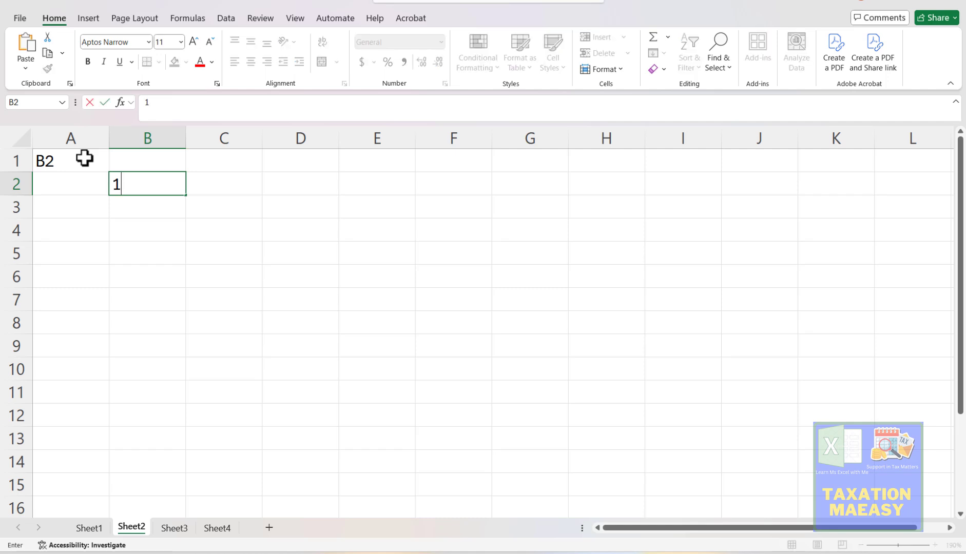
type("9-01-")
type("25")
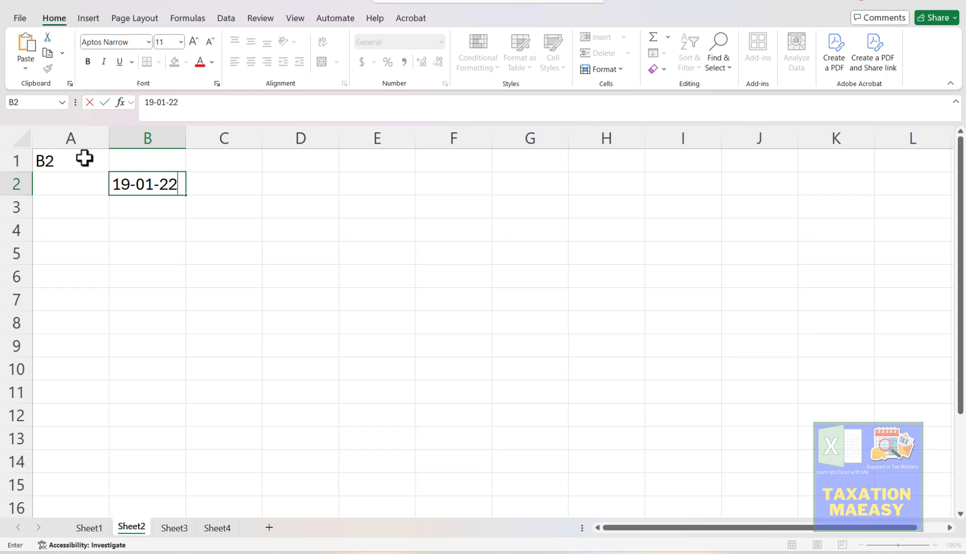
key("Return")
Enter a direct reference to cell A1 in cell C4 with the formula =A1.
key("Down")
key("Down")
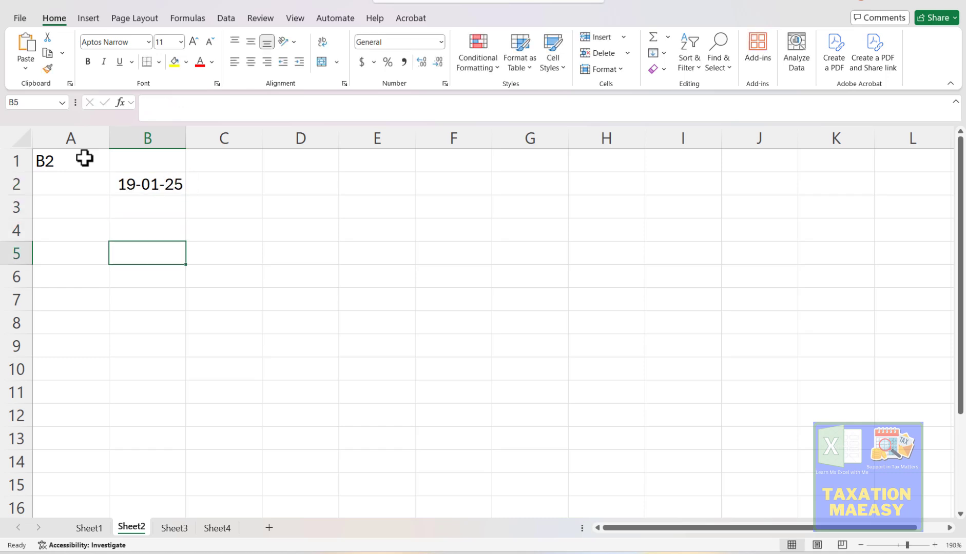
key("Right")
key("Up")
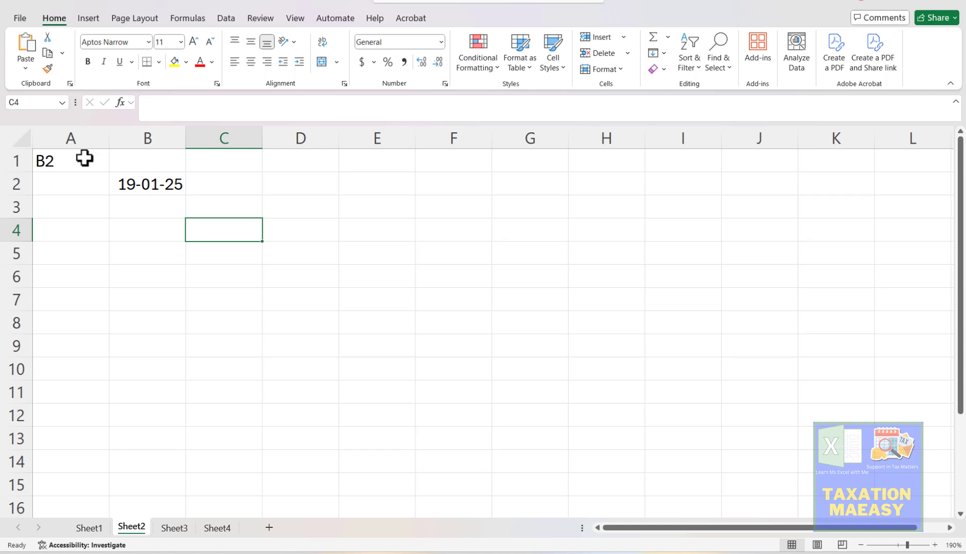
type("=")
key("Left")
key("Left")
key("Up")
key("Up")
key("Up")
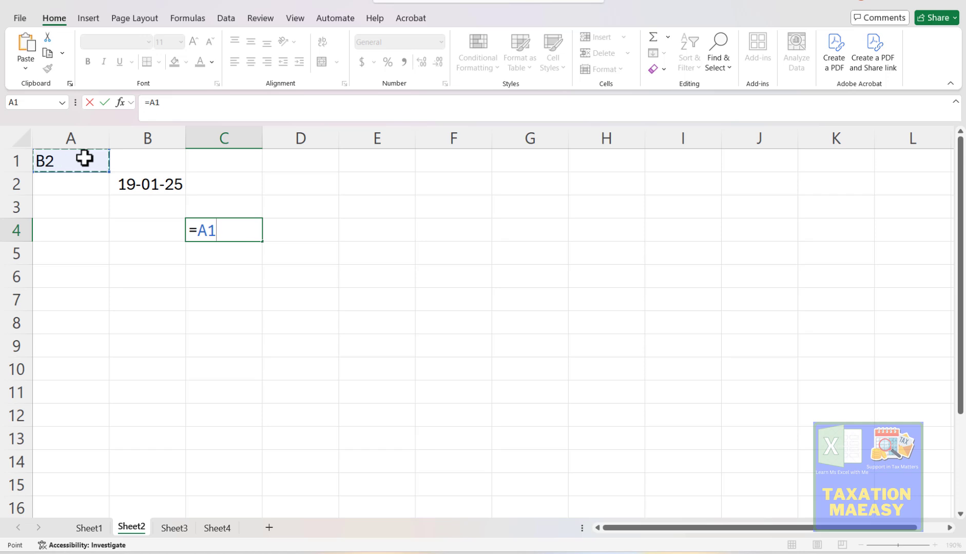
key("Return")
key("Up")
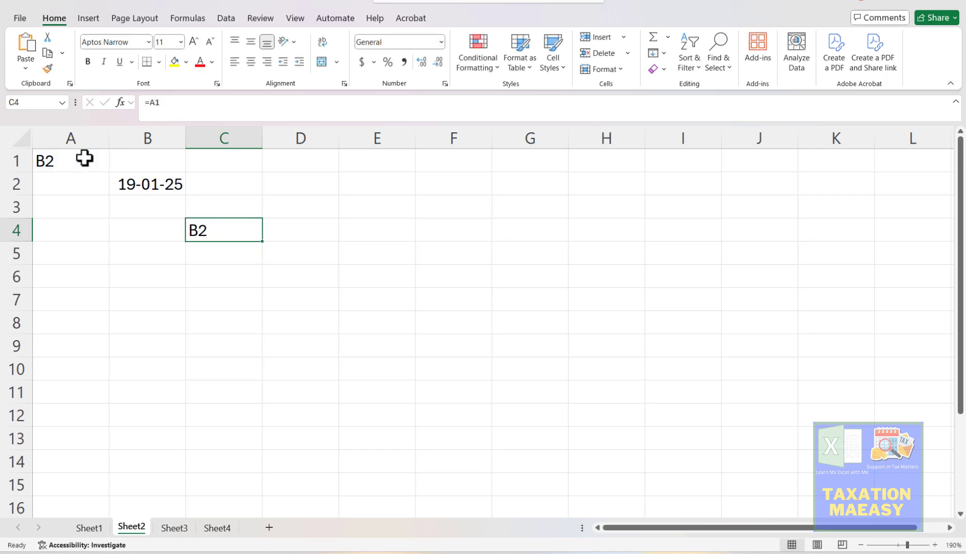
Examine the formula in C4 and compare it with the contents of the cell it references, A1.
key("Left")
key("Left")
key("Up")
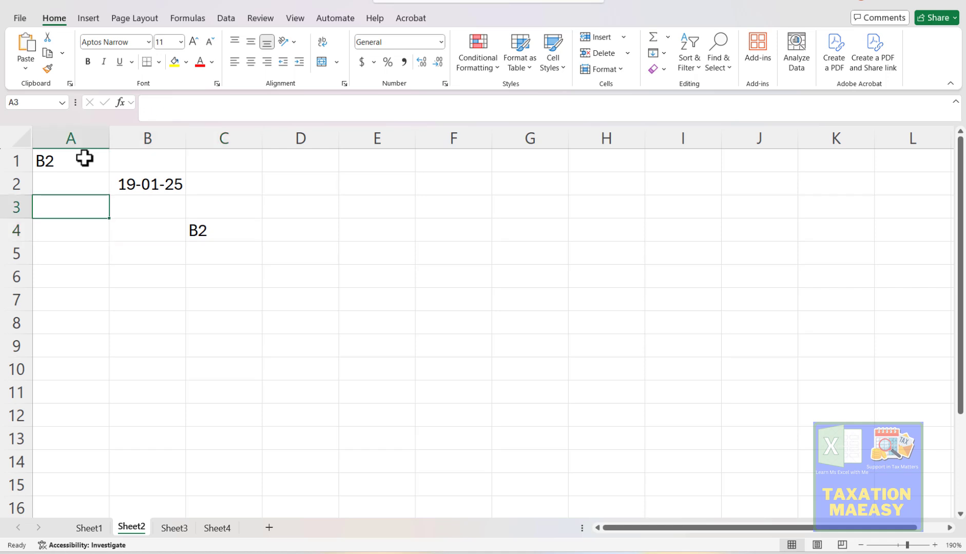
key("Up")
key("Up")
key("Down")
key("Down")
key("Down")
key("Right")
key("Right")
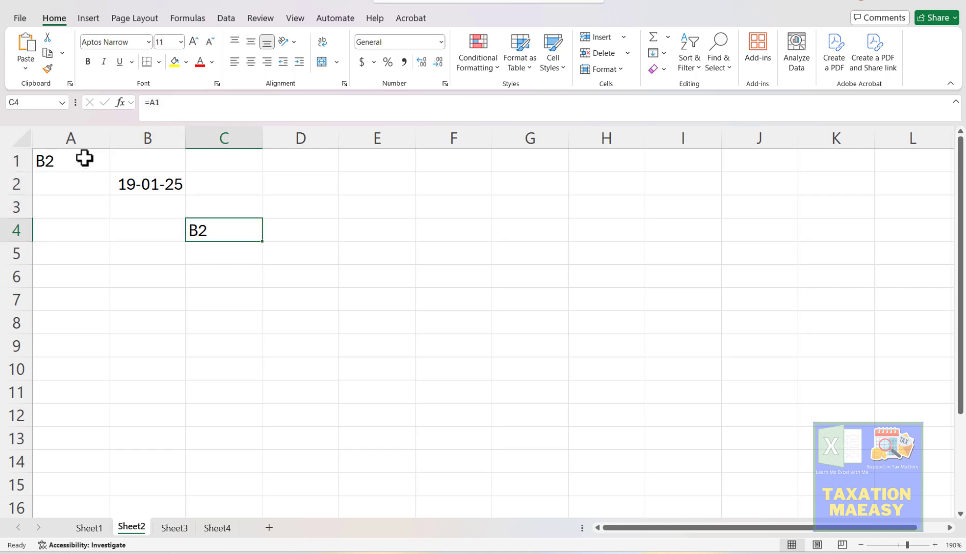
key("F2")
key("Escape")
key("F2")
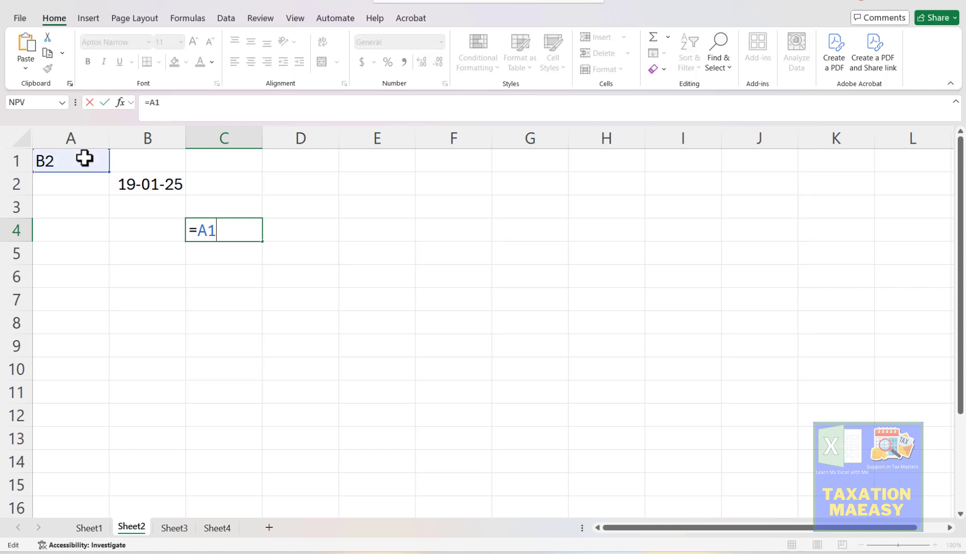
key("Escape")
key("Left")
key("Up")
key("Up")
key("Left")
key("Up")
key("Down")
key("Down")
key("Down")
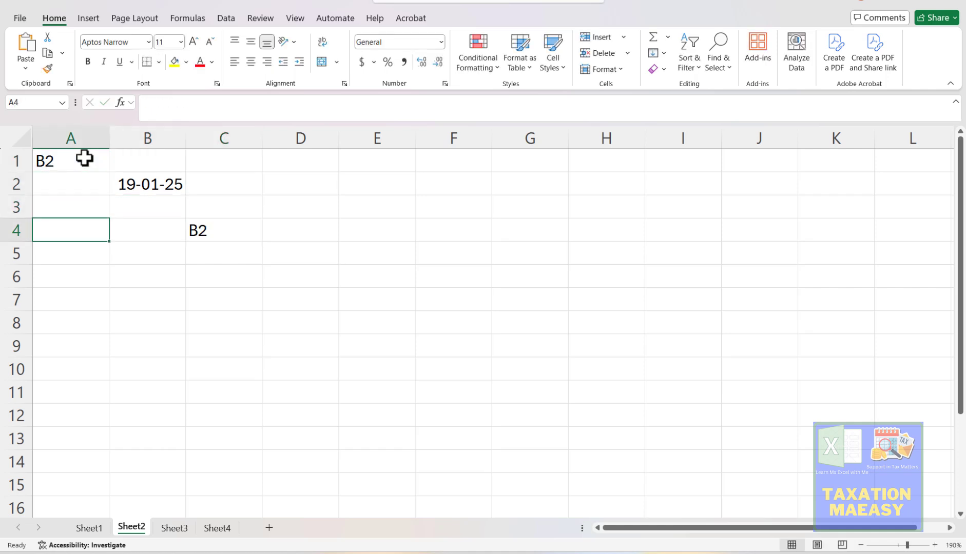
key("Right")
key("Right")
key("F2")
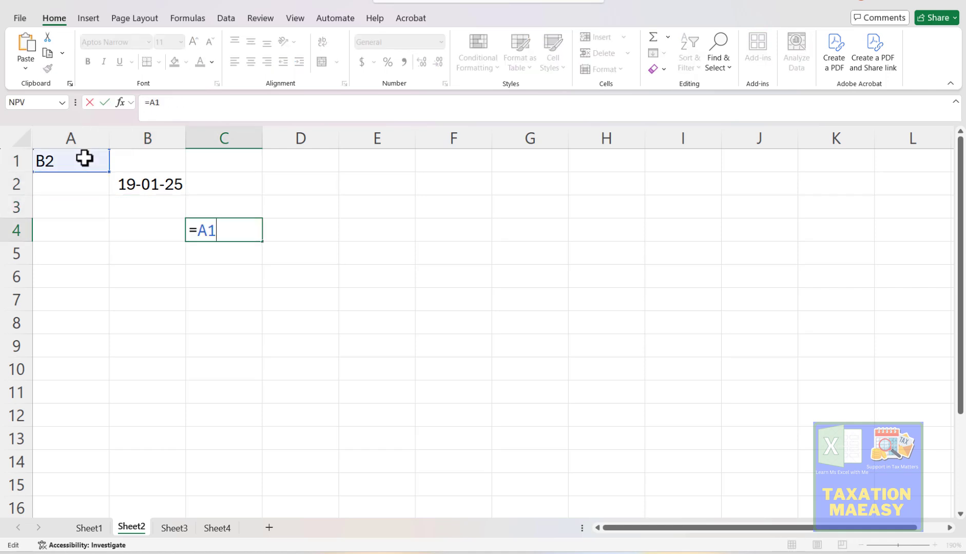
key("ctrl+Return")
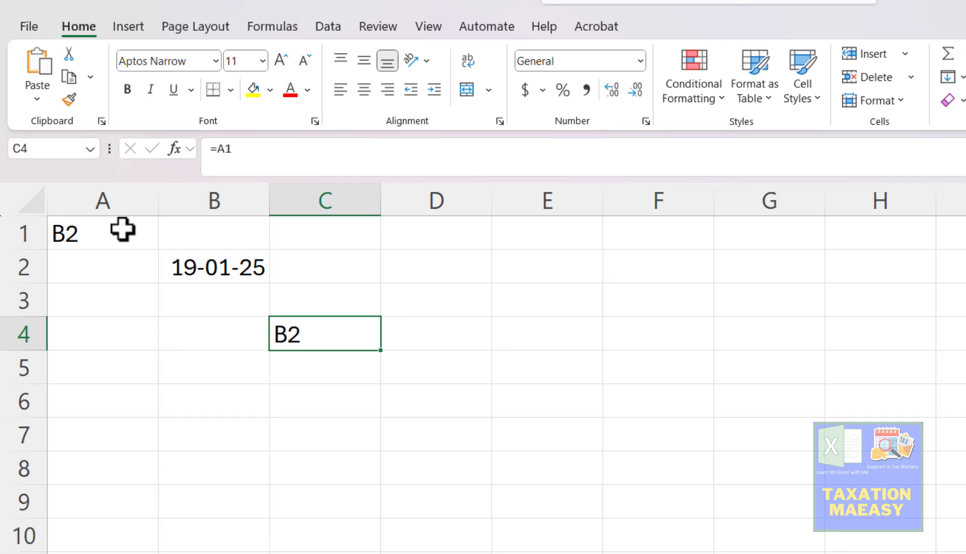
Wrap the A1 reference in cell C4 in the INDIRECT function, making the formula =INDIRECT(A1).
type("=")
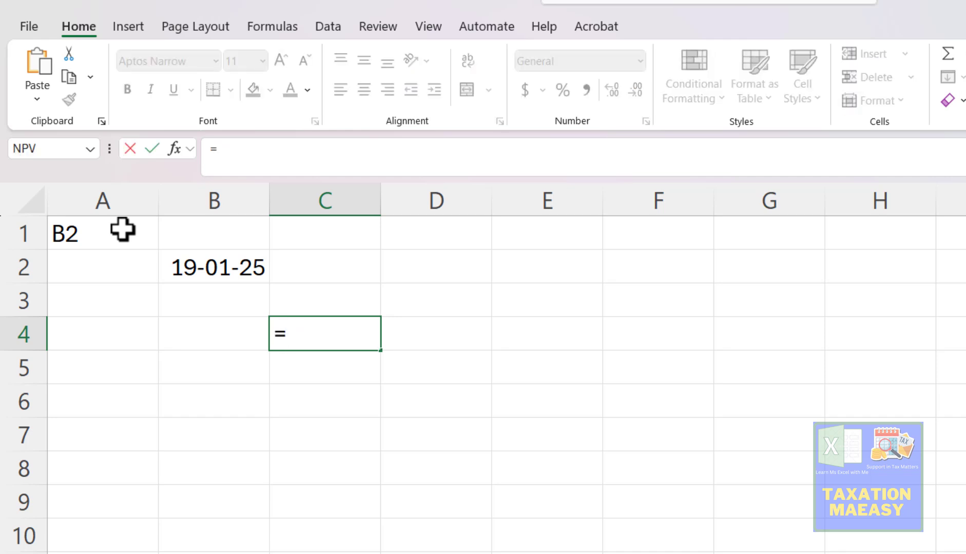
key("Escape")
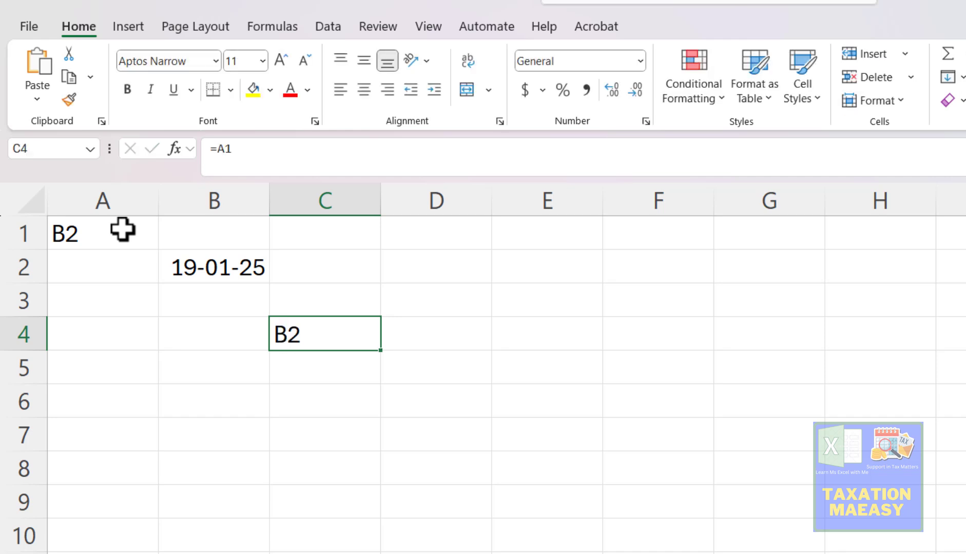
key("F2")
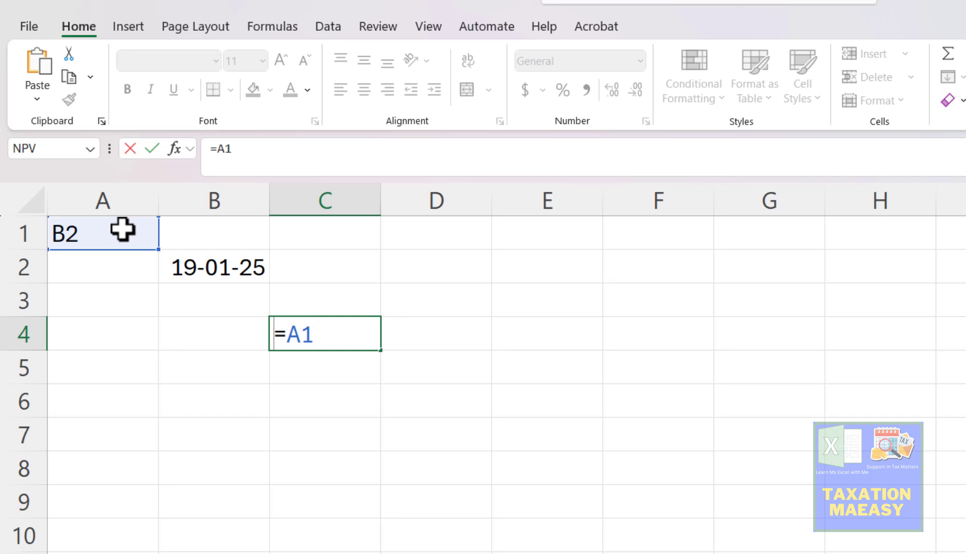
key("Right")
type("ind")
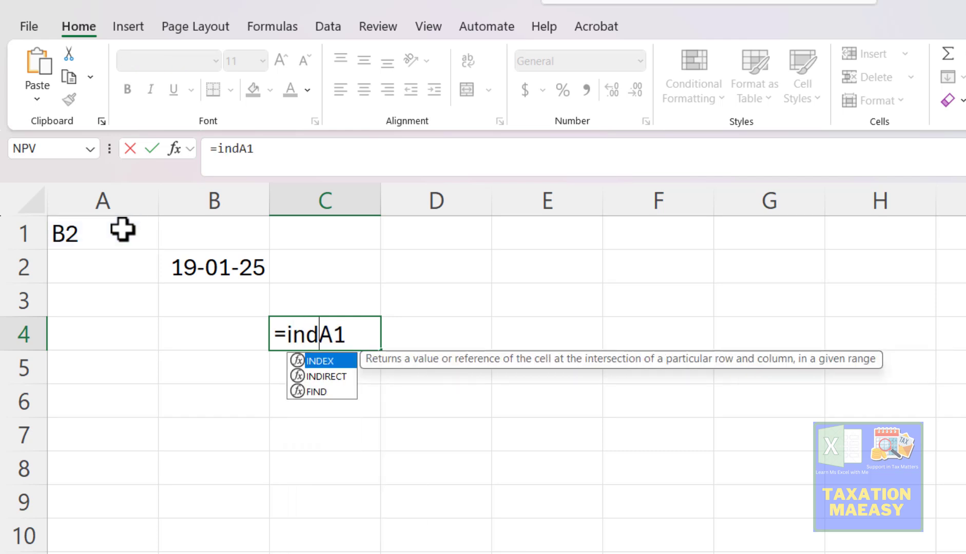
key("Down")
key("Tab")
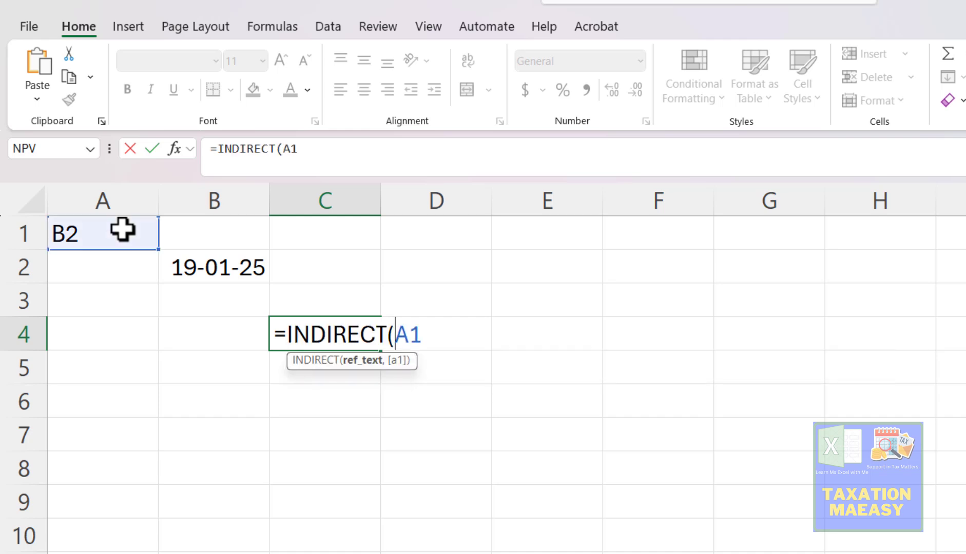
key("Return")
key("Up")
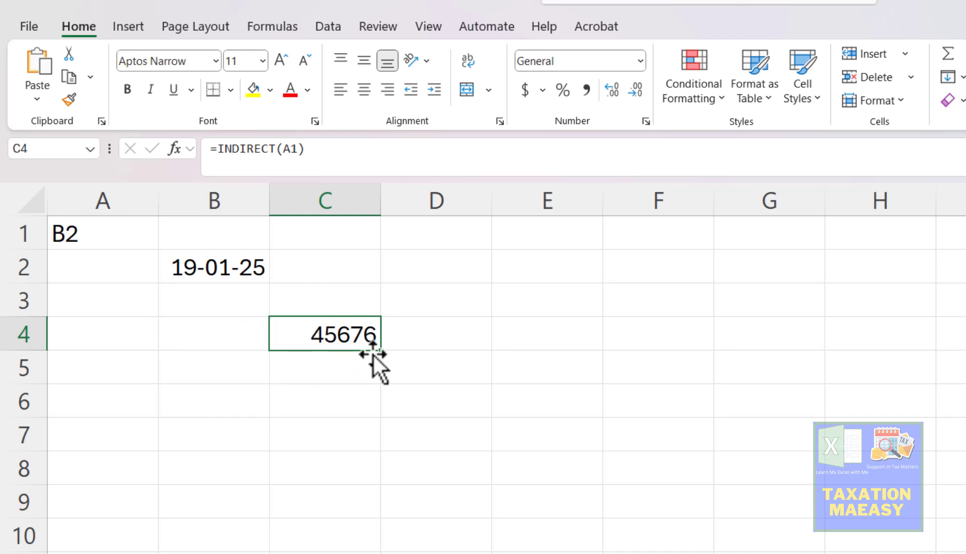
Copy the date formatting of cell B2 onto cell C4 with Format Painter.
left_click(227, 272)
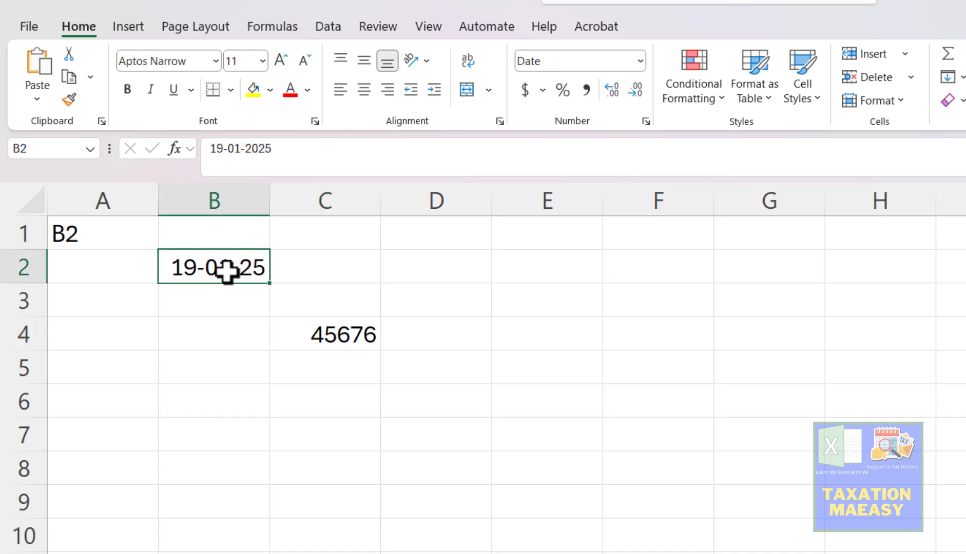
left_click(66, 100)
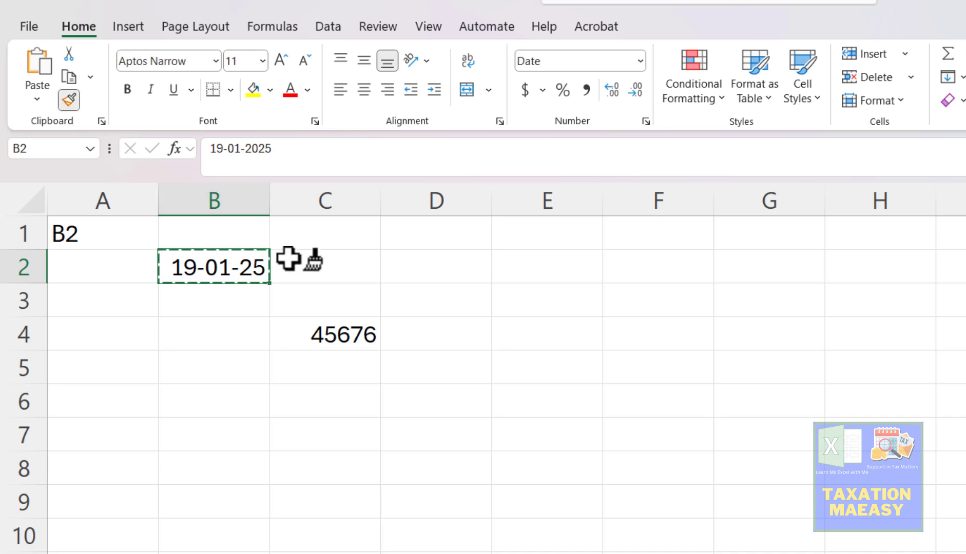
left_click(343, 336)
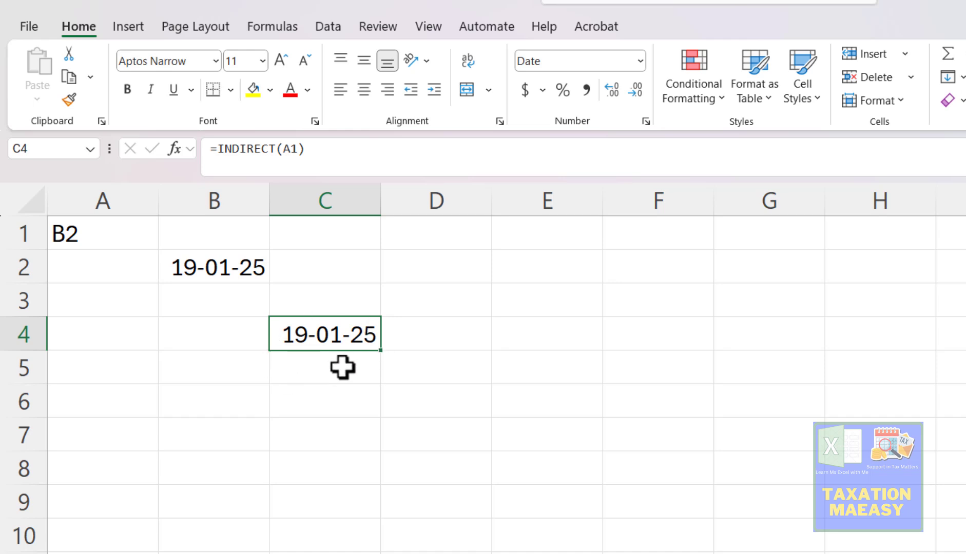
Trace the INDIRECT formula in C4 through the reference text in A1 to the date in B2.
key("F2")
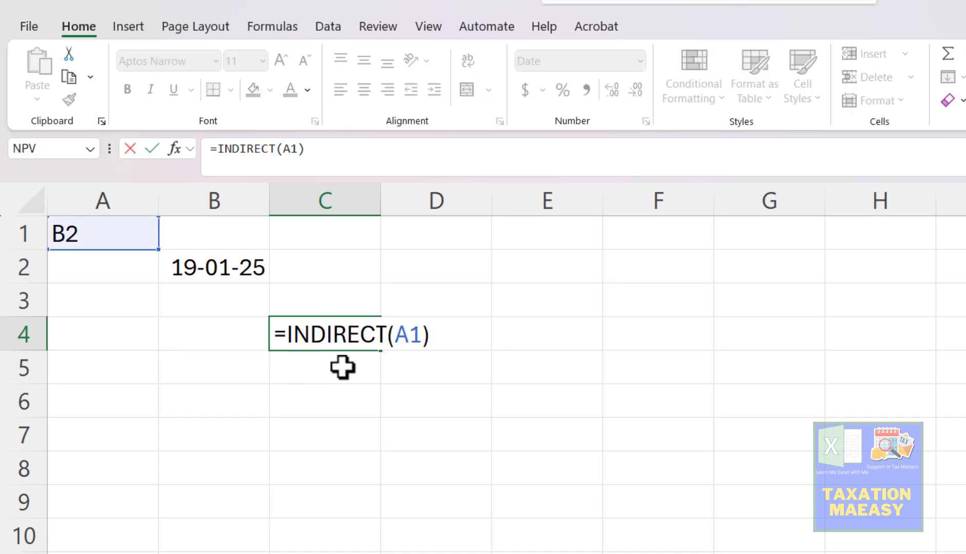
key("Left")
key("ctrl+Return")
key("F2")
key("Escape")
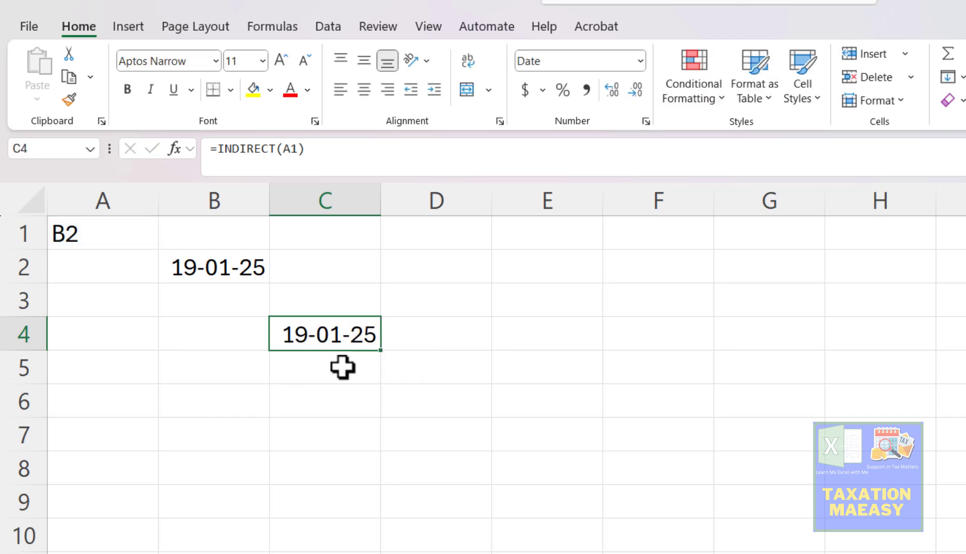
key("Left")
key("Left")
key("Up")
key("Up")
key("Up")
key("F2")
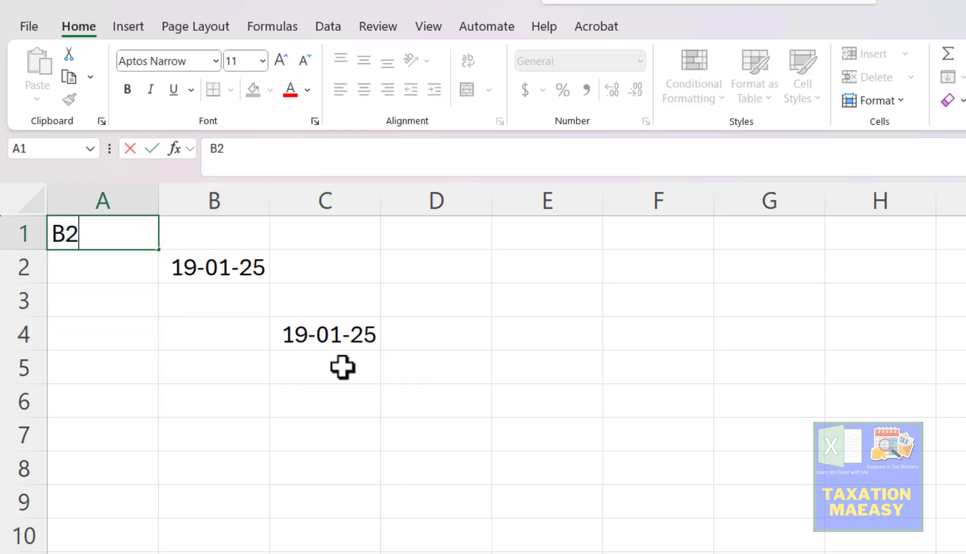
key("Escape")
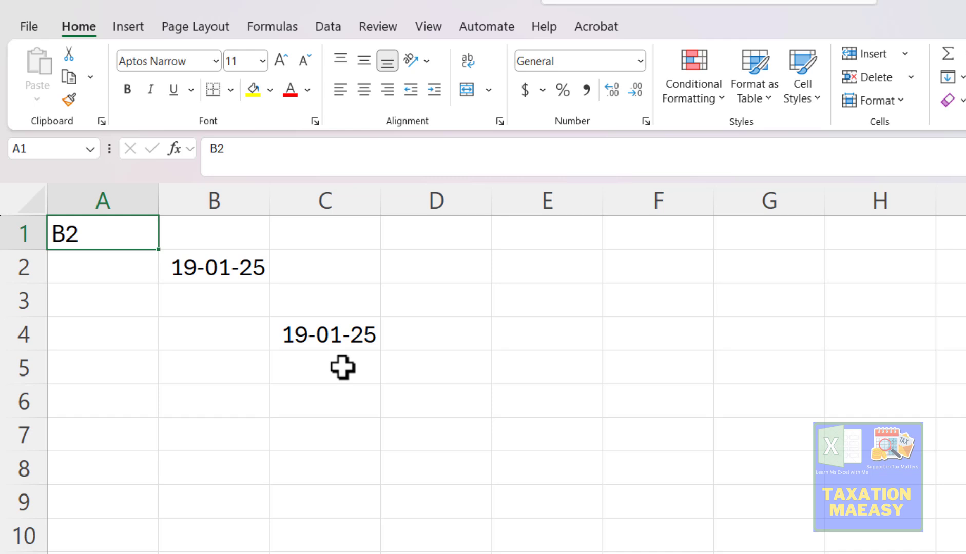
key("Right")
key("Right")
key("Down")
key("Left")
key("F2")
key("Escape")
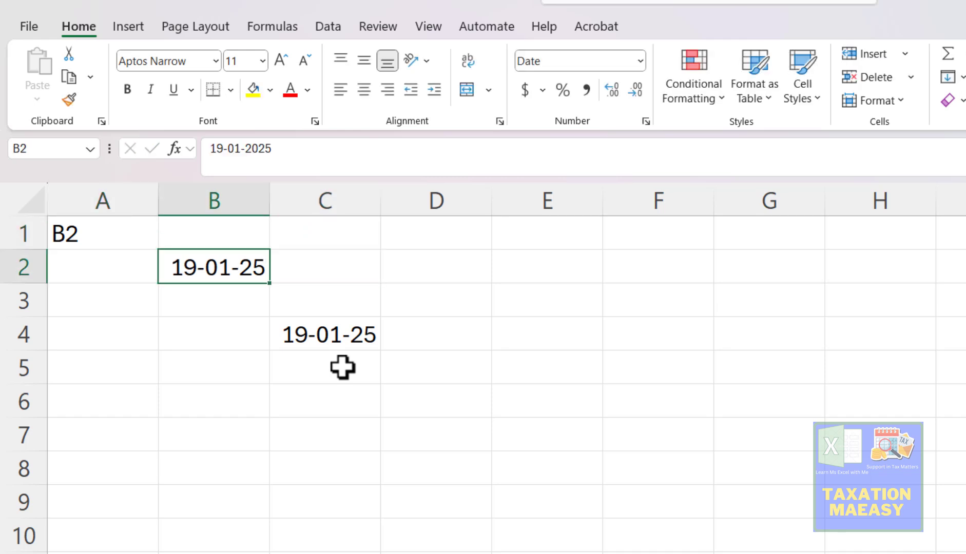
key("F2")
key("Escape")
key("Down")
key("Right")
key("Right")
key("Down")
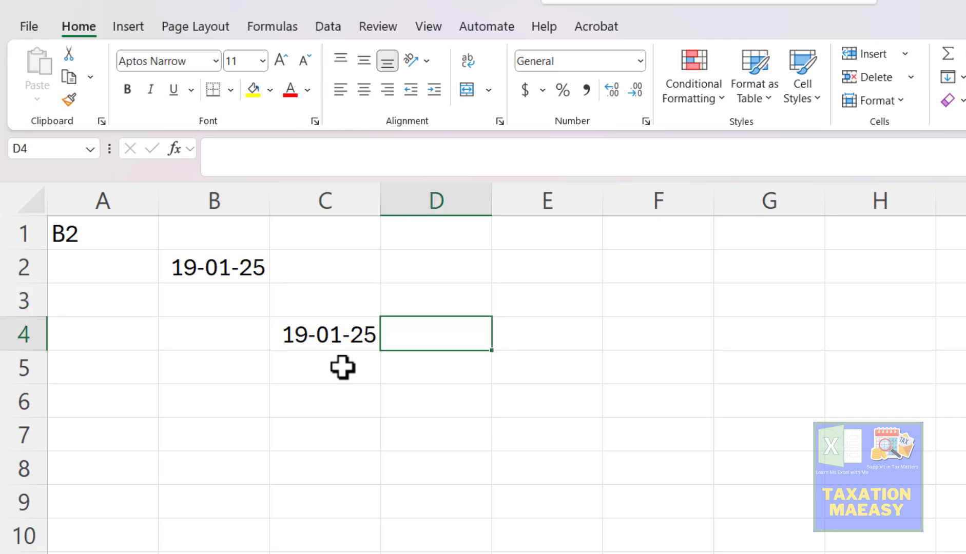
key("Left")
key("F2")
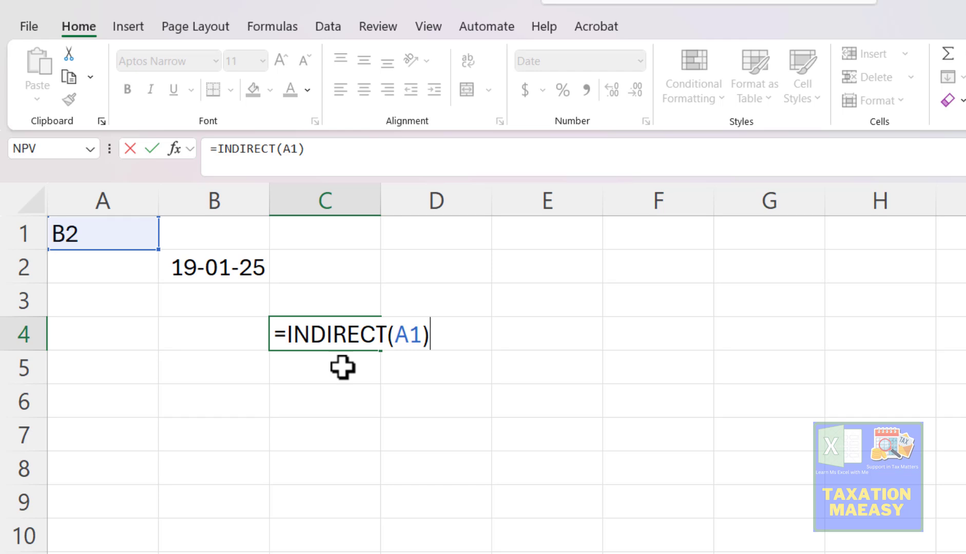
key("Return")
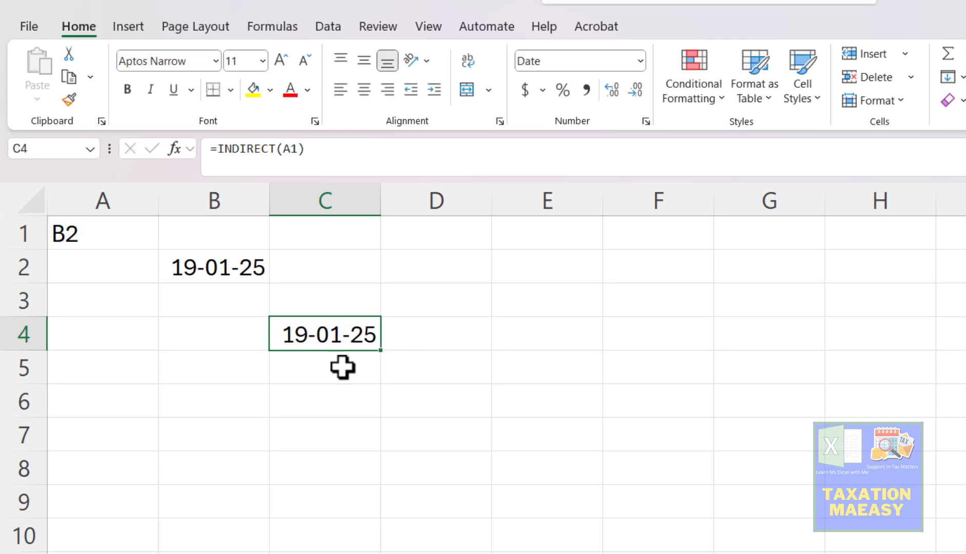
key("Left")
key("Left")
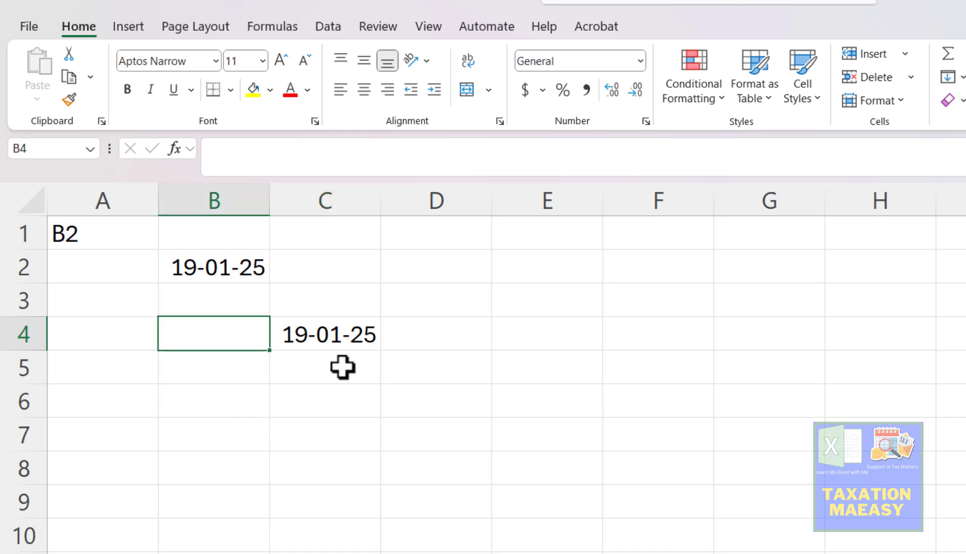
Examine the INDIRECT formula in cell C4 and the cell it references.
key("Up")
key("Up")
key("Up")
key("Down")
key("Down")
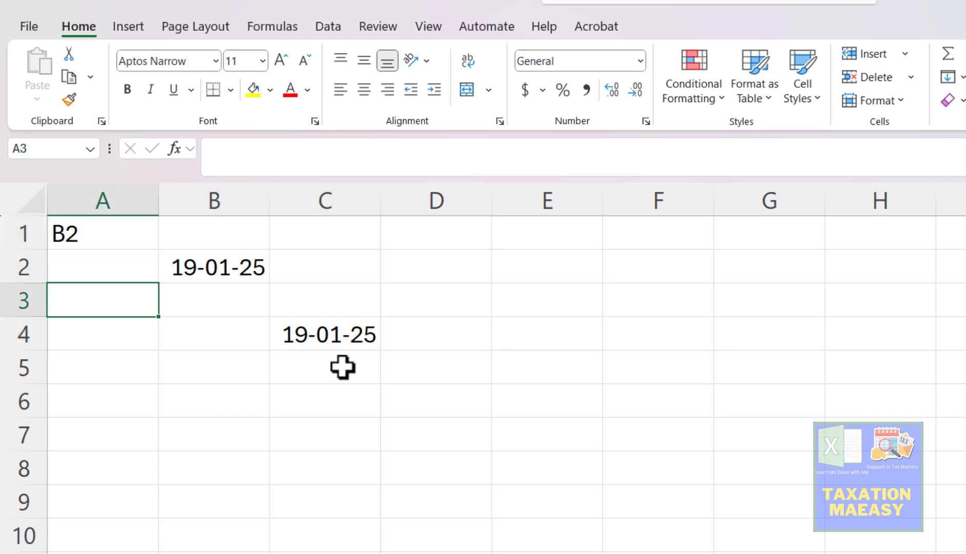
key("Down")
key("Right")
key("Right")
key("F2")
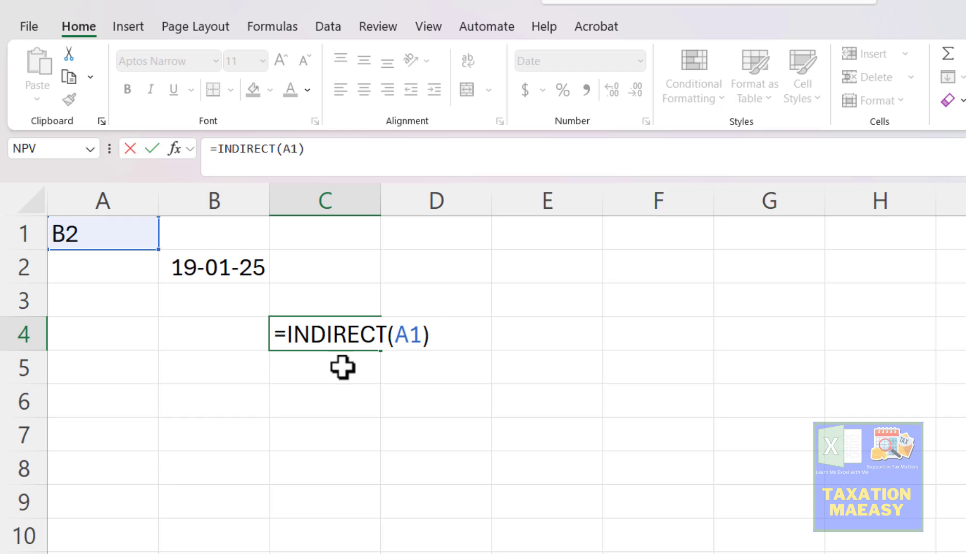
Follow the reference text in A1 to the date in B2 and compare it with the result in C4.
key("shift+Tab")
key("Left")
key("Up")
key("Up")
key("Up")
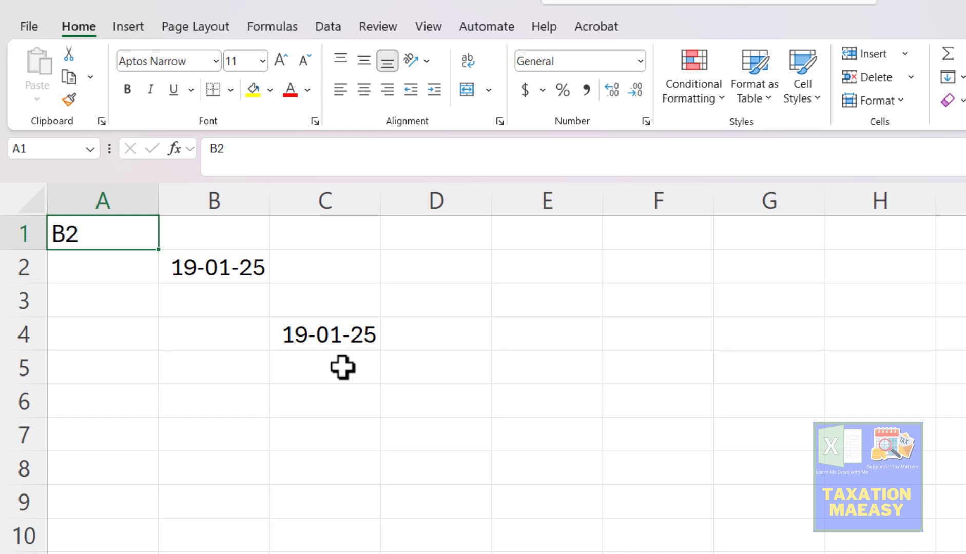
key("F2")
key("Return")
key("Down")
key("Right")
key("Up")
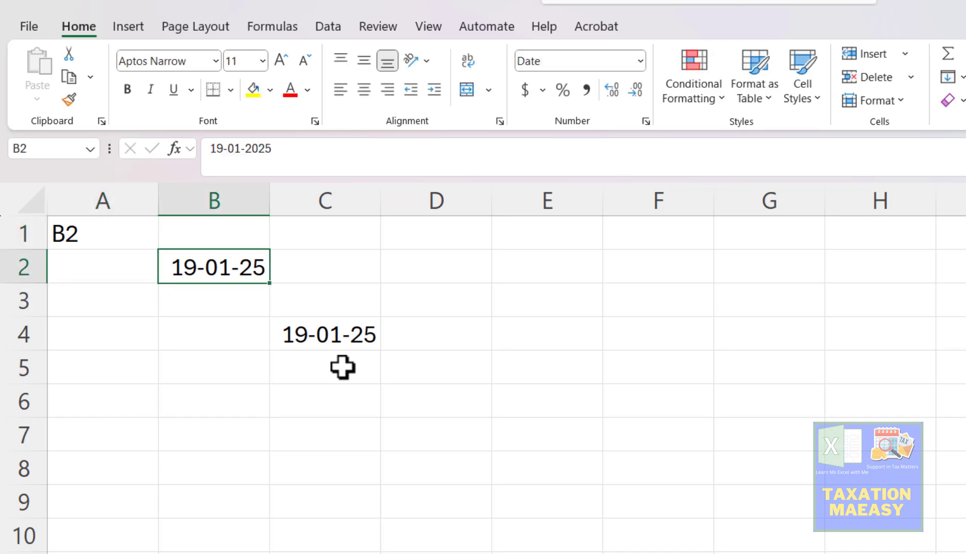
key("F2")
key("Escape")
key("F2")
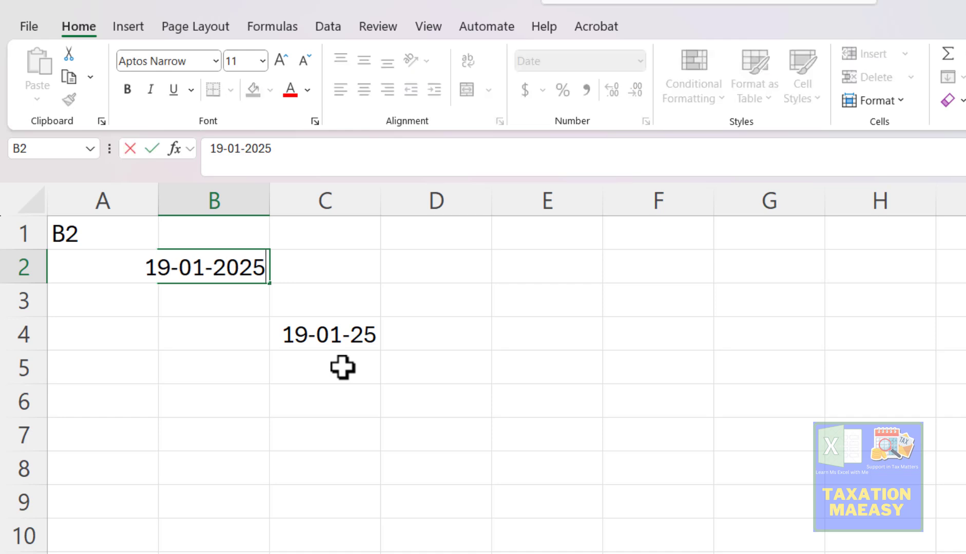
key("Escape")
key("Right")
key("Down")
key("Down")
key("Down")
key("Up")
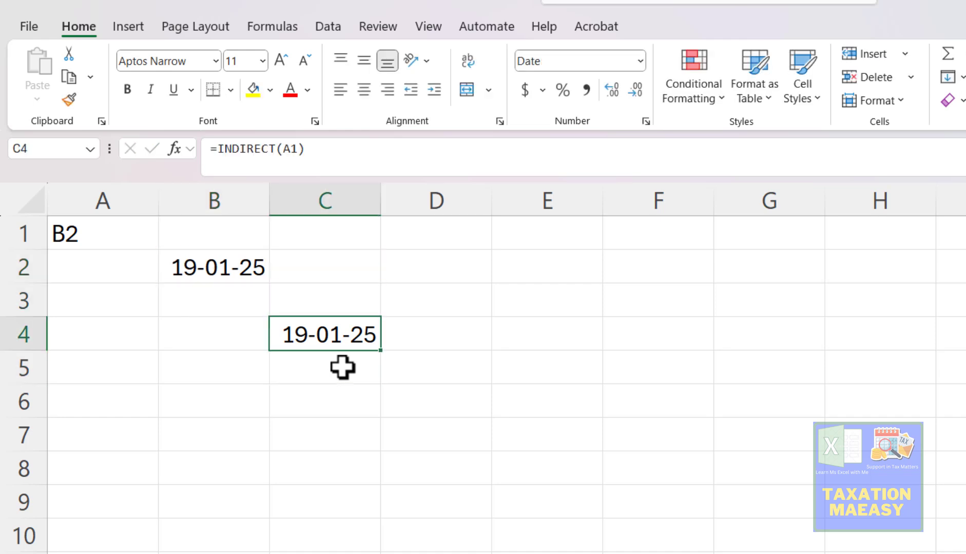
Replace the date in cell B2 with the text Sunday.
key("Left")
key("Up")
key("Up")
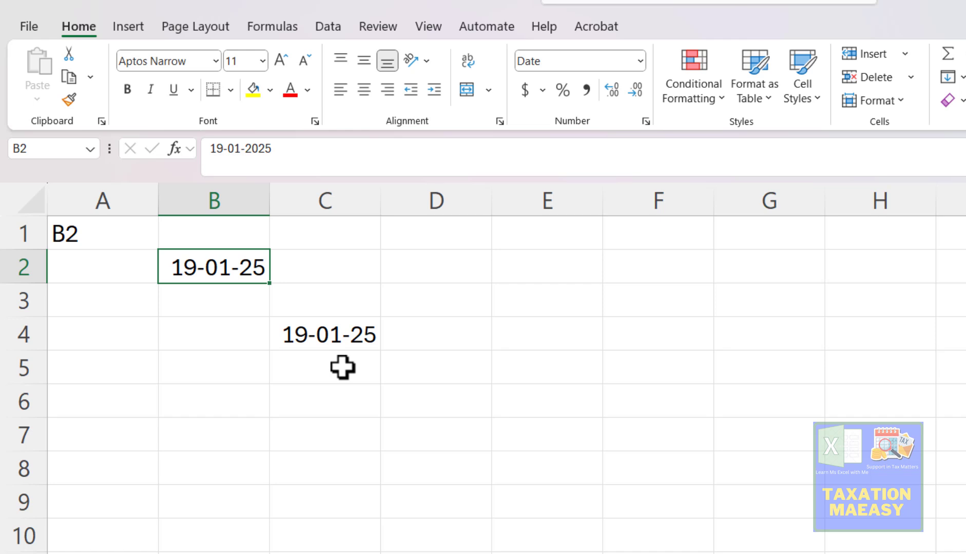
type("Sunday")
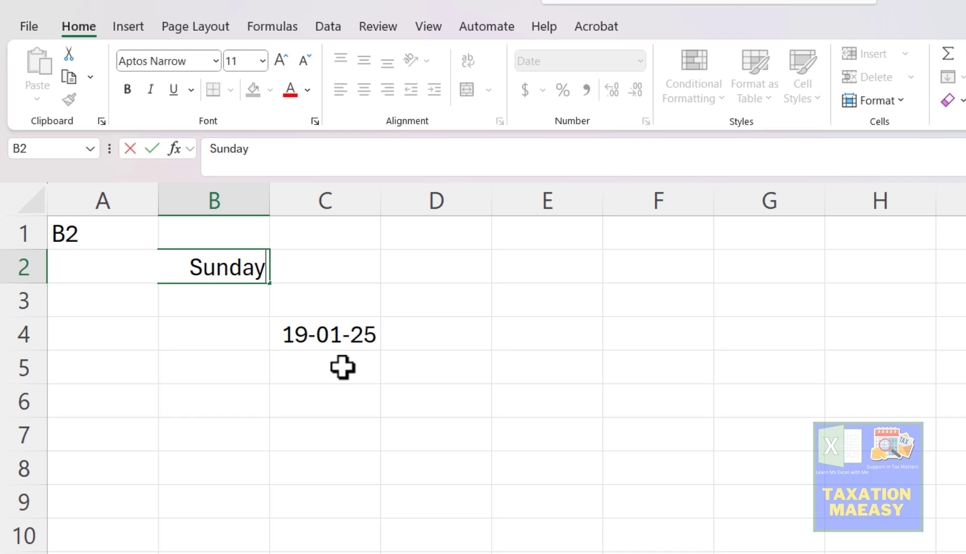
key("Return")
key("Down")
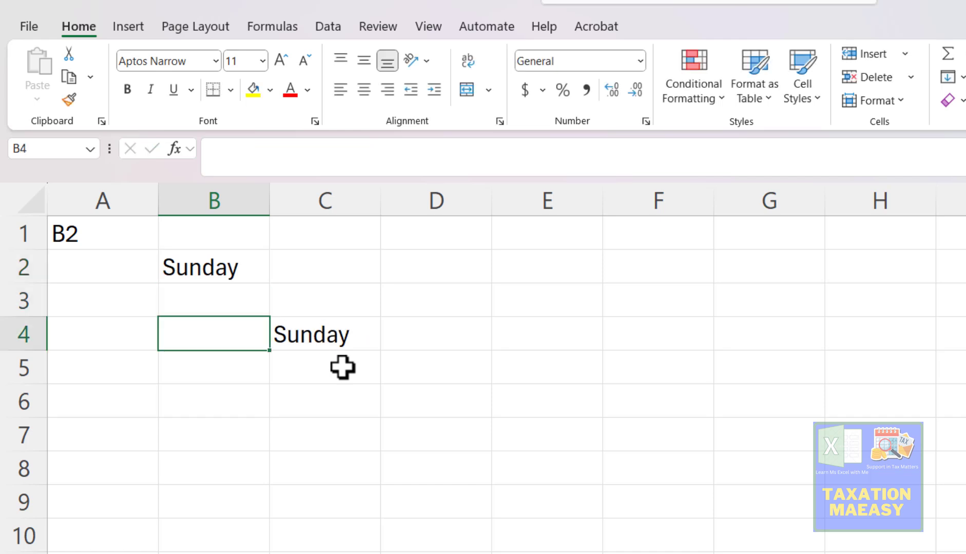
Check the result in C4 after the B2 change and review its INDIRECT formula and arguments.
key("Right")
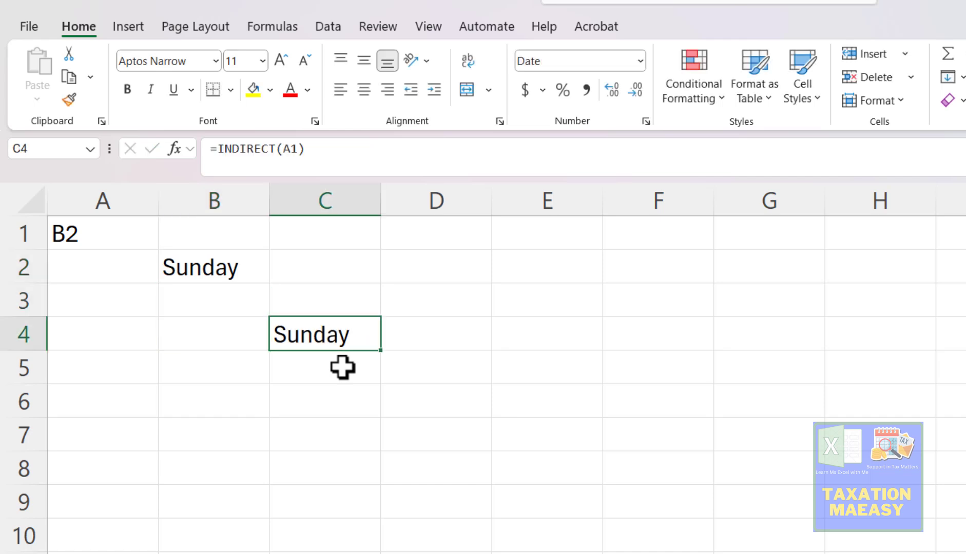
key("F2")
key("Escape")
key("F2")
key("Escape")
key("F2")
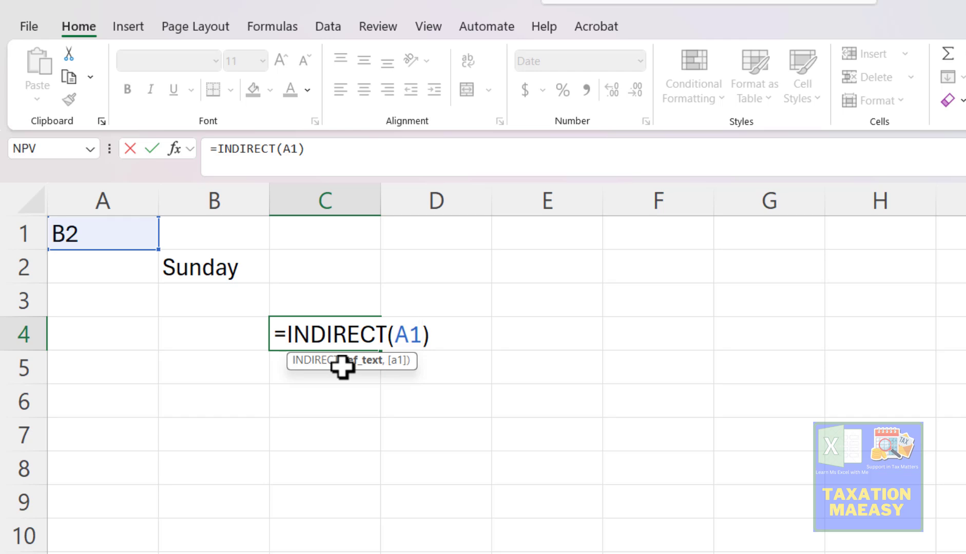
key("ctrl+Return")
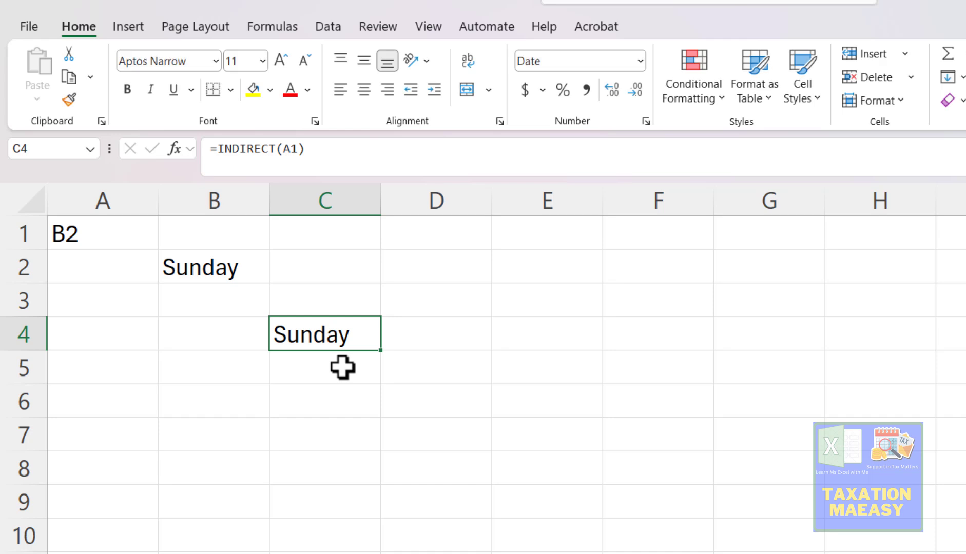
key("F2")
key("Escape")
Compare the address text in A1 and the word in B2 with the INDIRECT result in C4.
key("Left")
key("Up")
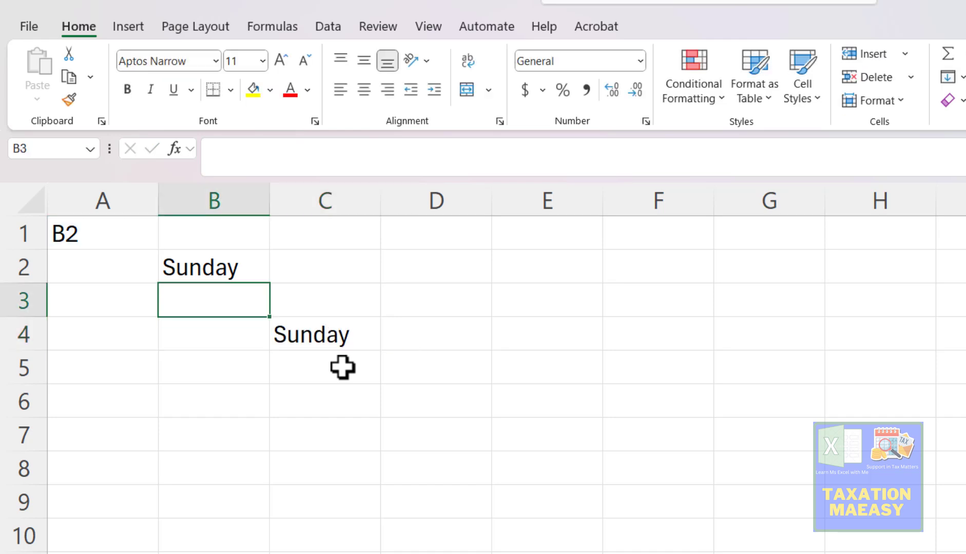
key("Left")
key("Up")
key("Up")
key("Down")
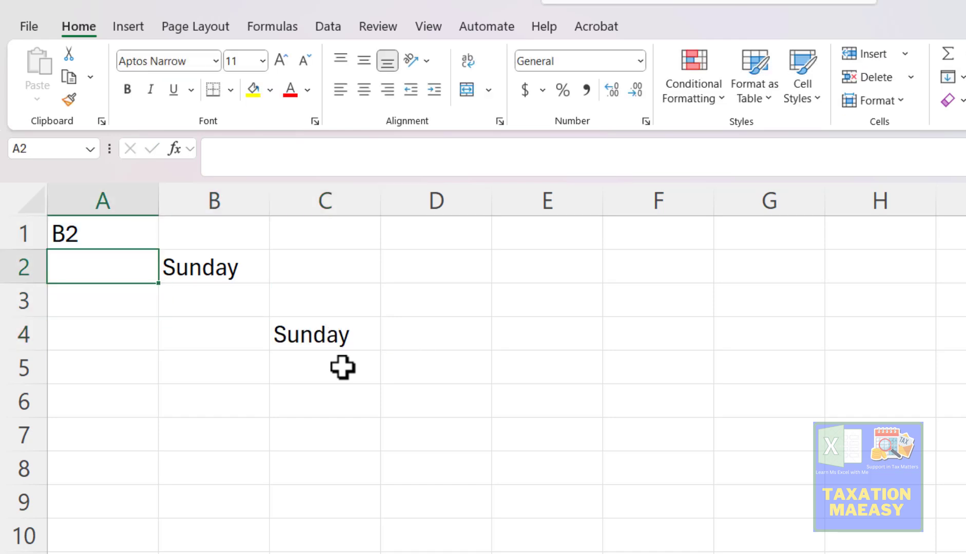
key("Right")
key("Down")
key("Right")
key("Down")
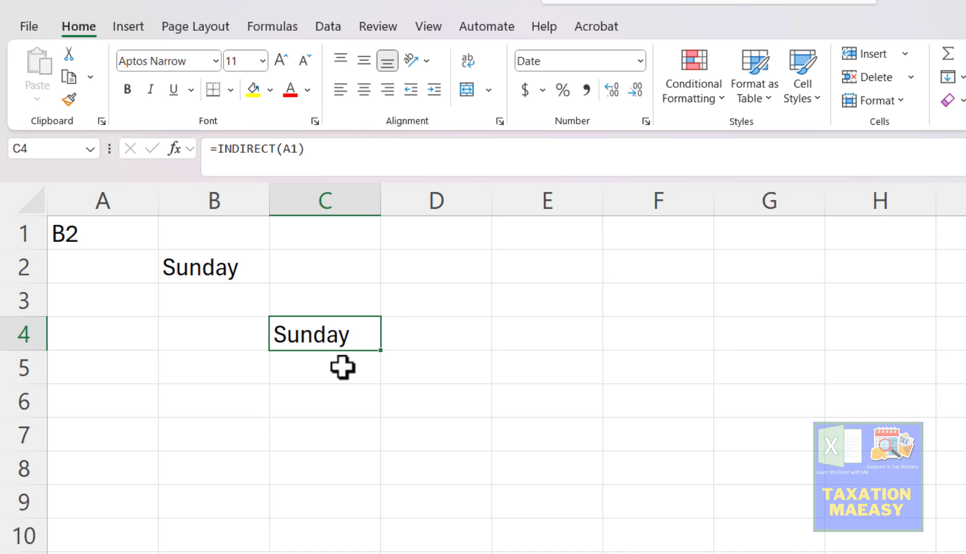
Fill row 1 from D1 to J1 with numbers, using 1 in D1:H1 and 11 in I1:J1.
key("Up")
key("Up")
key("Up")
key("Right")
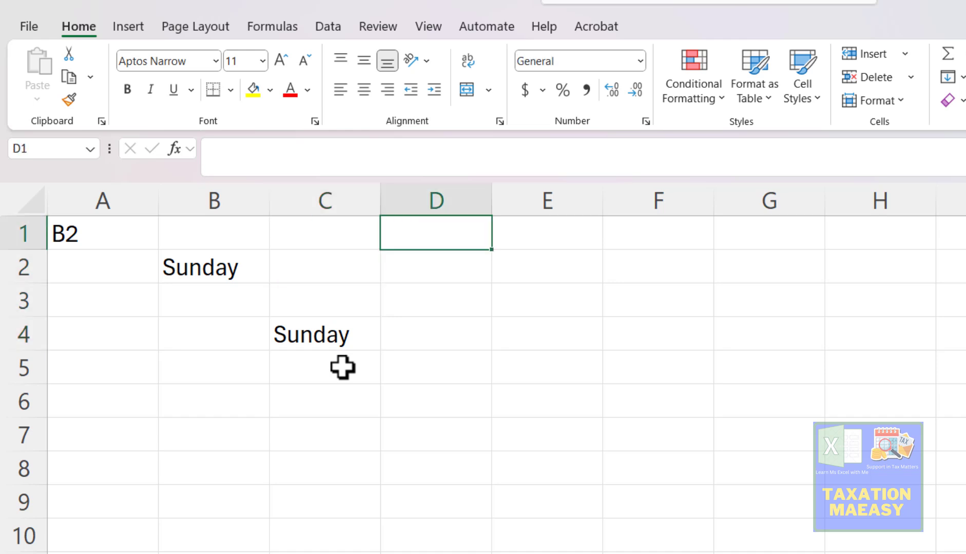
type("1\t1\t1\t1\t1\t11")
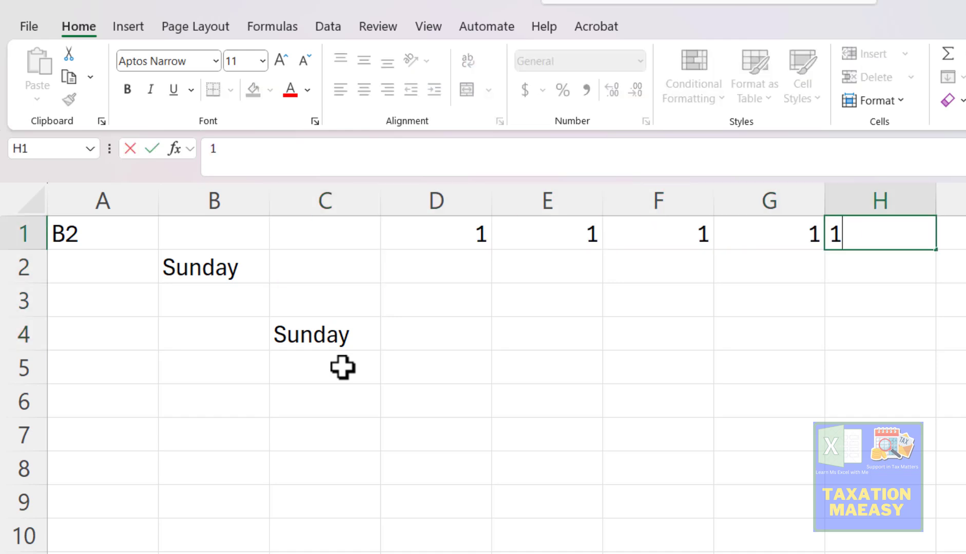
key("Right")
type("11")
key("Right")
Correct the values in cells J1 and I1 to 1.
key("Left")
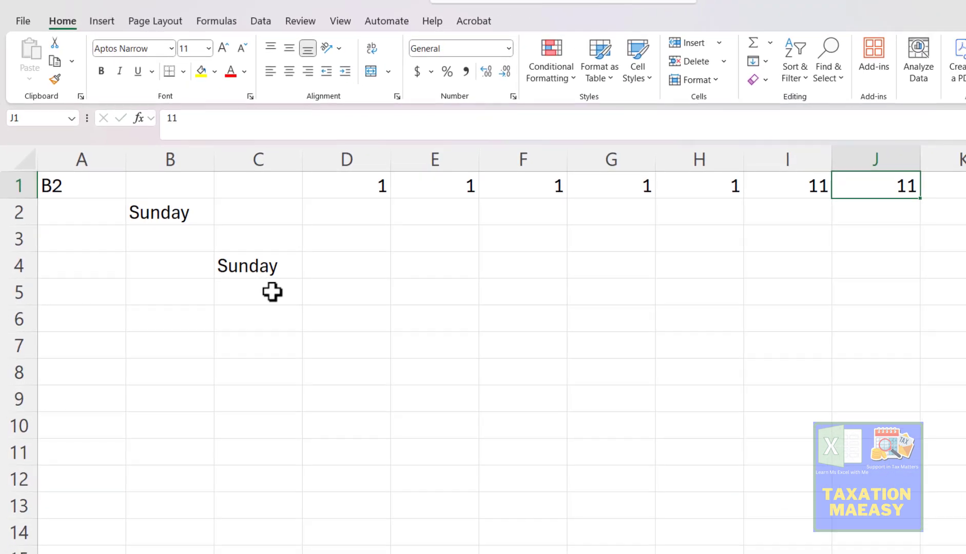
type("1")
key("Left")
key("Left")
key("Right")
key("Right")
key("Left")
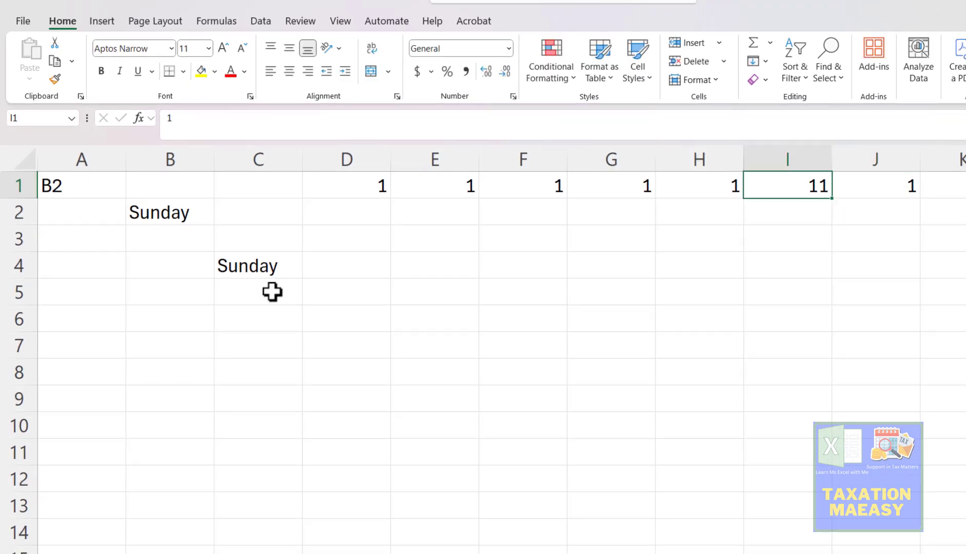
type("1")
key("Left")
key("Left")
Select the range D1:J1 to examine the row of numbers.
key("Down")
key("Left")
key("Down")
key("Left")
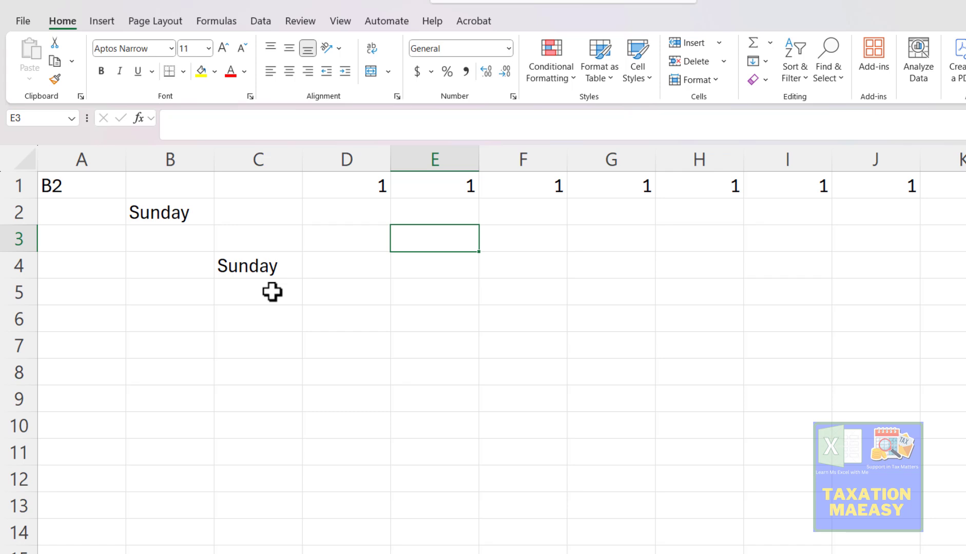
key("Up")
key("Up")
key("Left")
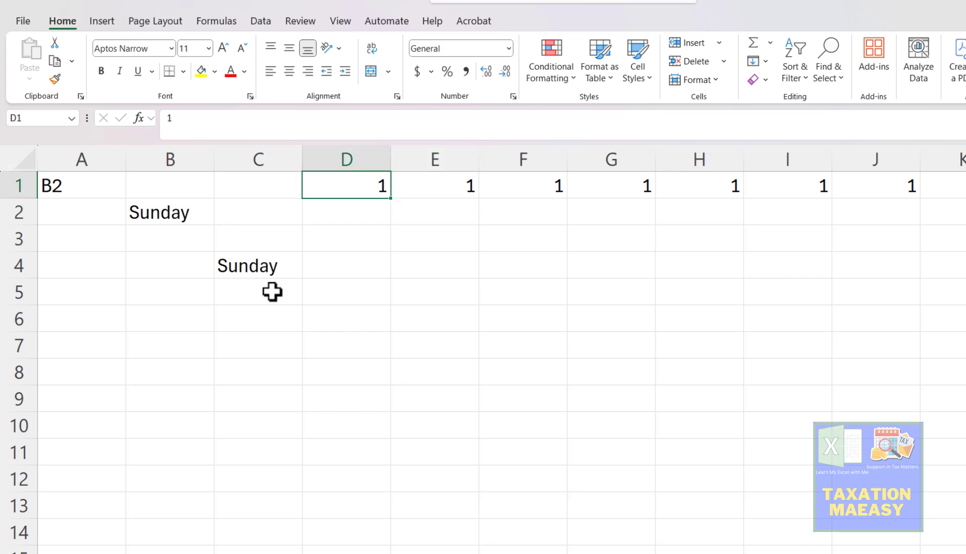
key("shift+Right")
key("shift+Right")
key("shift+Right")
key("shift+Right")
key("shift+Right")
key("shift+Right")
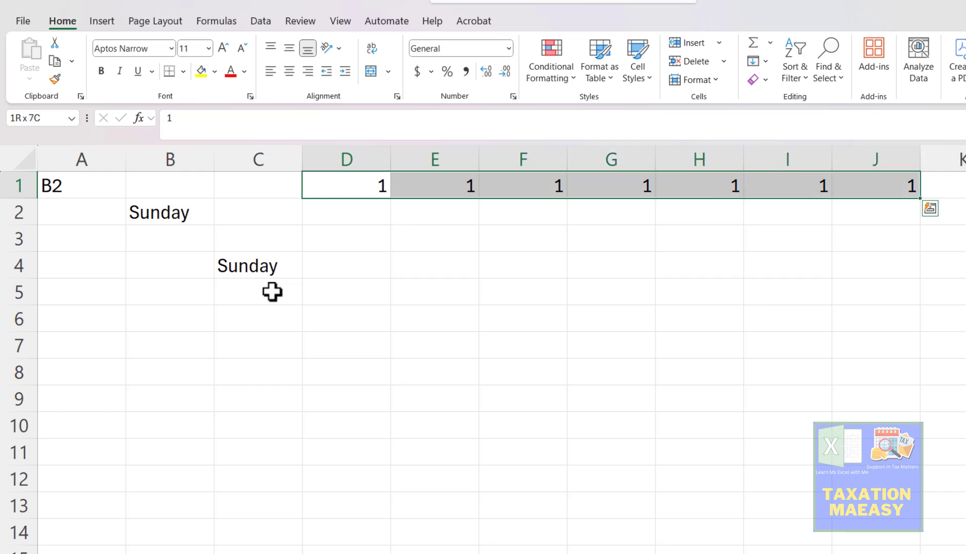
Enter the range address D1:J1 as text in cell E3.
key("Down")
key("Down")
key("Right")
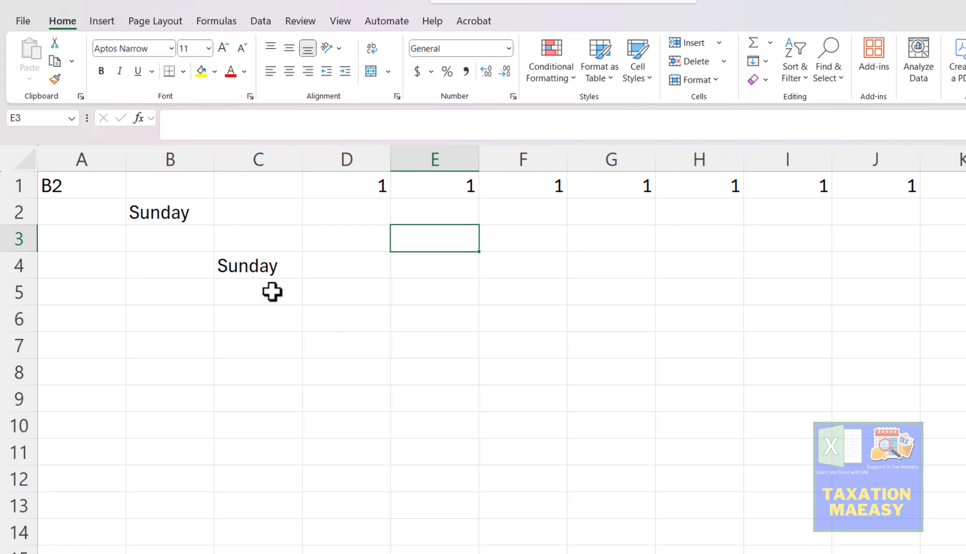
type("D!")
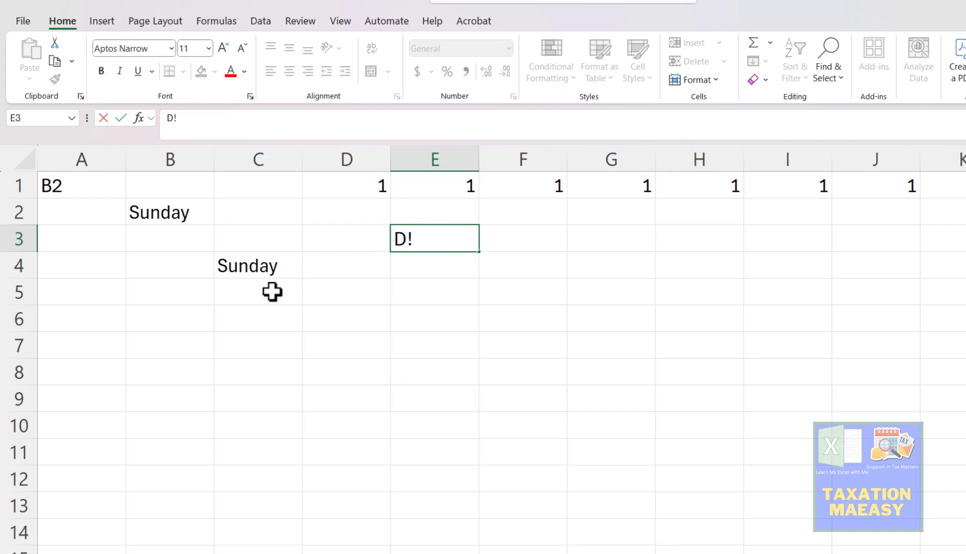
key("BackSpace")
type("1:J1")
key("Return")
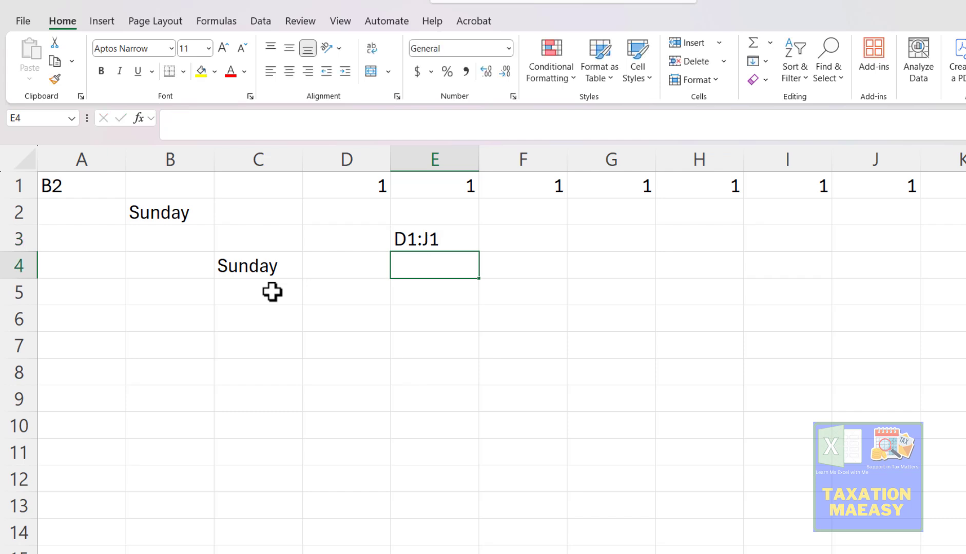
key("Up")
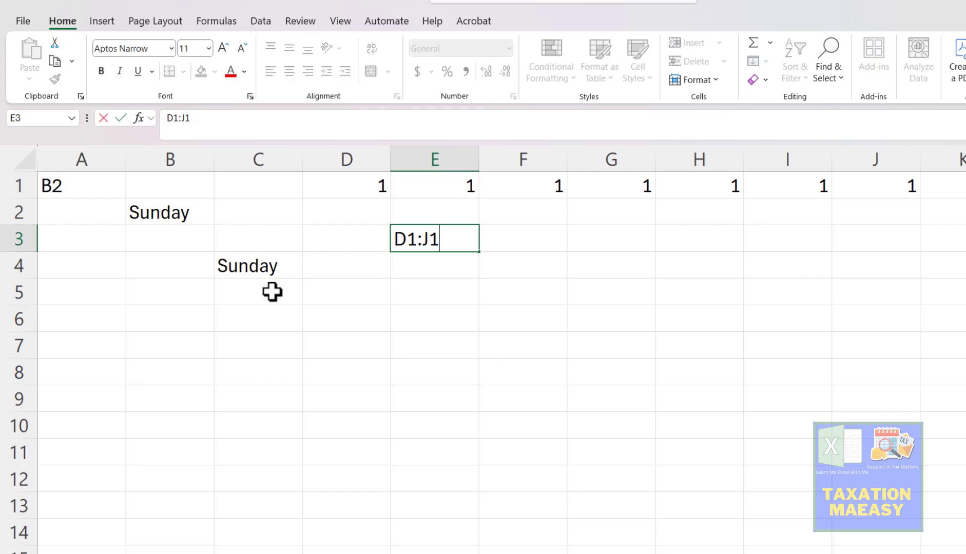
Enter the formula =INDIRECT(E3) in cell F4.
key("Left")
type("=ind")
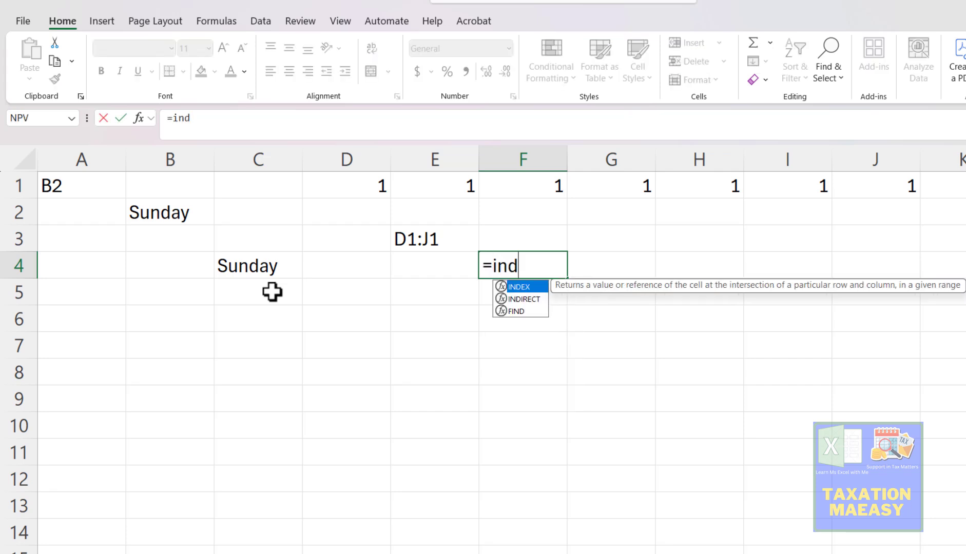
key("Down")
key("Tab")
key("Left")
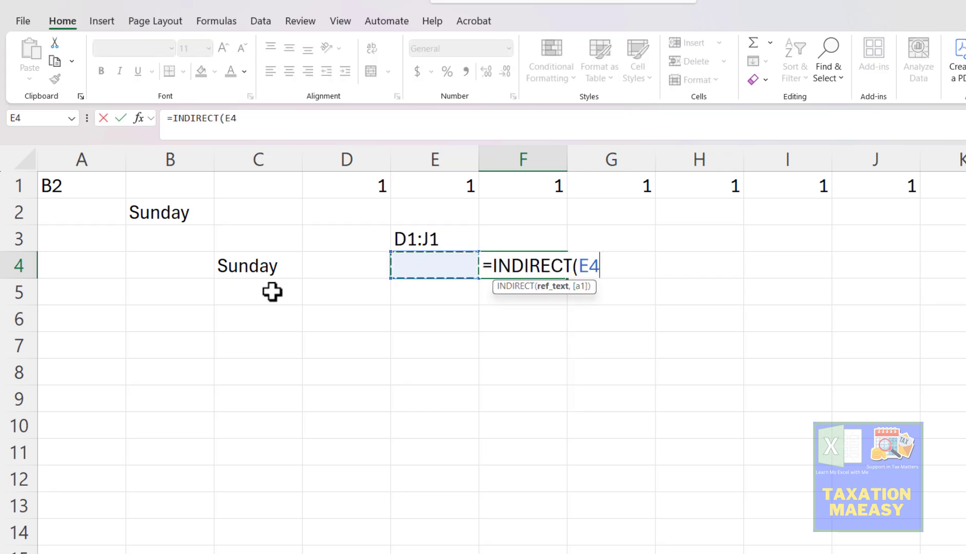
key("Up")
key("Return")
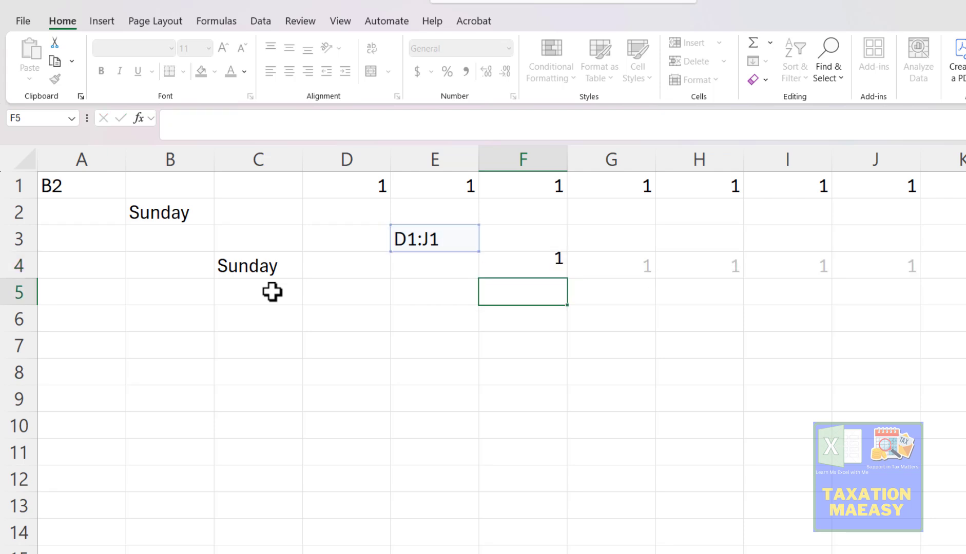
Wrap the INDIRECT formula in cell F4 in SUM so it reads =SUM(INDIRECT(E3)).
key("Up")
key("F2")
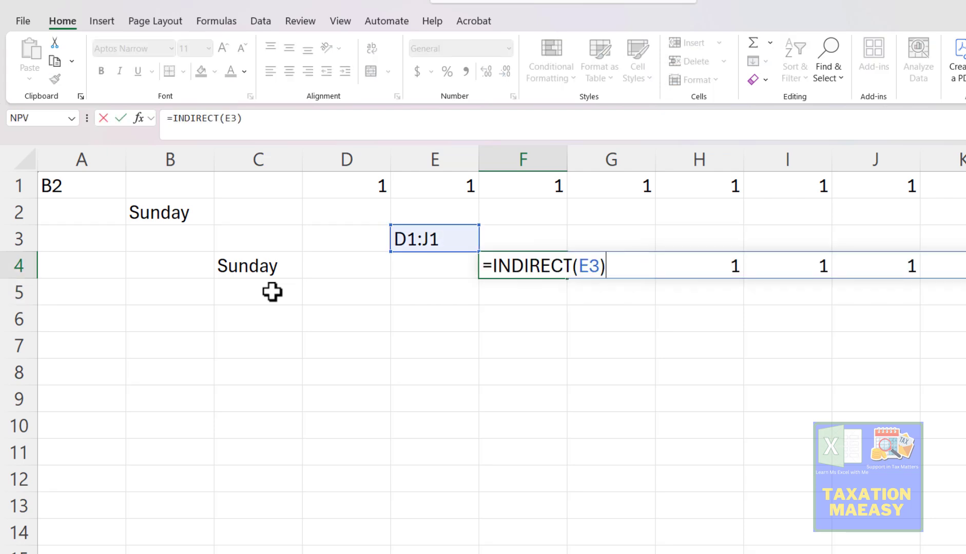
key("Escape")
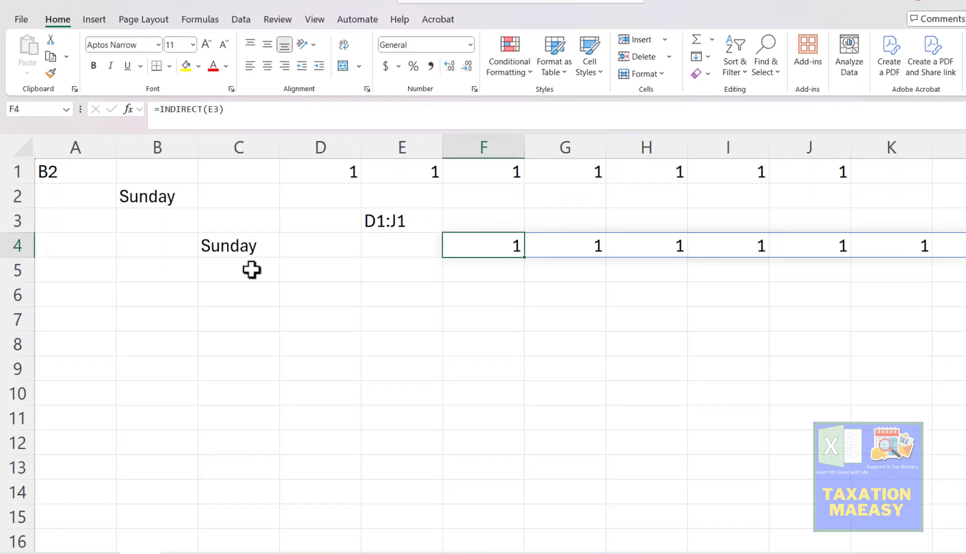
key("F2")
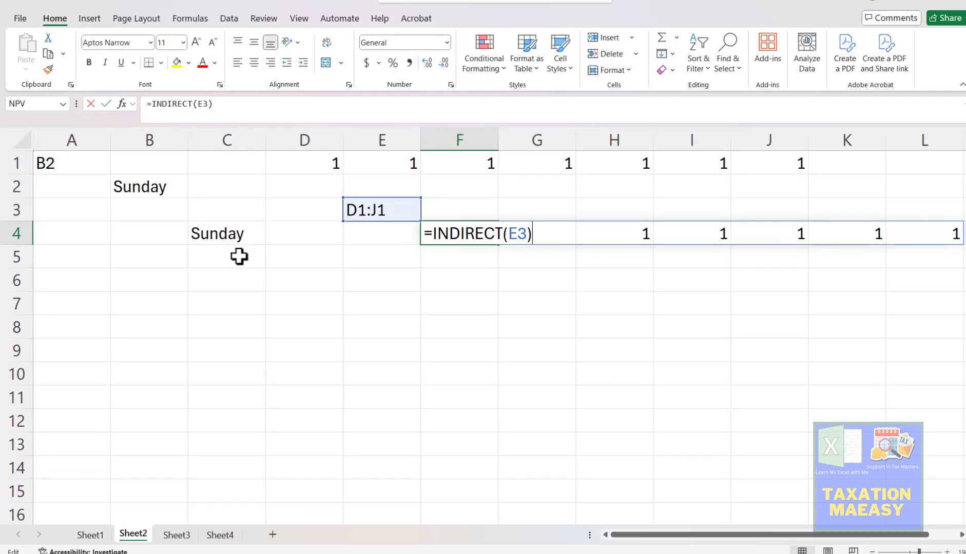
key("Escape")
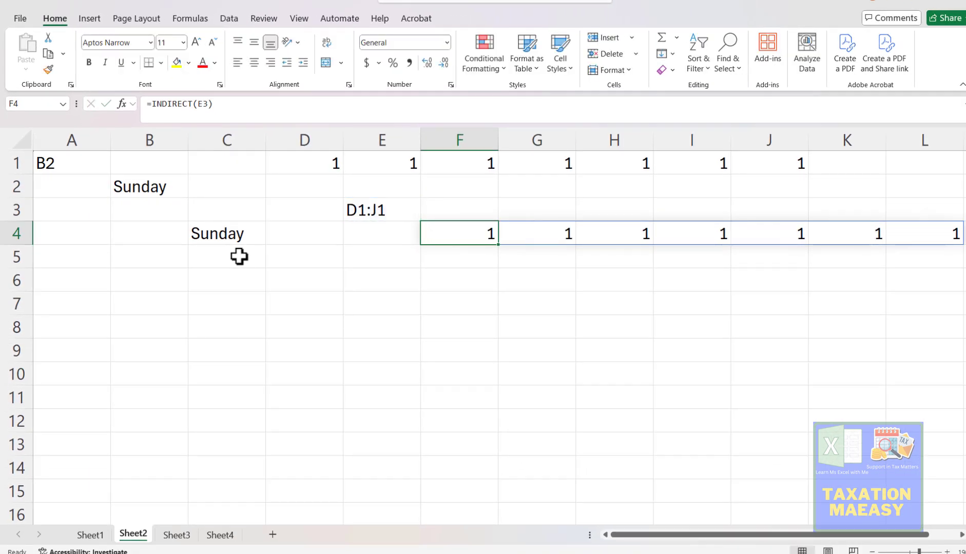
key("F2")
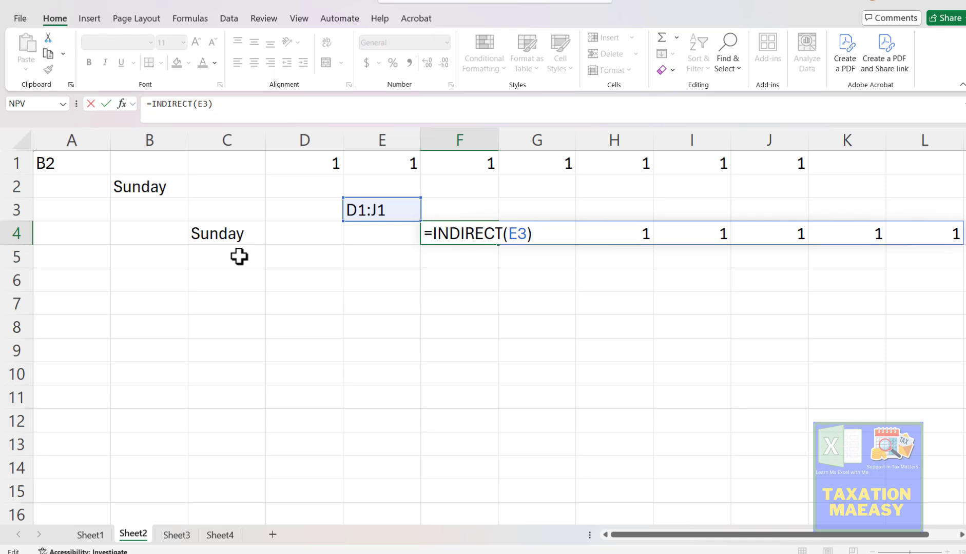
type("sum")
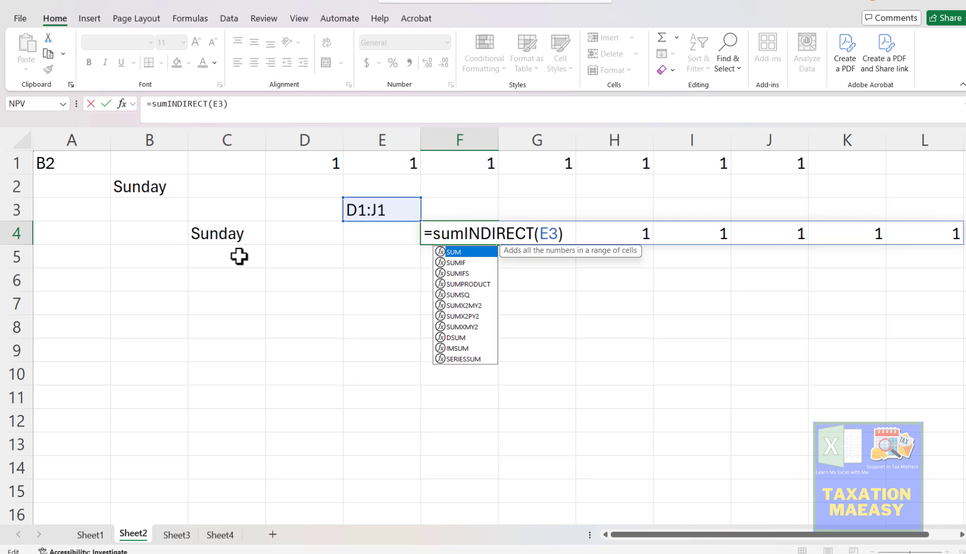
key("Tab")
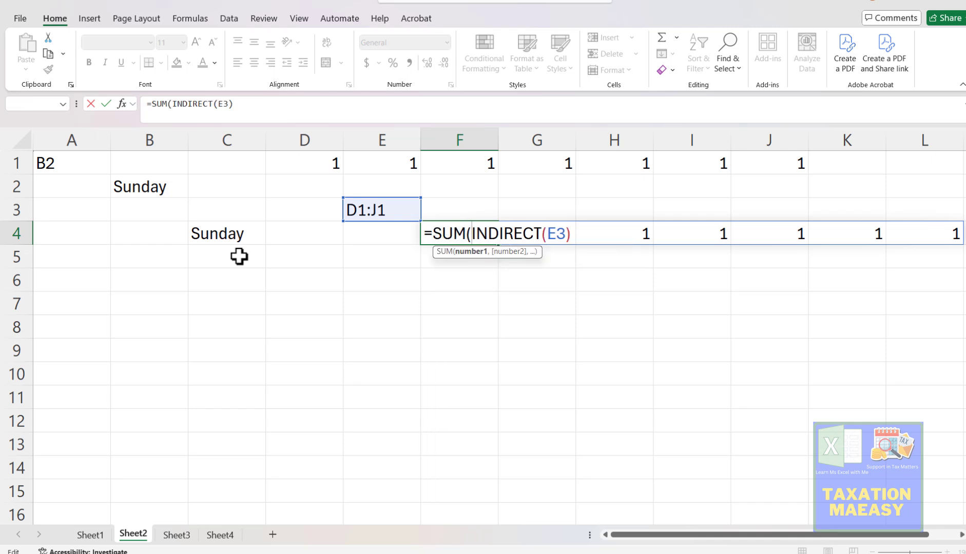
key("Return")
key("Return")
key("Up")
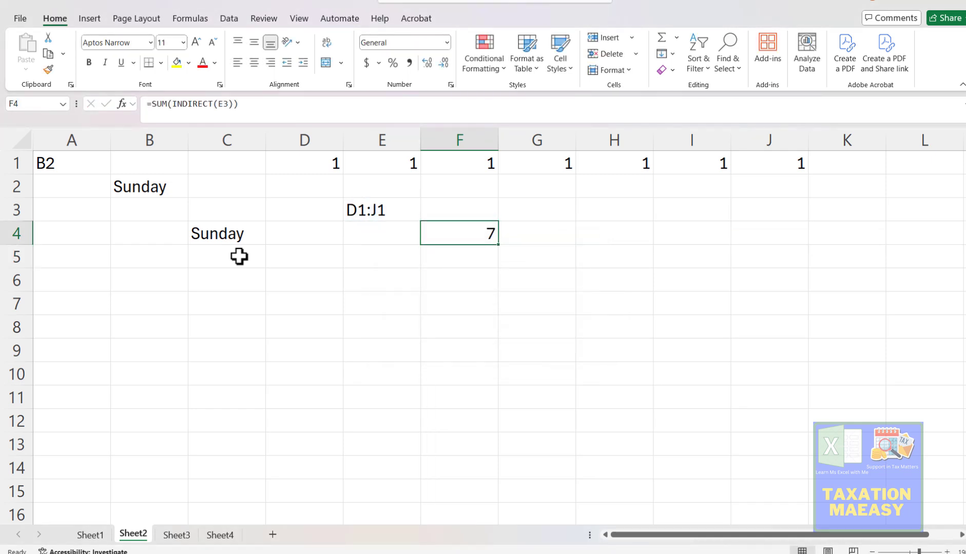
Examine the SUM and INDIRECT formula in cell F4 together with the range address in E3.
key("F2")
key("Escape")
key("F2")
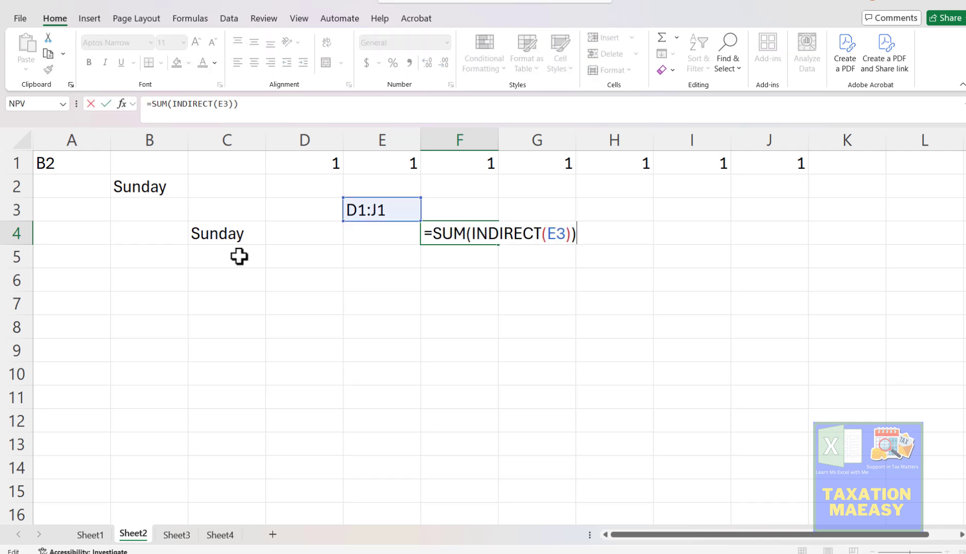
key("Escape")
key("Left")
key("Up")
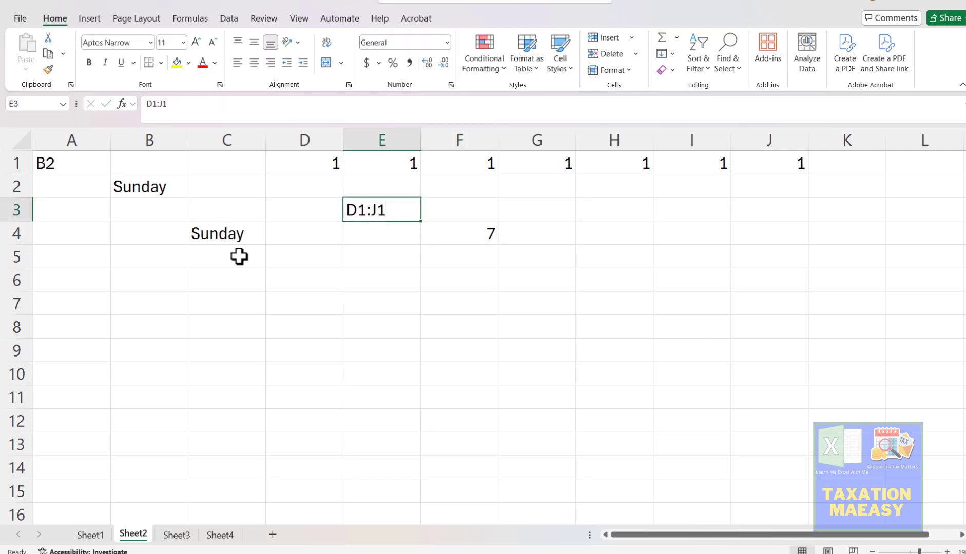
key("Right")
key("Right")
key("Left")
key("Down")
key("F2")
key("Up")
key("Down")
key("F2")
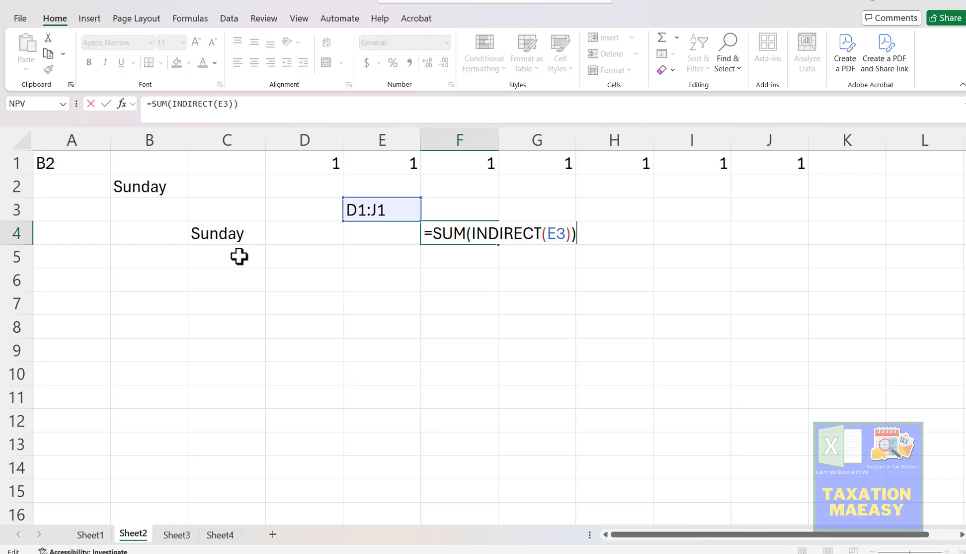
key("Left")
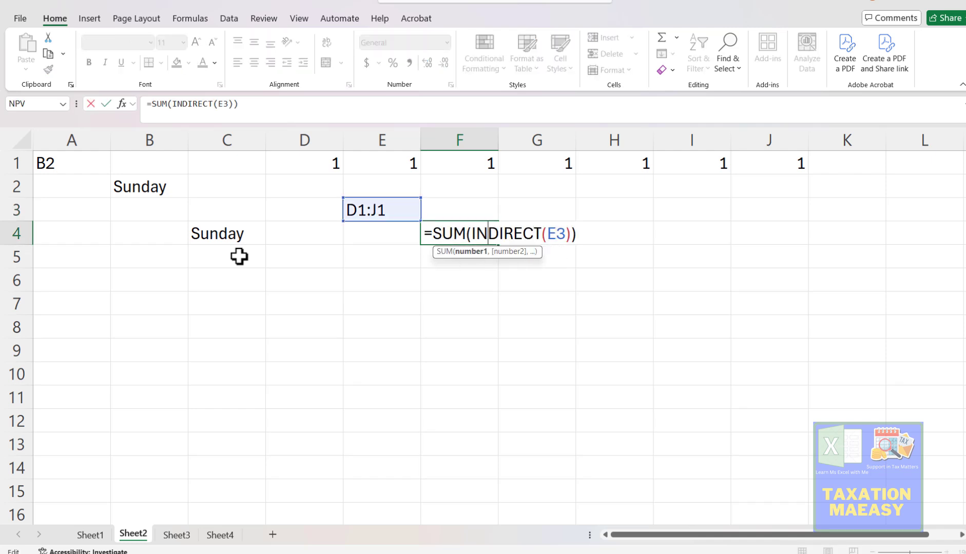
key("Escape")
Select the range D1:J1 to view the cells that the address in E3 refers to.
key("Left")
key("Up")
key("Up")
key("Up")
key("Left")
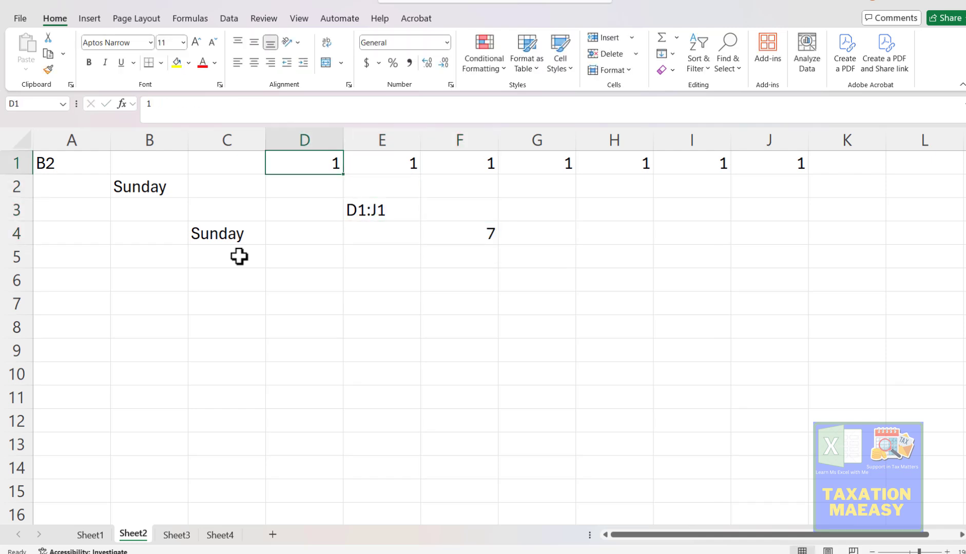
key("shift+Right")
key("shift+Right")
key("shift+Right")
key("shift+Right")
key("shift+Right")
key("shift+Right")
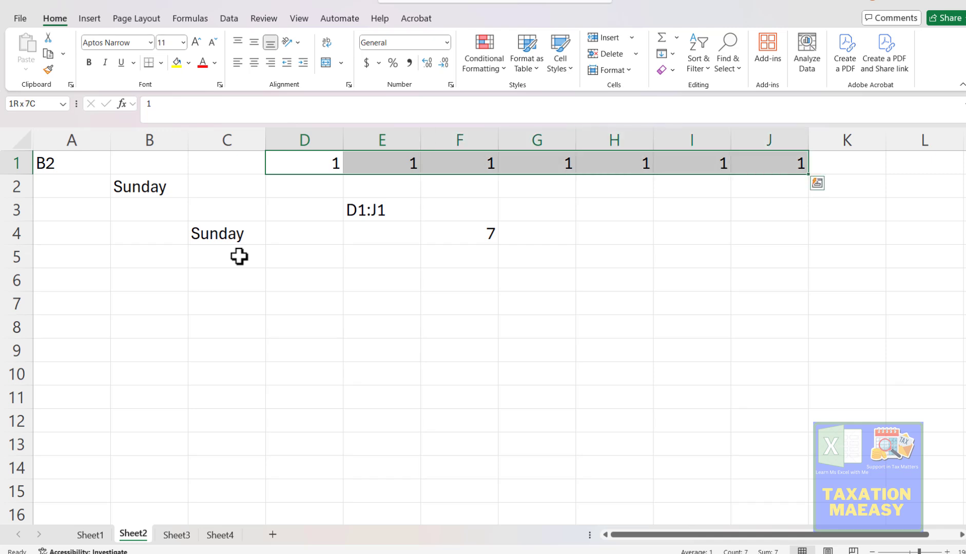
Change the range address stored in cell E3 to D1:F1.
key("Down")
key("Down")
key("Right")
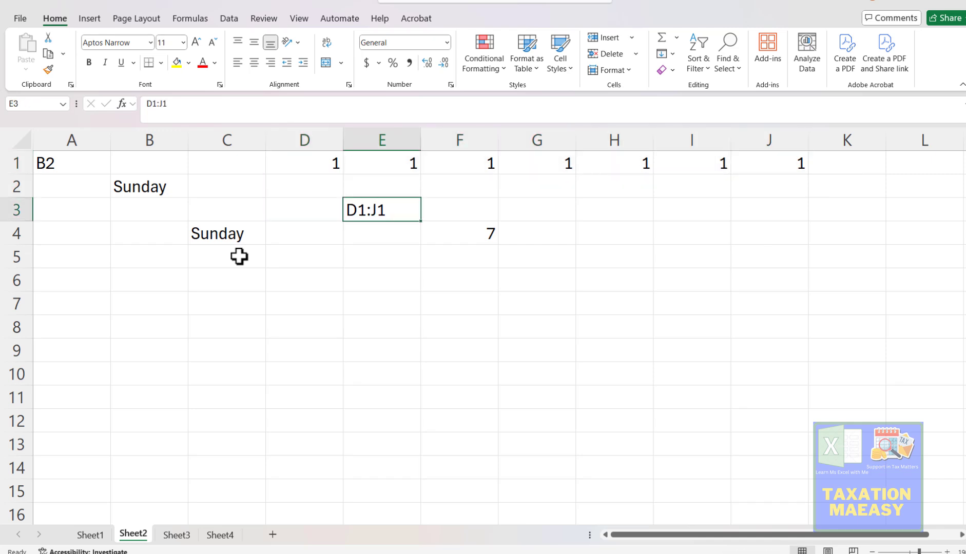
key("F2")
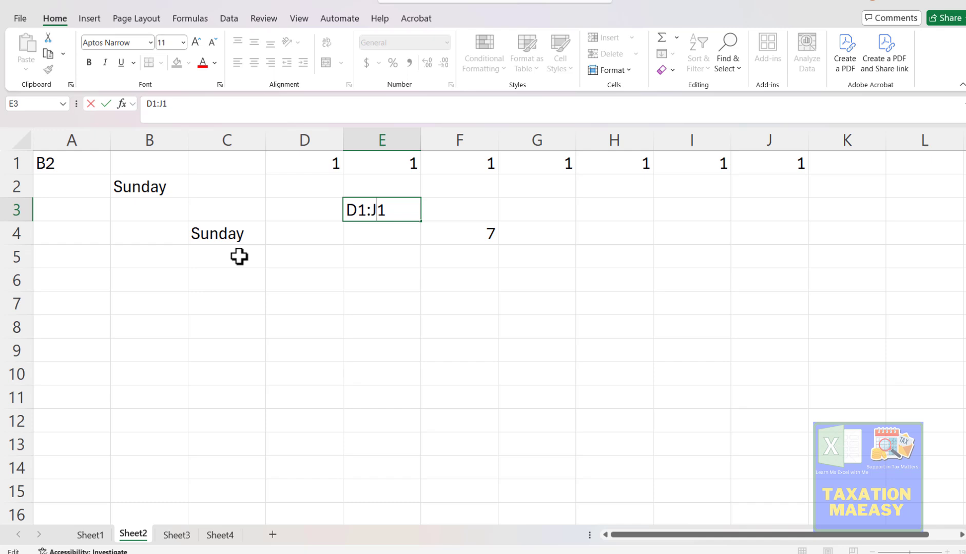
key("Left")
key("BackSpace")
type("F")
key("Return")
key("Right")
key("Up")
key("Left")
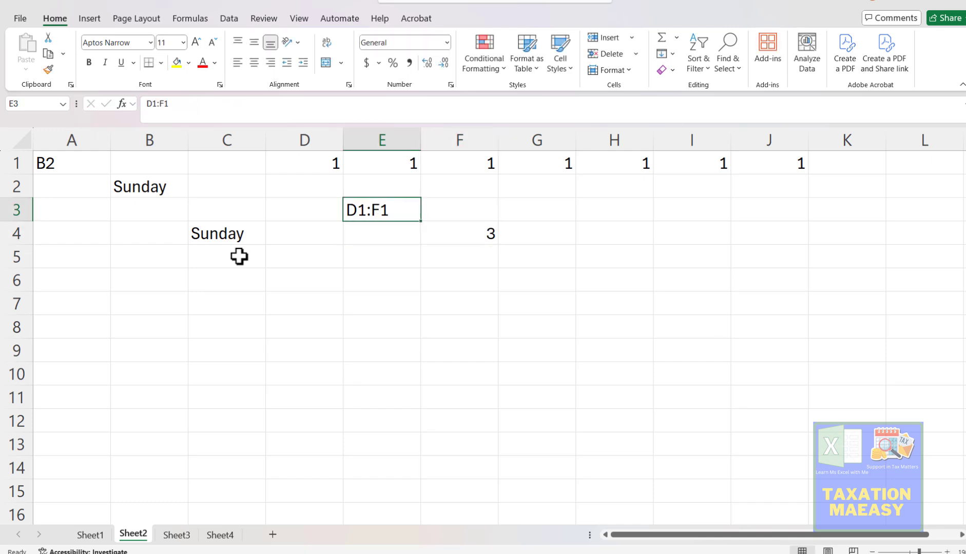
Select the range D1:F1, then compare it with the address in E3 and the formula in F4.
key("Up")
key("Up")
key("Left")
key("shift+Right")
key("shift+Right")
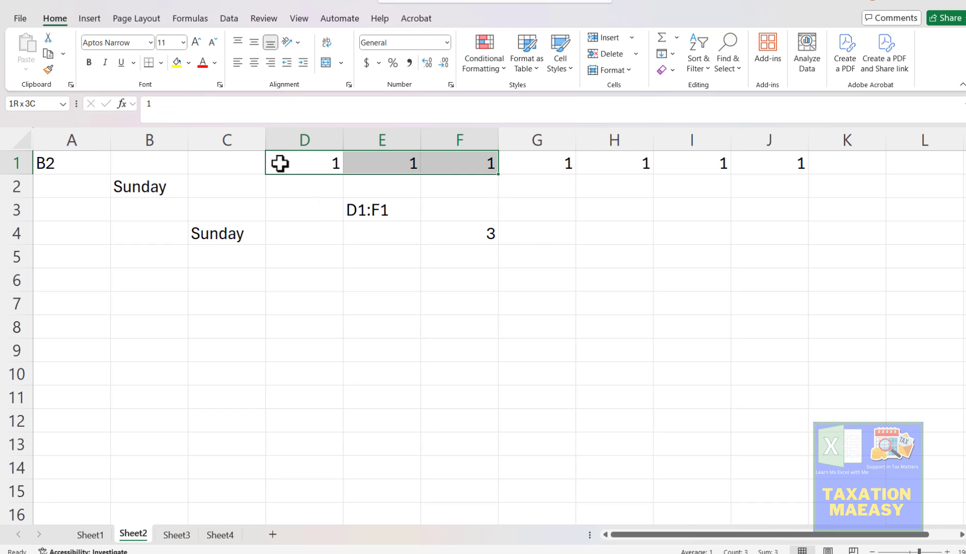
key("Down")
key("Right")
key("Down")
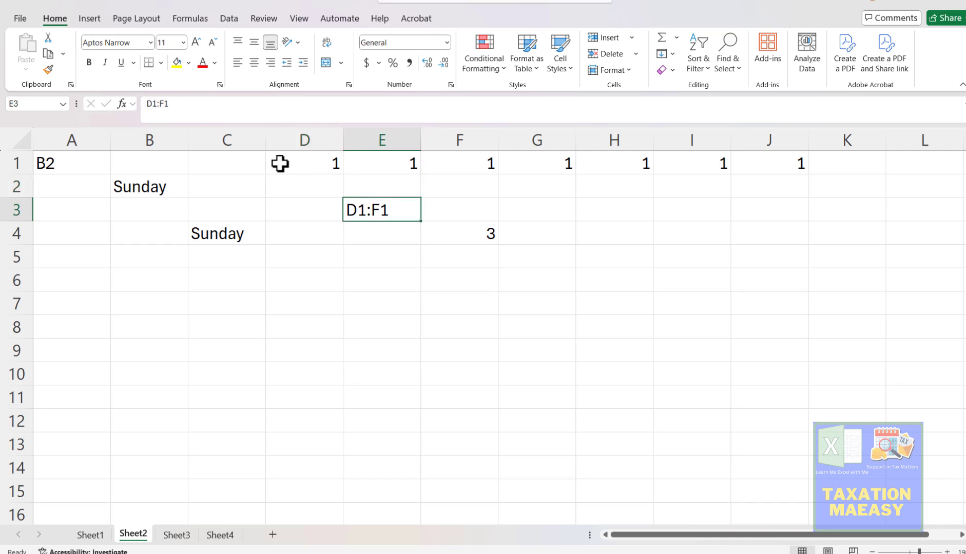
key("Down")
key("Right")
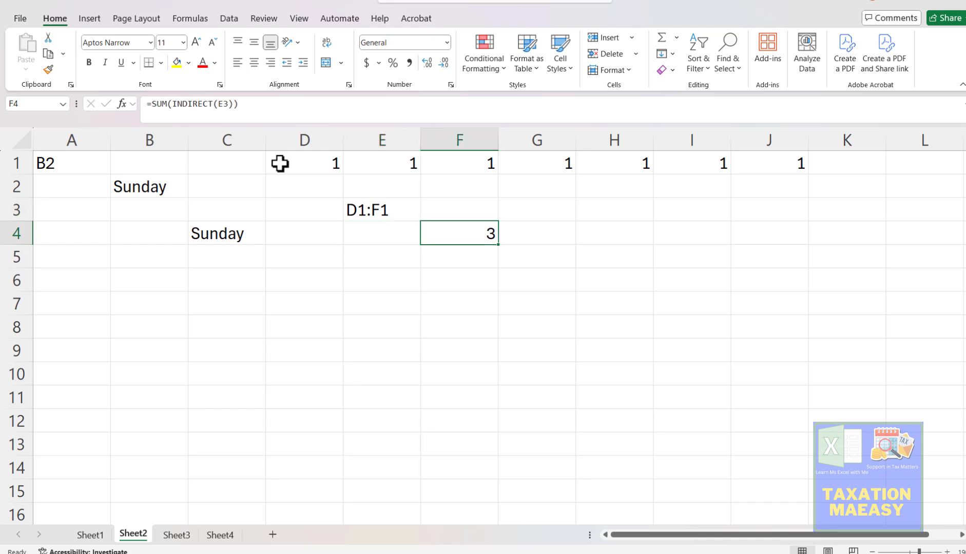
Clear the range address in cell E3 and the SUM formula in cell F4.
key("Left")
key("Up")
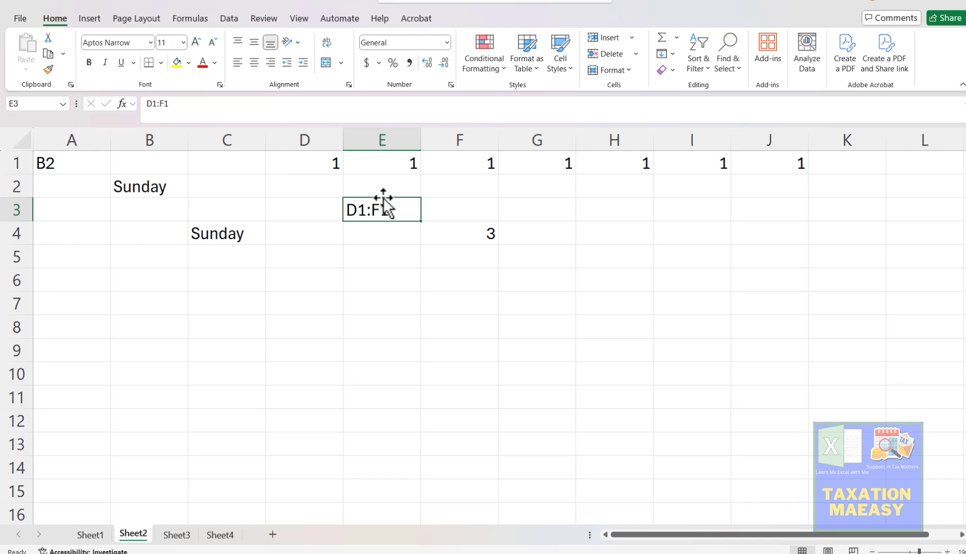
key("Delete")
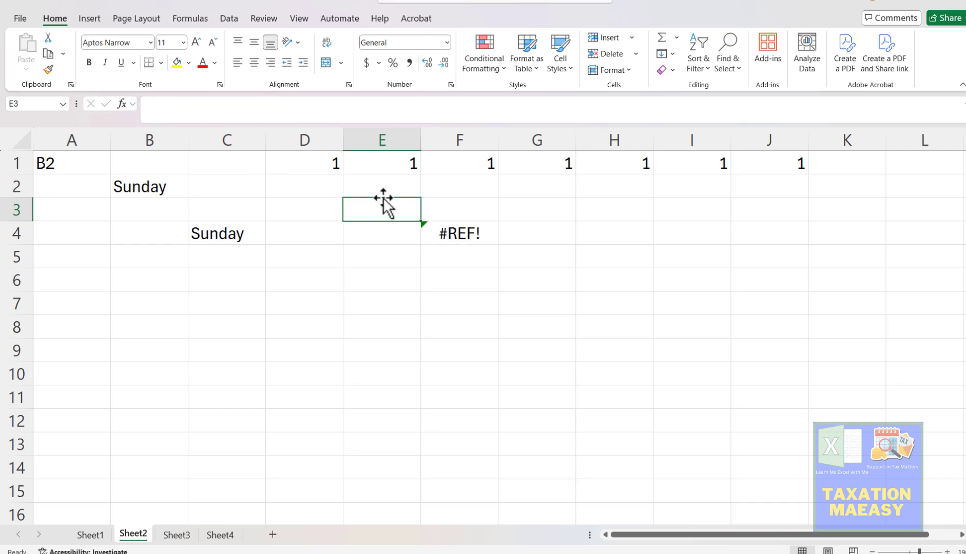
key("Right")
key("Down")
key("Delete")
Fill each cell from D2 to J2 with the value 1.
key("Up")
key("Left")
key("Up")
key("Left")
type("1\t")
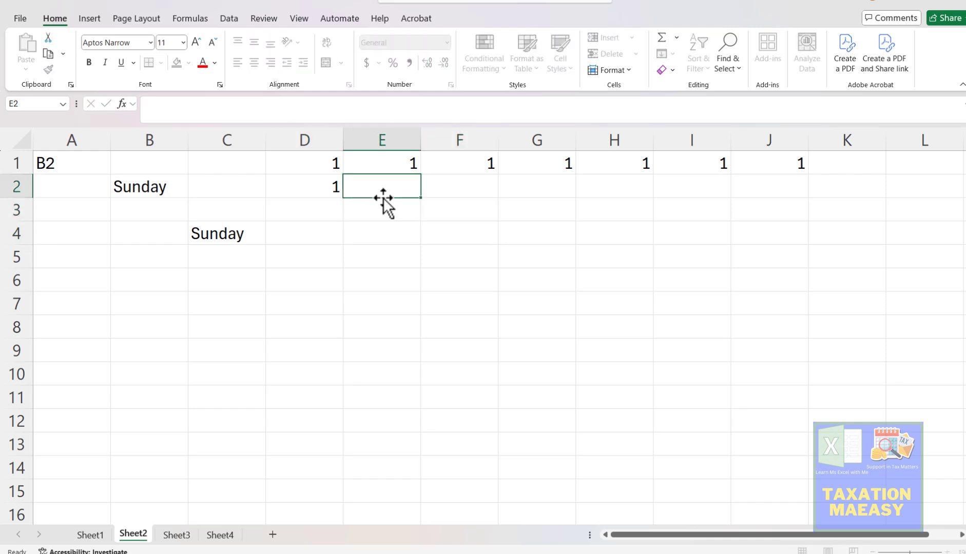
type("1\t1\t1\t1")
key("Right")
type("1")
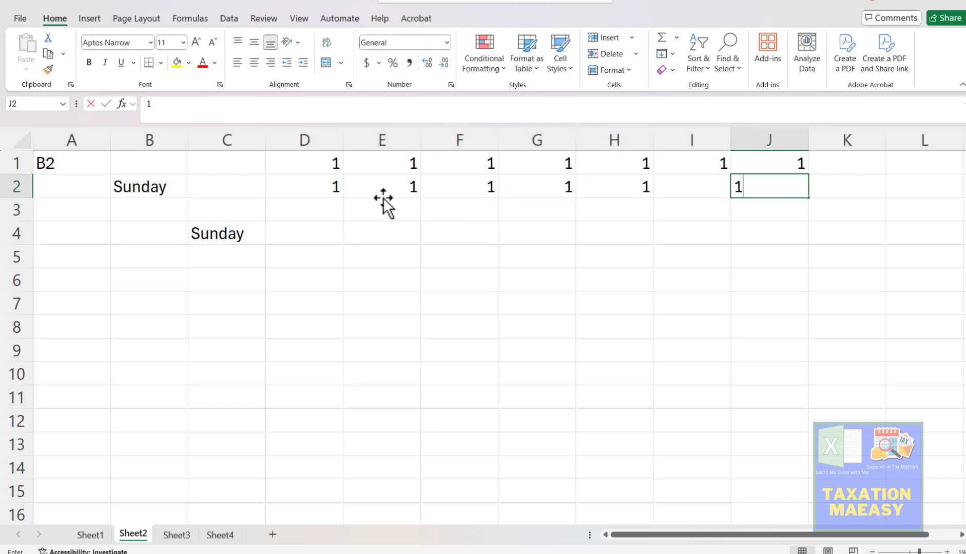
key("ctrl+Return")
key("Left")
type("1")
key("Up")
Define the name SalesData for the range D1:J2.
key("Left")
key("Left")
key("Left")
key("Left")
key("Left")
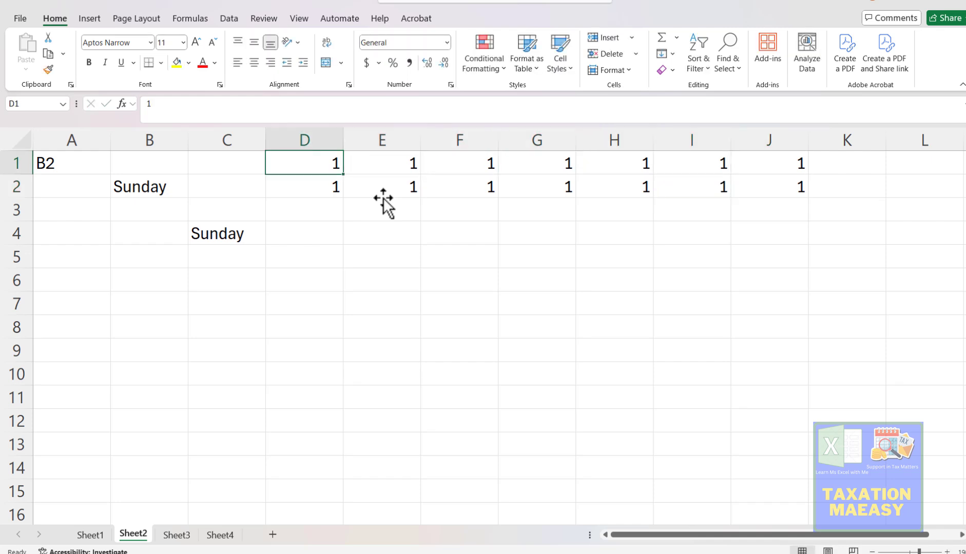
key("shift+Down")
key("shift+Right")
key("shift+Right")
key("shift+Right")
key("shift+Right")
key("shift+Right")
key("shift+Right")
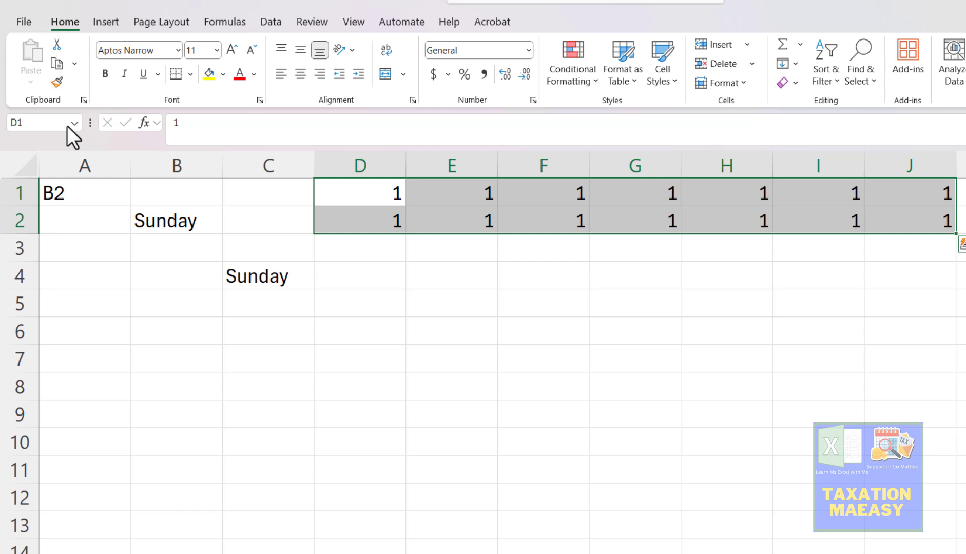
left_click(56, 123)
type("SalesD")
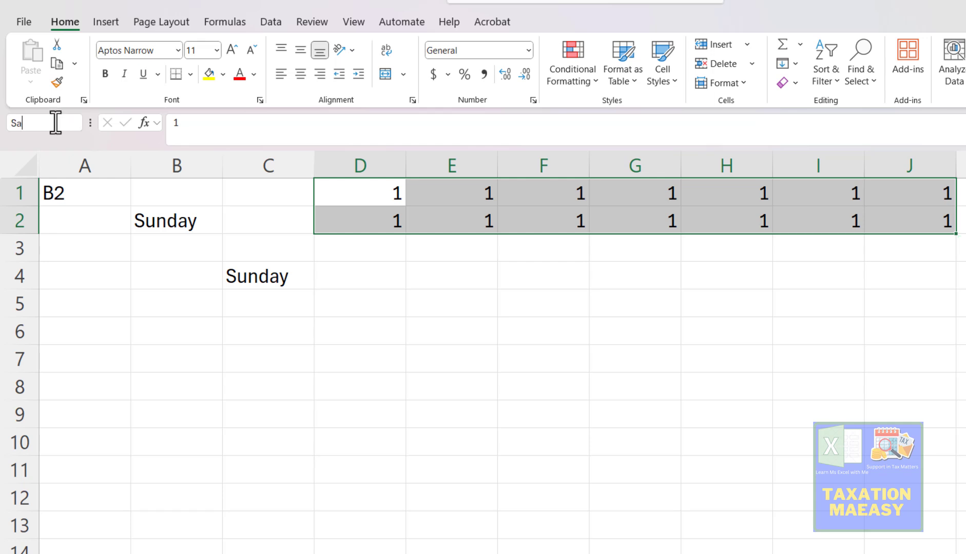
type("ata")
key("Return")
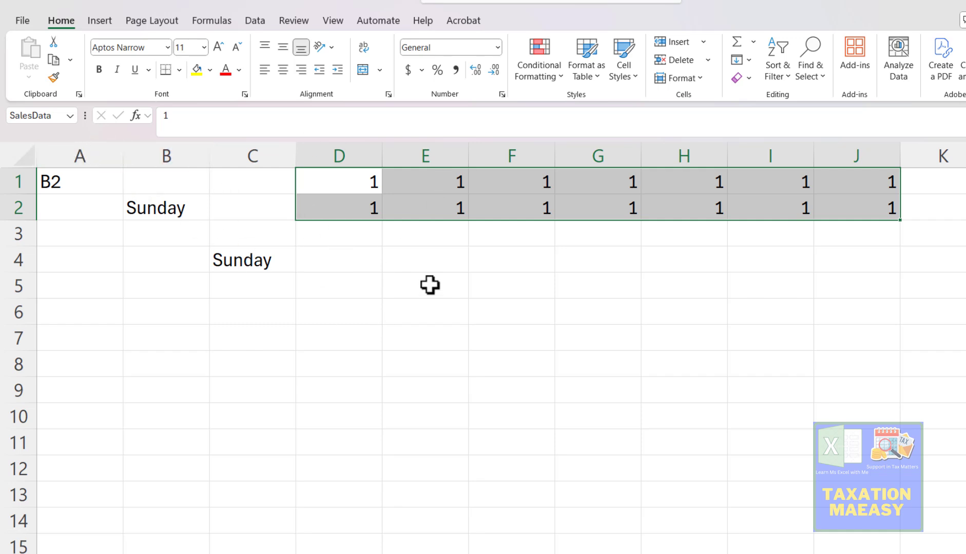
Select the range D1:J2 again to review the cells covered by the SalesData name.
left_click(441, 269)
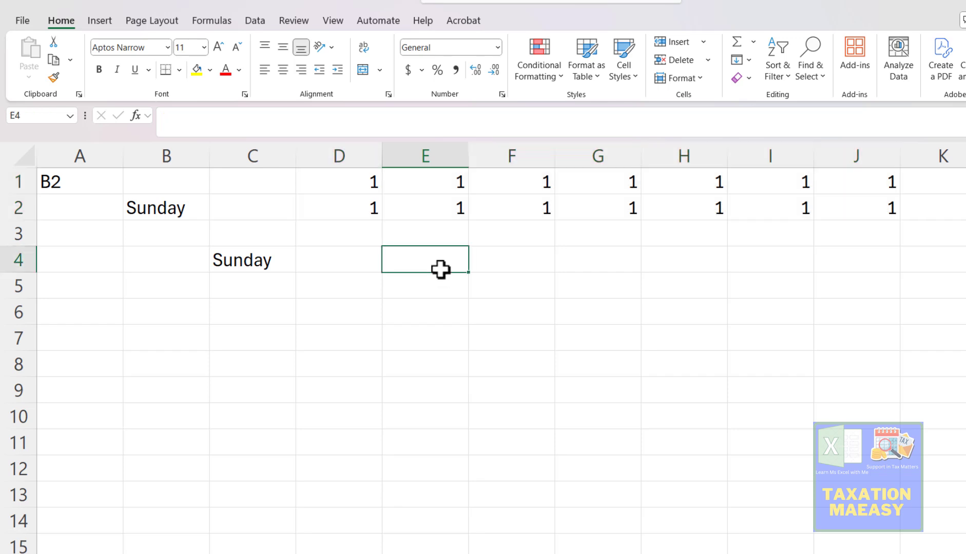
key("Up")
key("Up")
key("Left")
key("Up")
key("shift+Down")
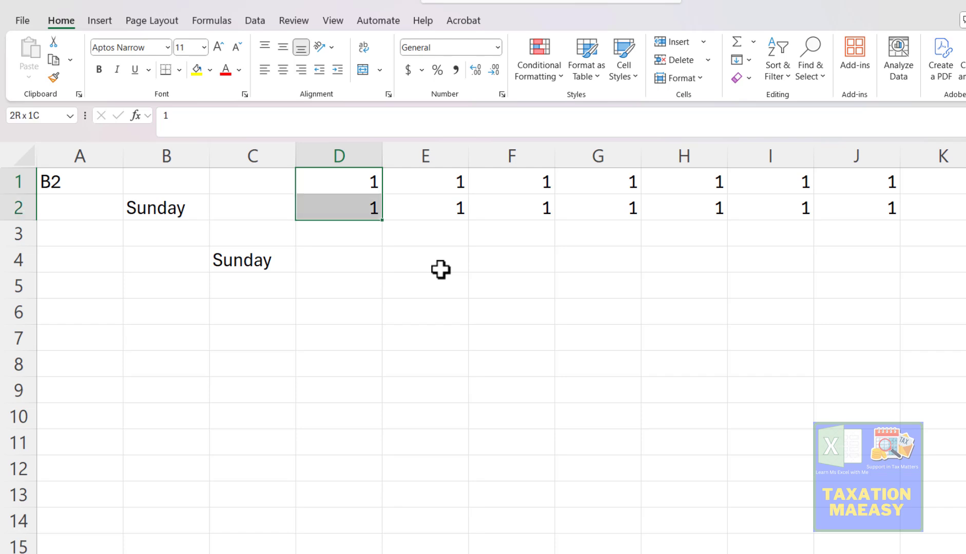
key("shift+Right")
key("shift+Right")
key("shift+Right")
key("shift+Right")
key("shift+Right")
key("shift+Right")
Enter the formula =INDIRECT("SalesData") in cell E4.
key("Down")
key("Down")
key("Down")
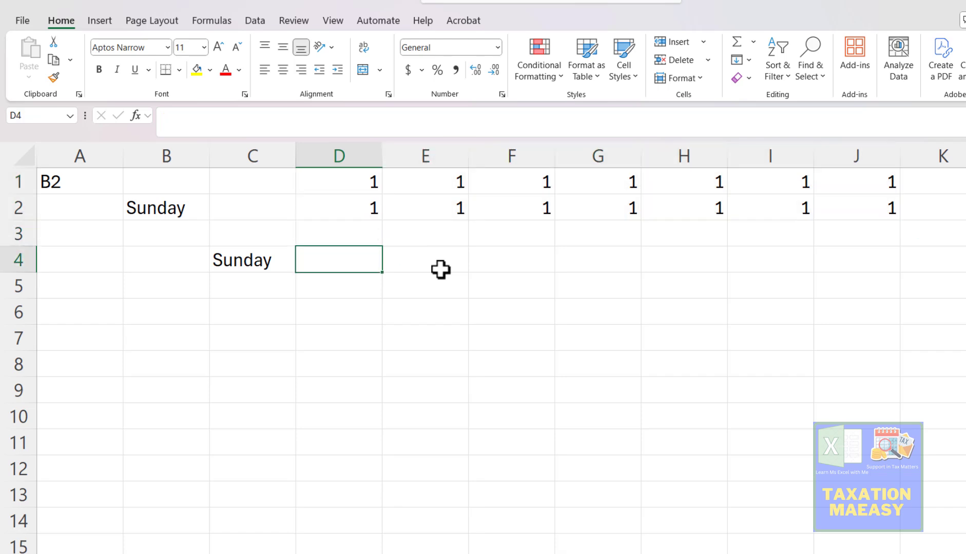
key("Right")
type("=")
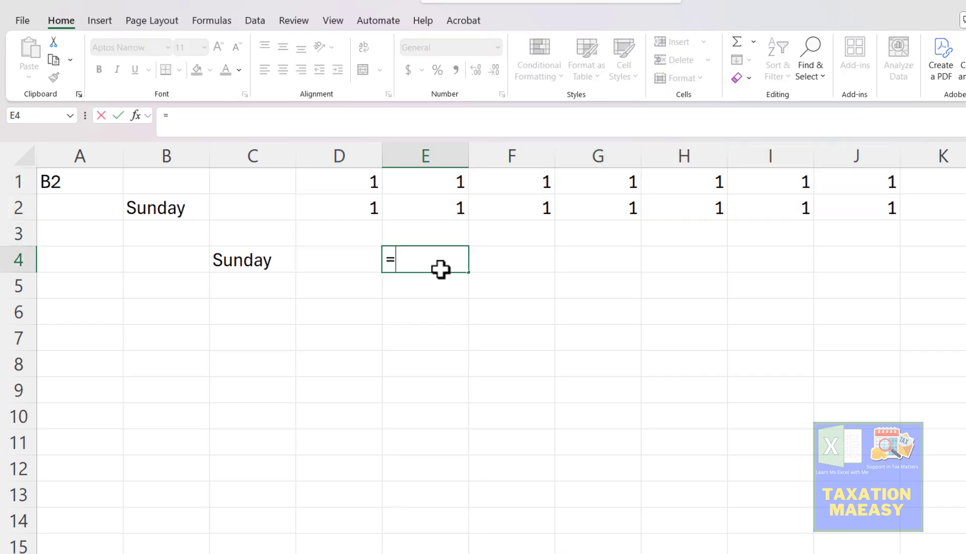
type("indi")
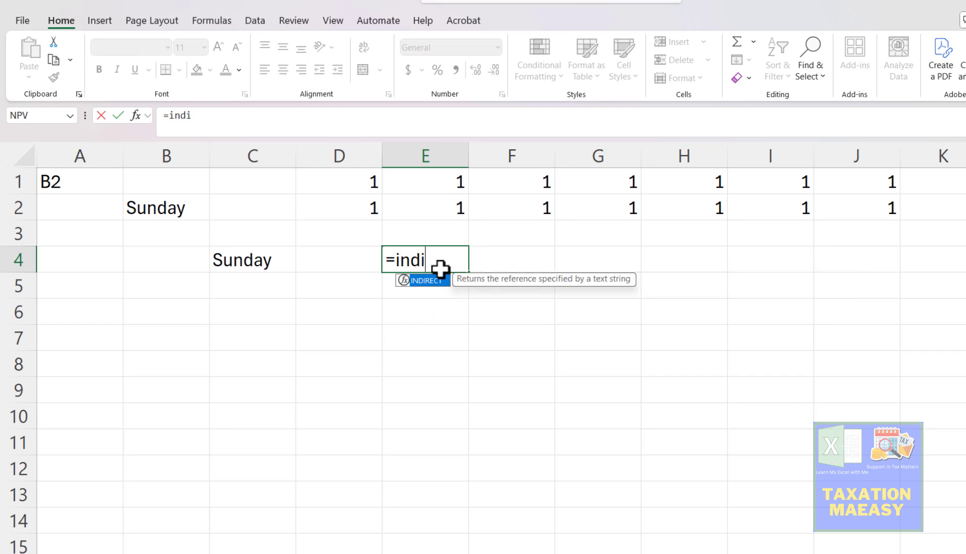
key("Tab")
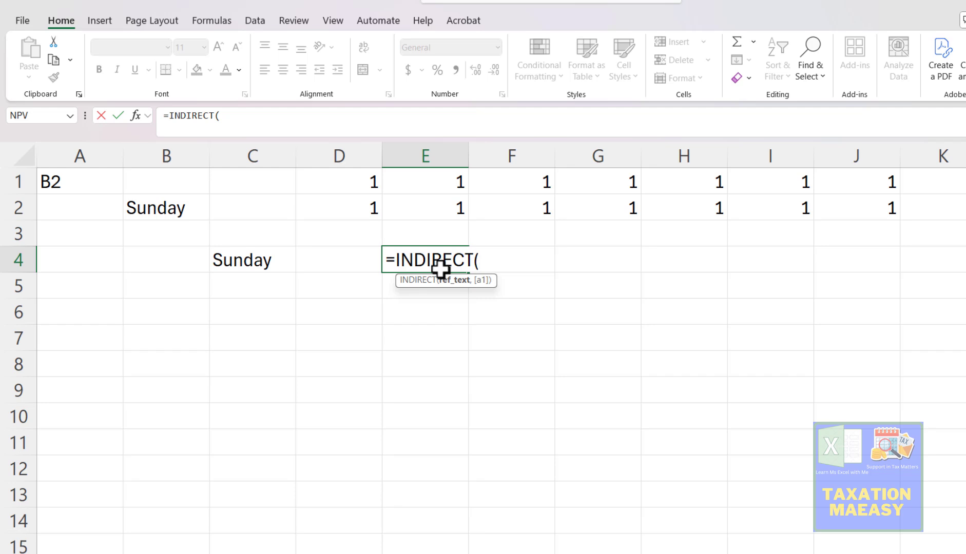
type("\"SalesDat")
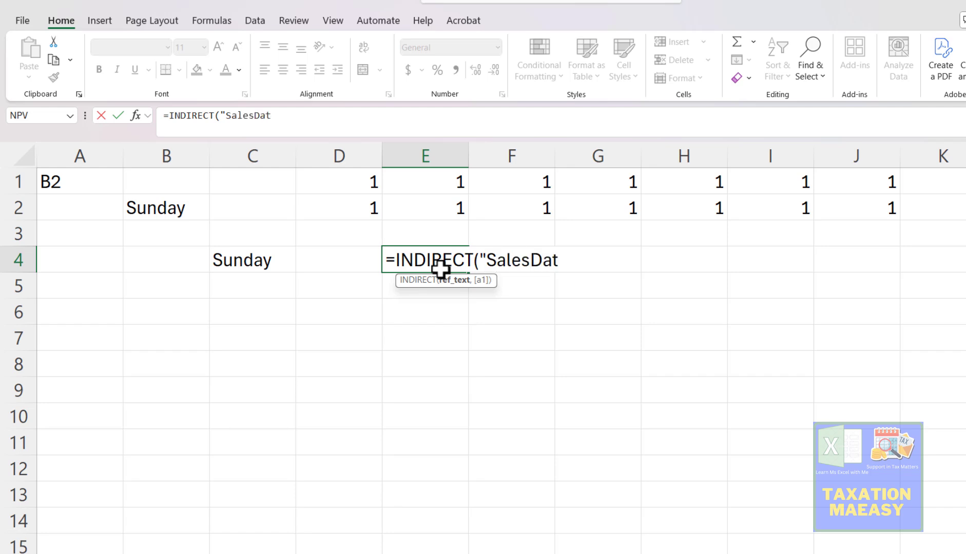
type("a\"")
key("Return")
Wrap the INDIRECT formula in cell E4 in a SUM function and select D1:J2 to compare its sum.
left_click(440, 269)
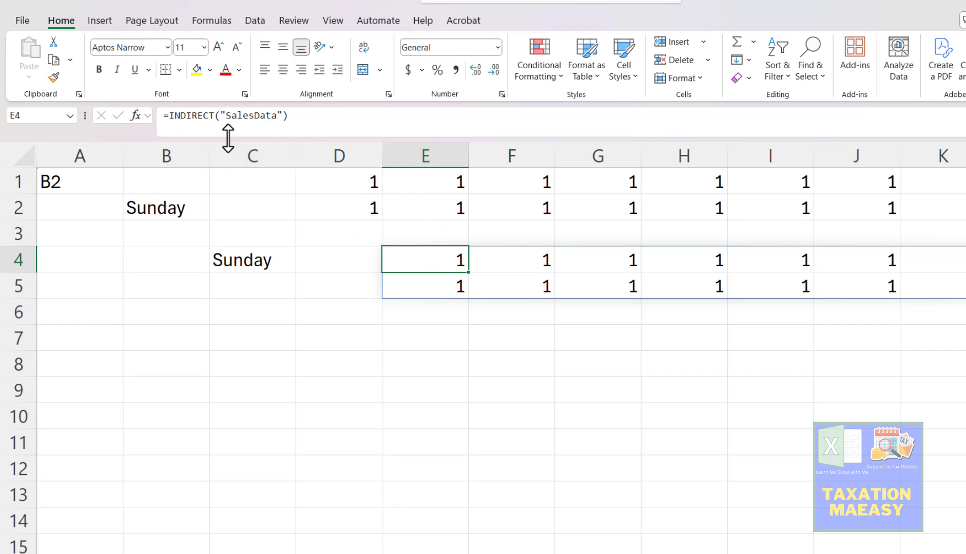
left_click(172, 115)
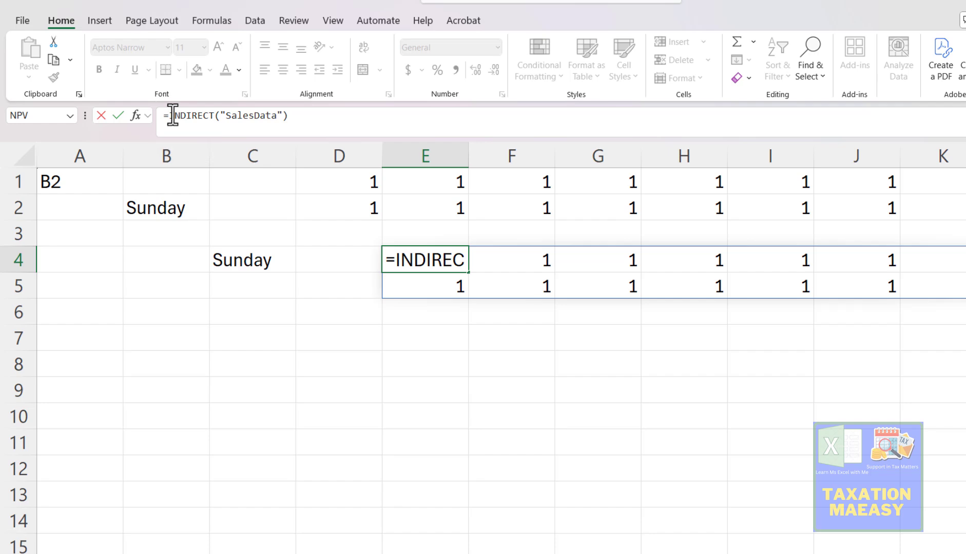
type("su")
type("m")
key("Tab")
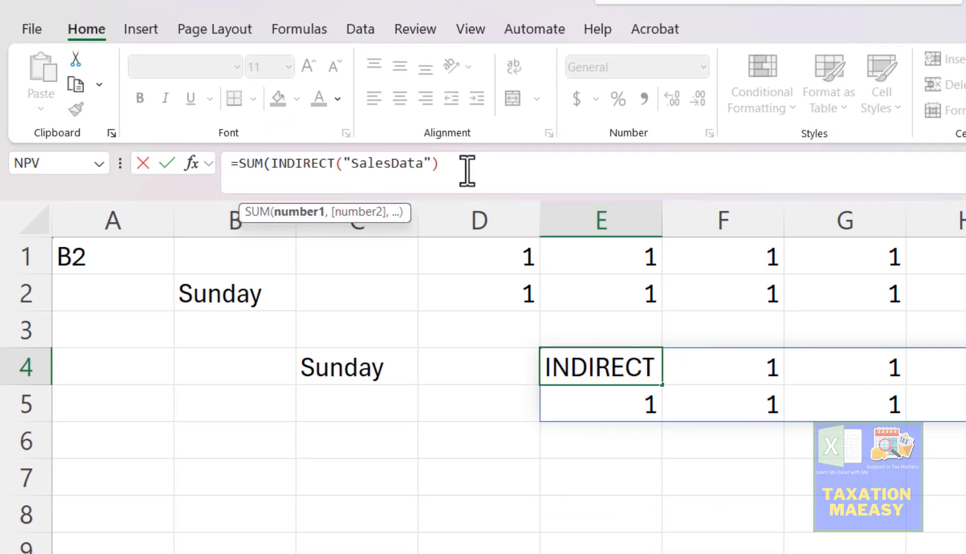
left_click(467, 171)
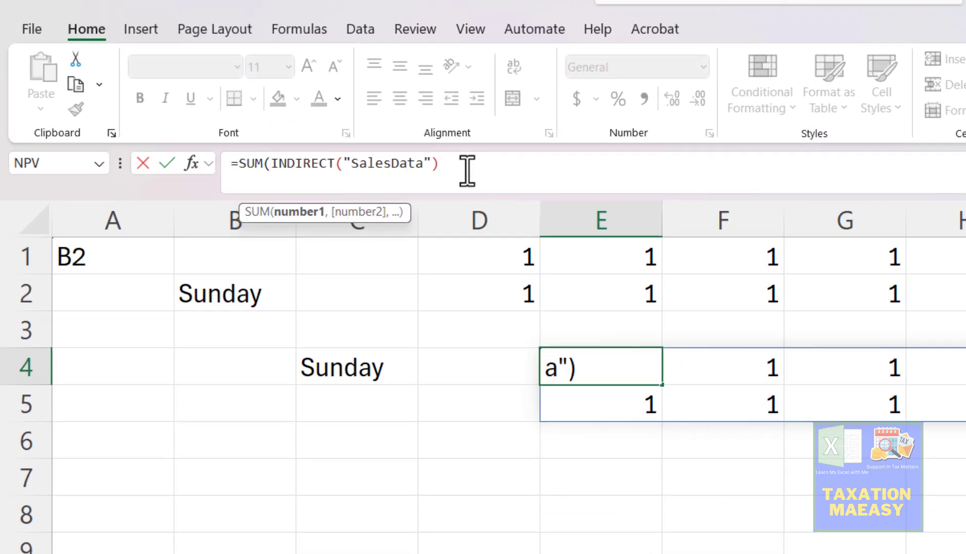
type(")")
key("Return")
key("Up")
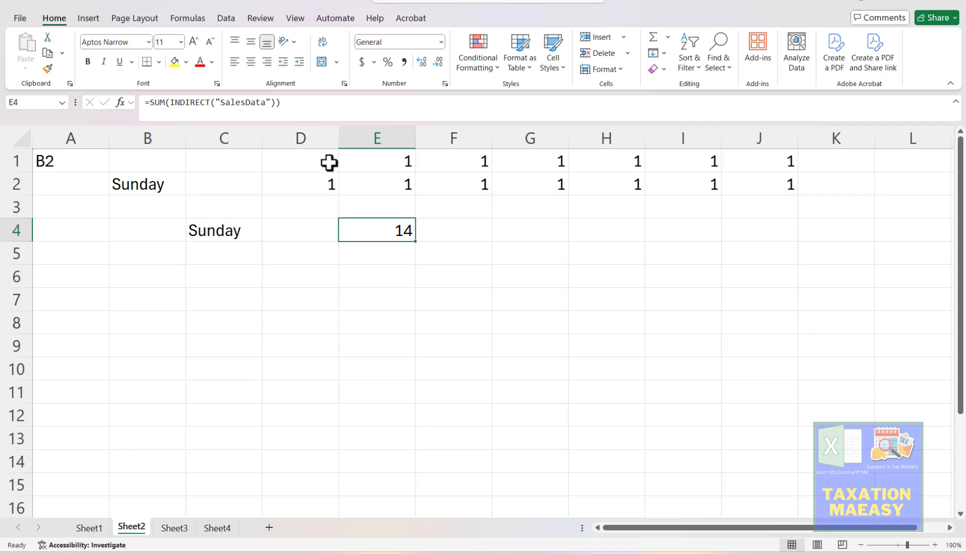
left_click_drag(328, 162, 754, 186)
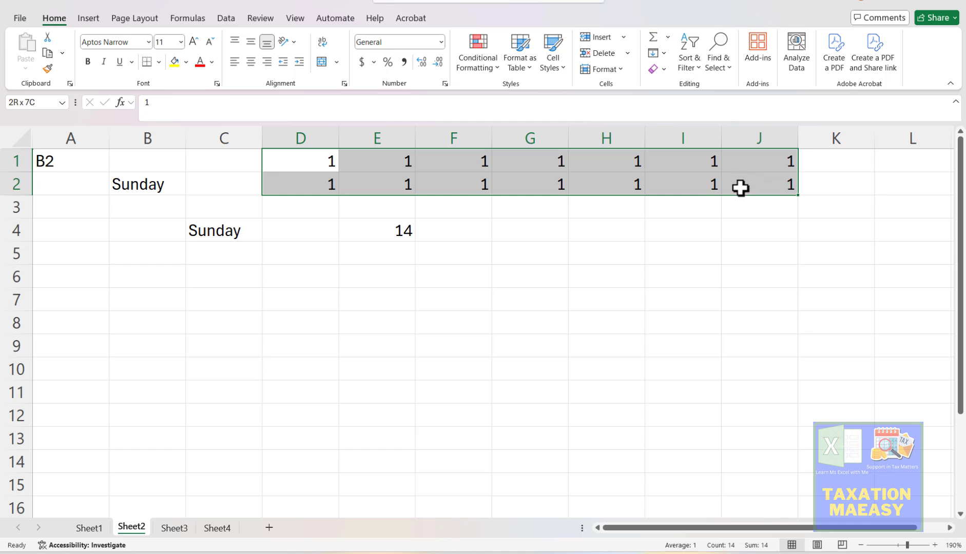
left_click_drag(741, 188, 741, 187)
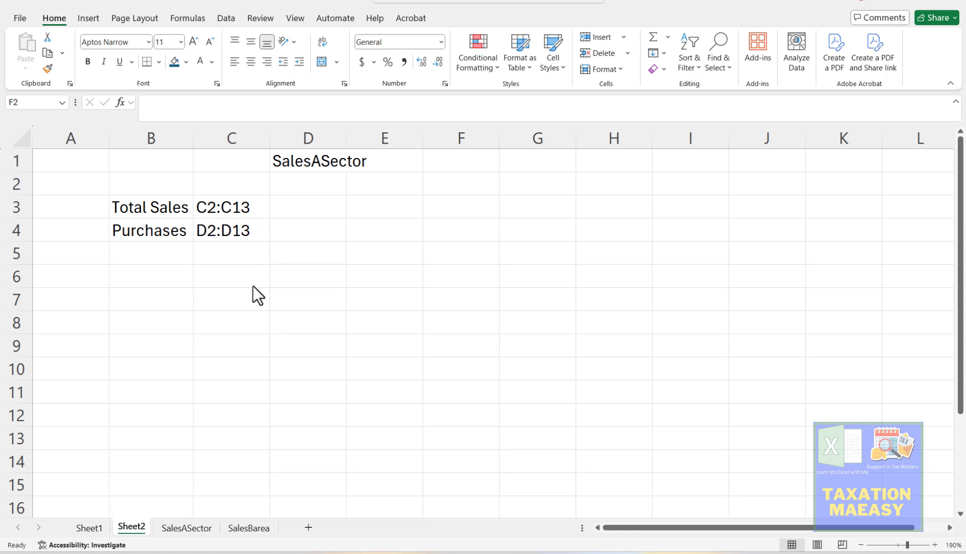
Review the sales and purchase data on the SalesASector and SalesBarea sheets and return to Sheet2.
left_click(183, 526)
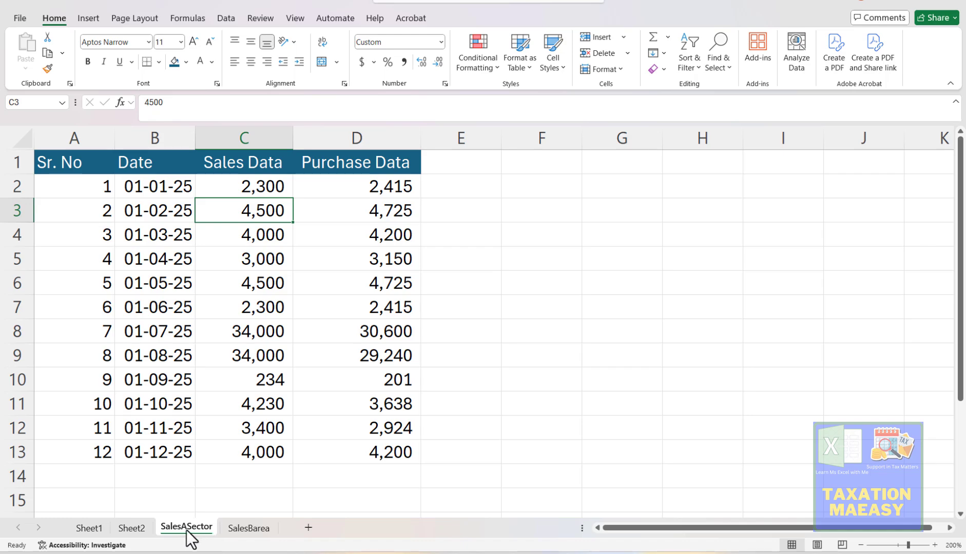
left_click(249, 529)
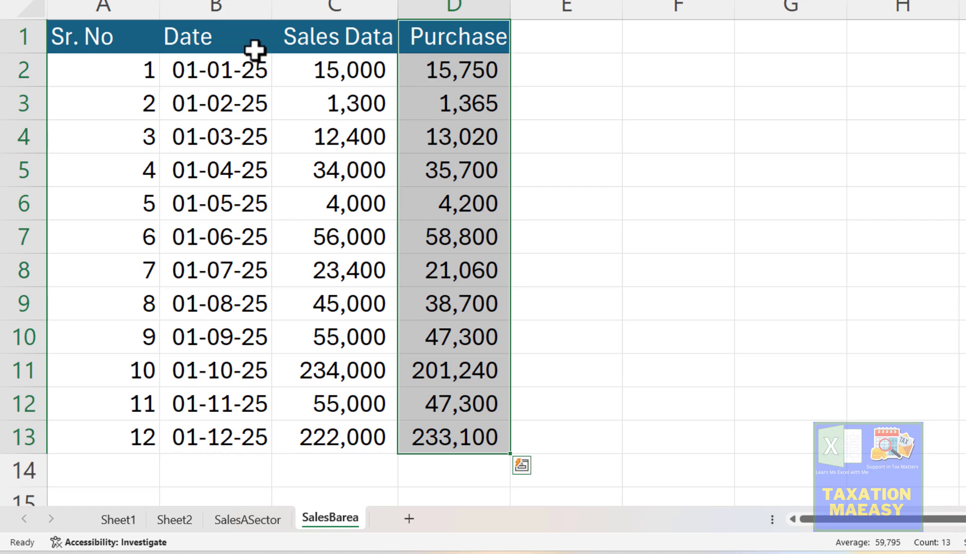
left_click(239, 523)
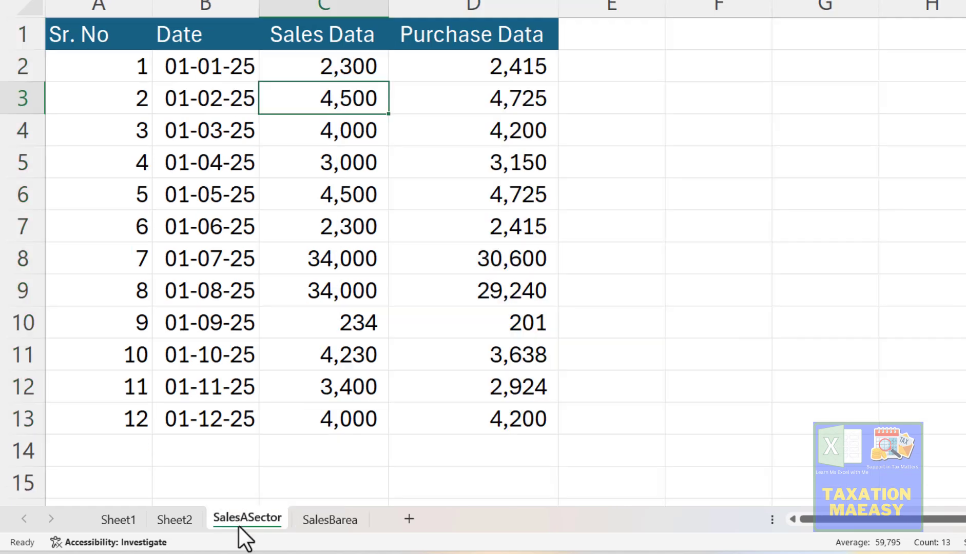
left_click(183, 522)
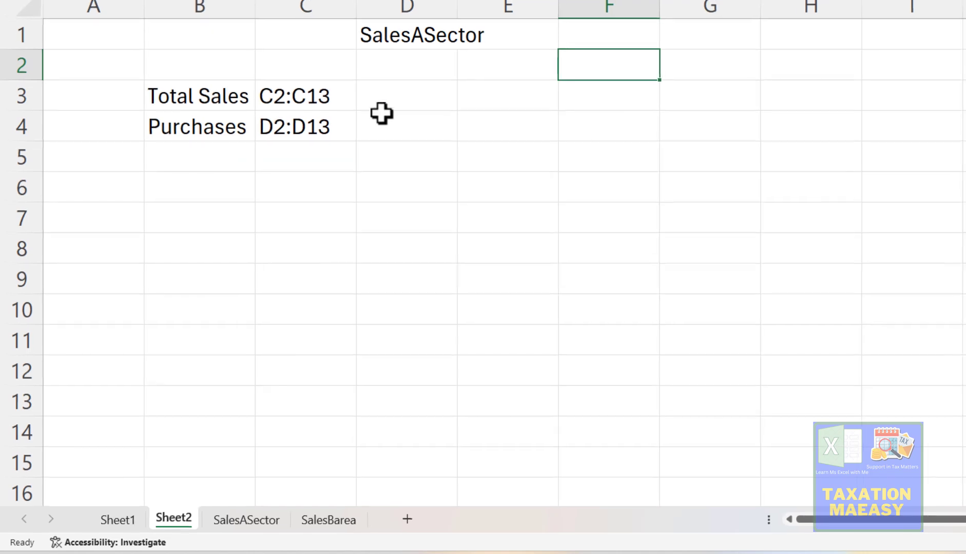
Enter a SUM formula in cell D3 of Sheet2 that totals the sales range C2:C13 on the SalesASector sheet.
left_click(407, 103)
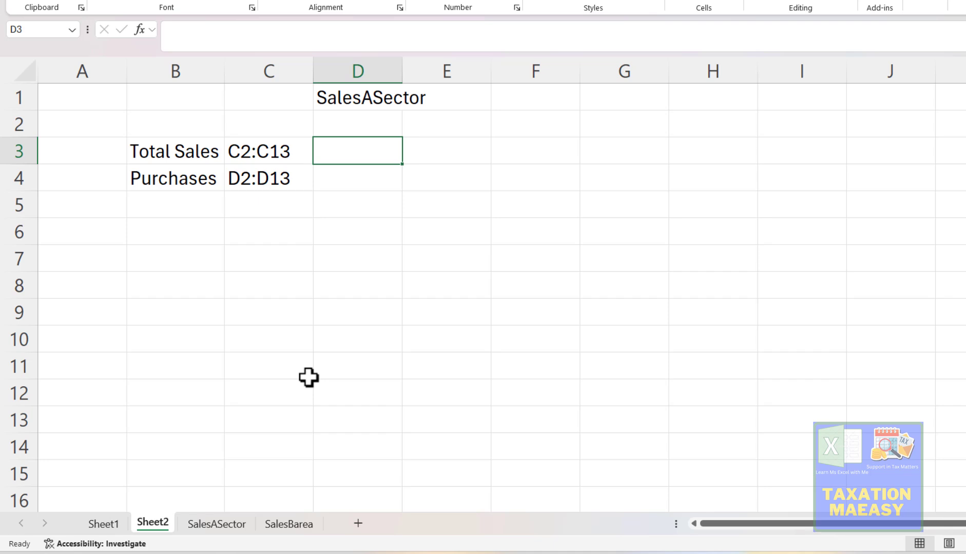
type("=sum")
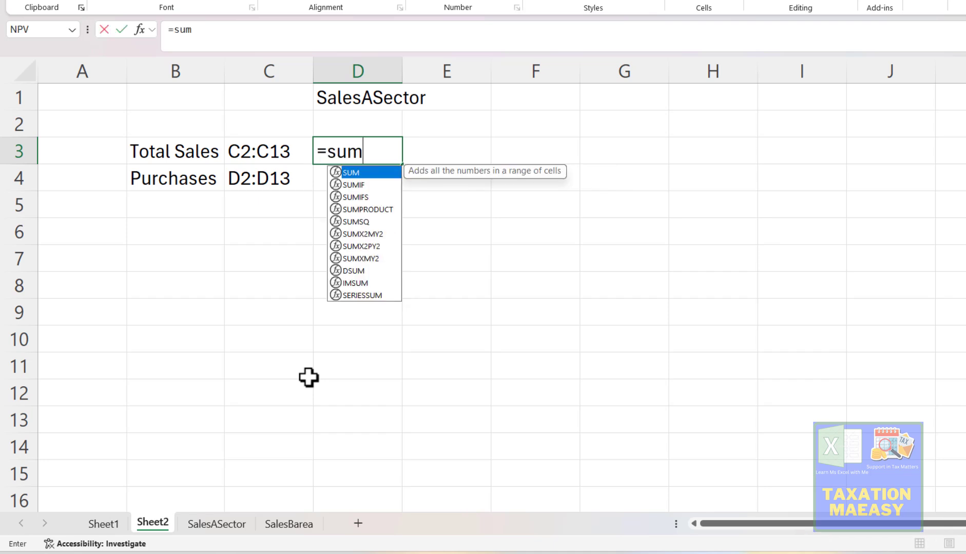
key("Tab")
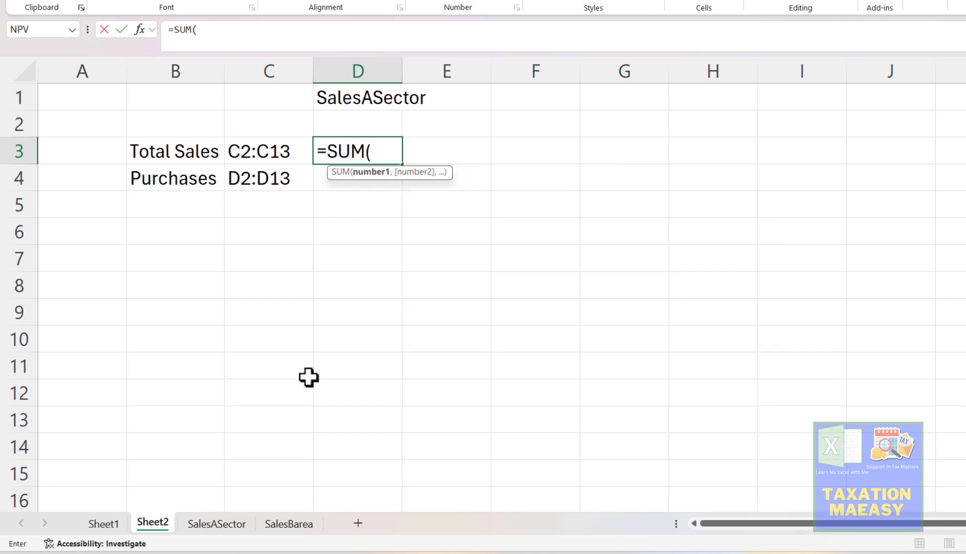
left_click(213, 523)
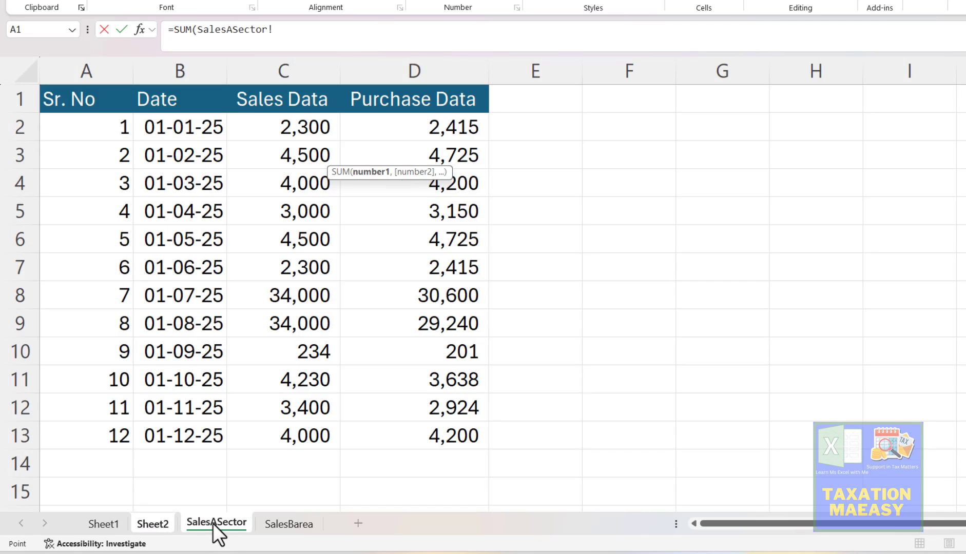
left_click(310, 125)
key("ctrl+shift+Down")
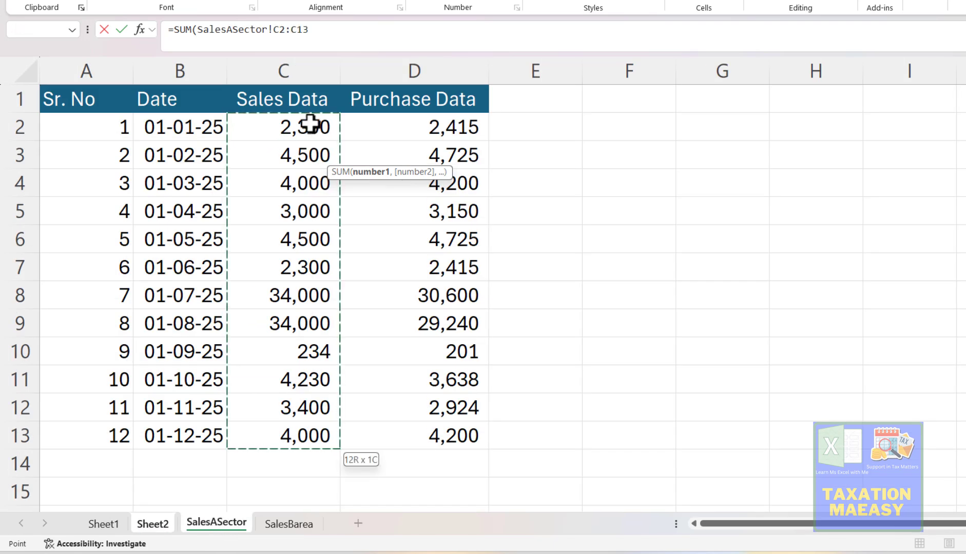
key("Return")
key("Up")
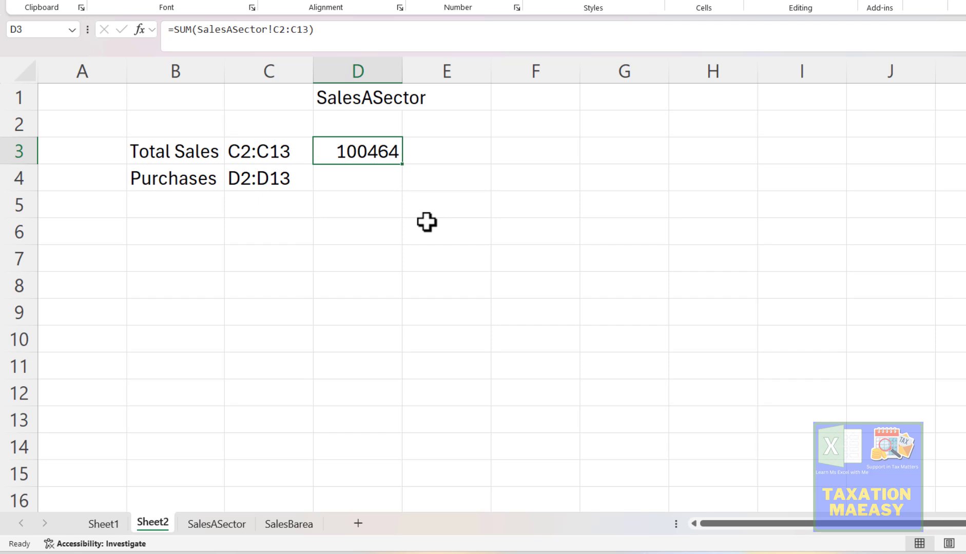
Enter =INDIRECT(D1&"!"&C3) in cell E3 and select the direct SUM formula in D3 for comparison.
key("Up")
key("Up")
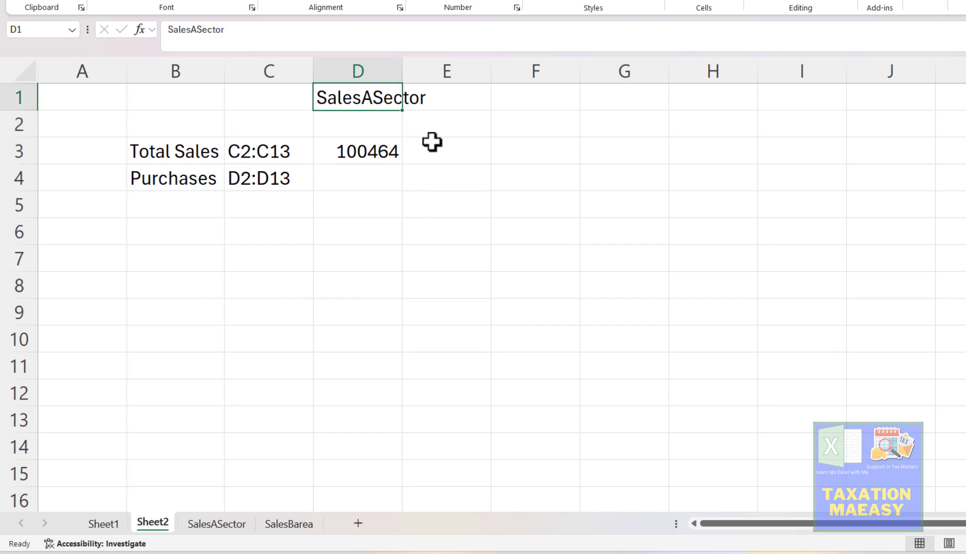
key("Down")
key("Down")
key("Right")
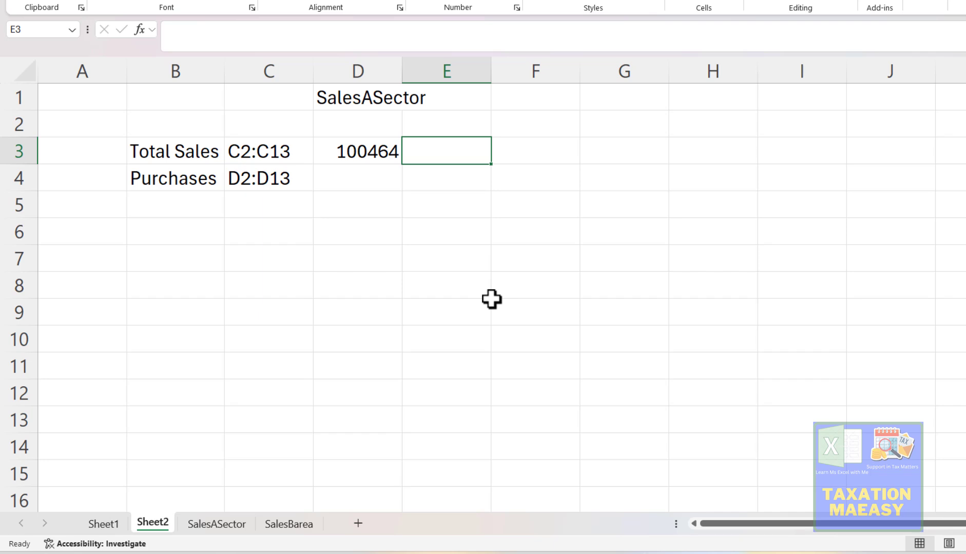
type("=")
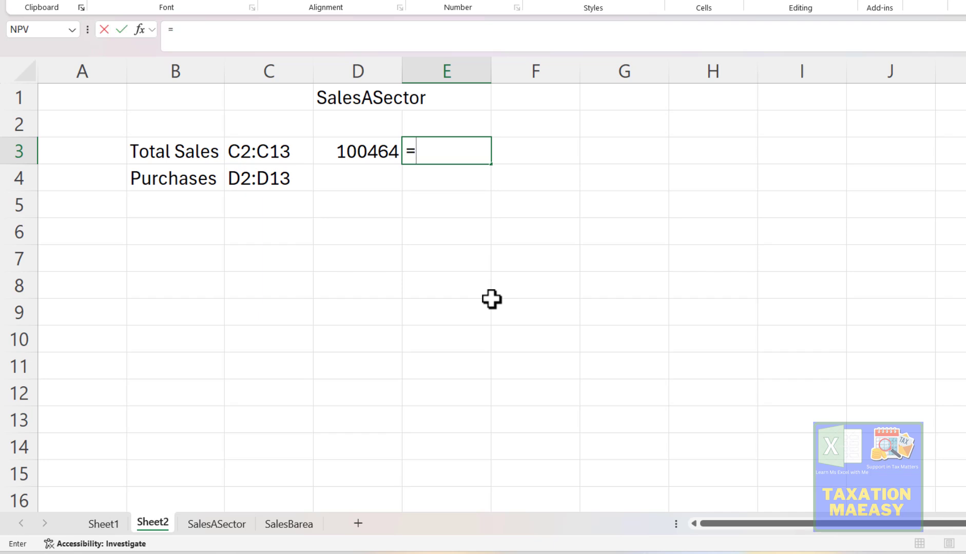
type("indr")
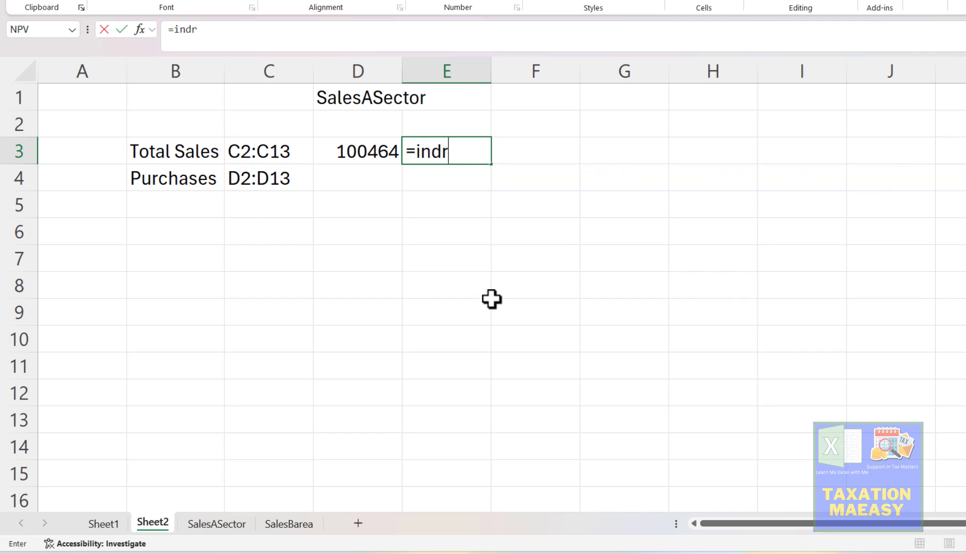
key("BackSpace")
type("ir")
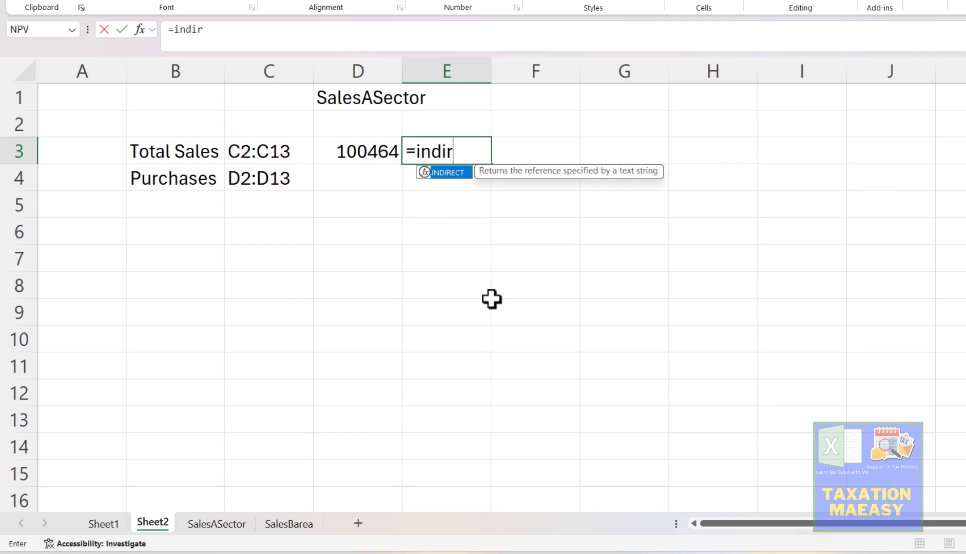
key("Tab")
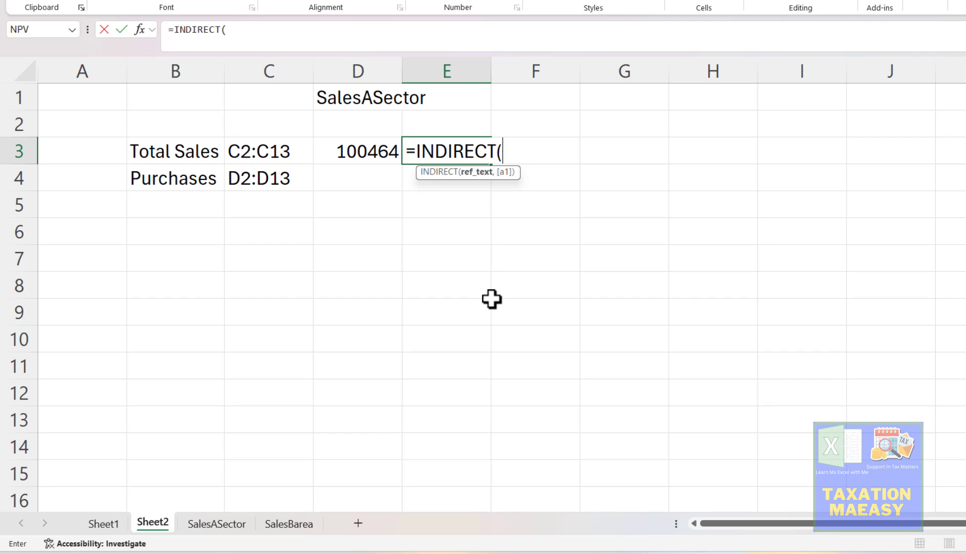
key("Left")
key("Up")
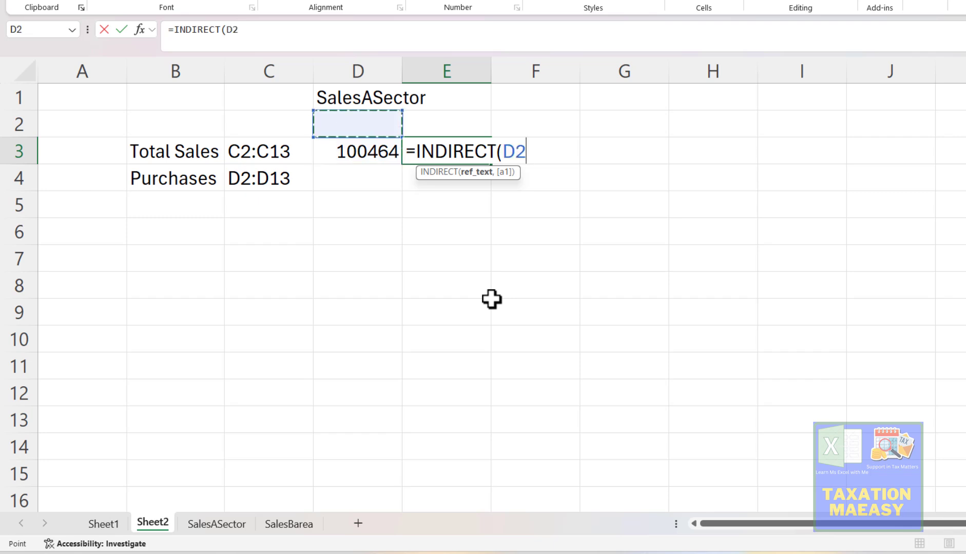
key("Up")
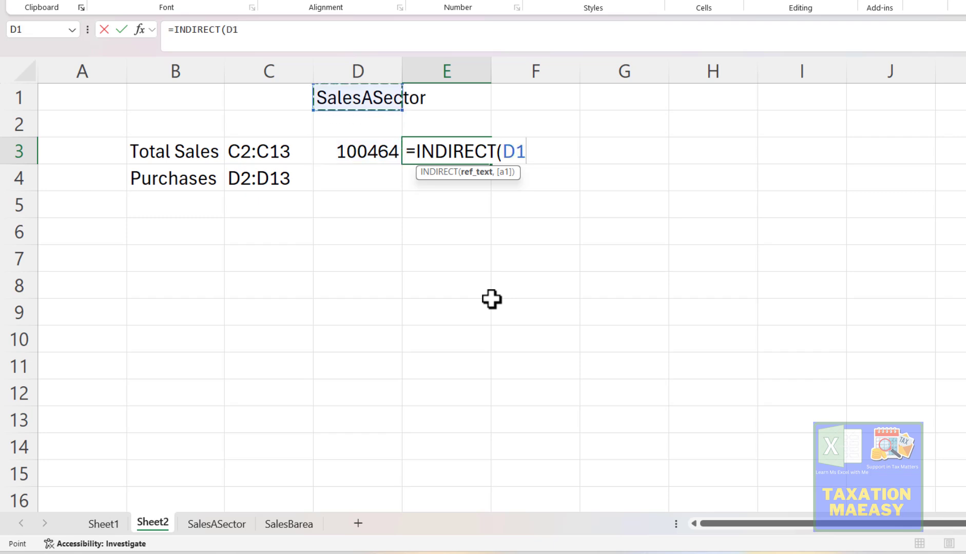
type("&\"")
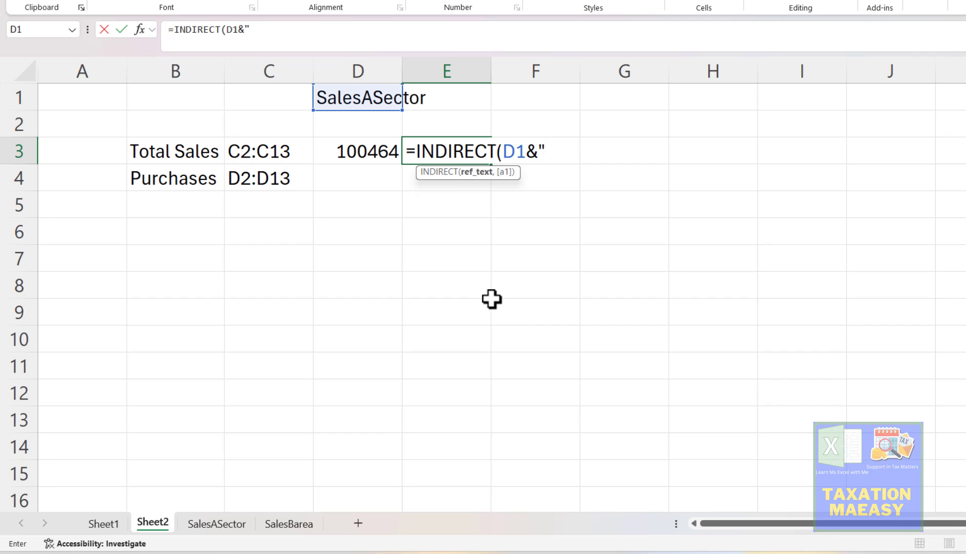
type("!\"&")
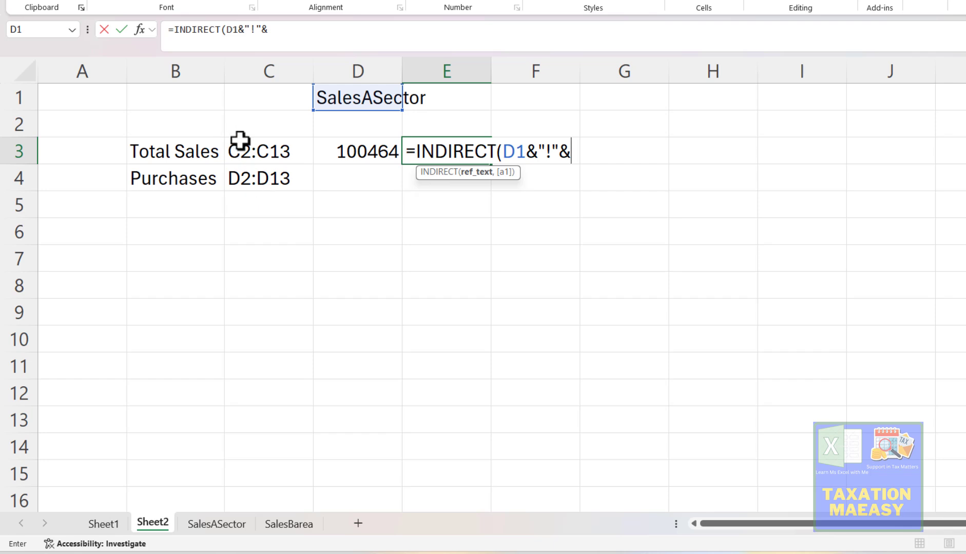
left_click(260, 153)
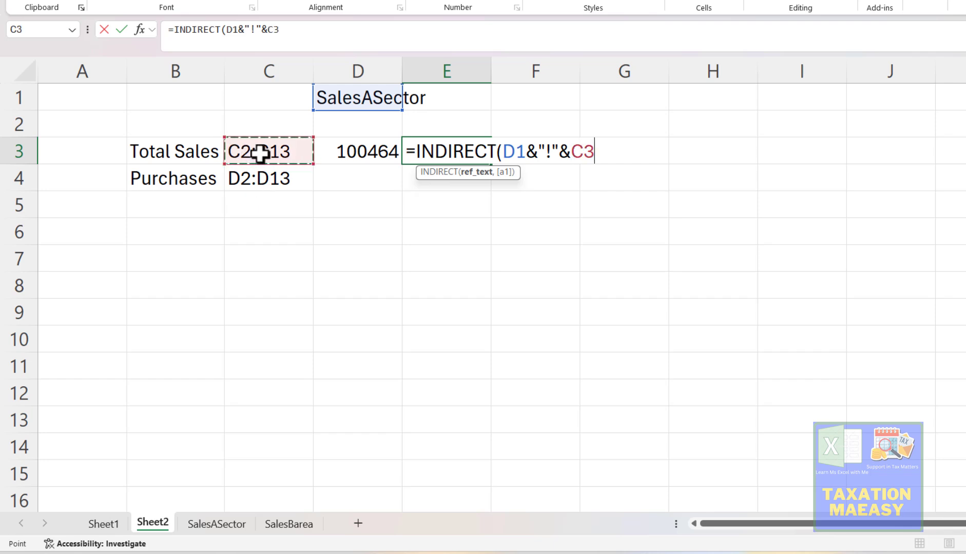
key("Return")
key("Up")
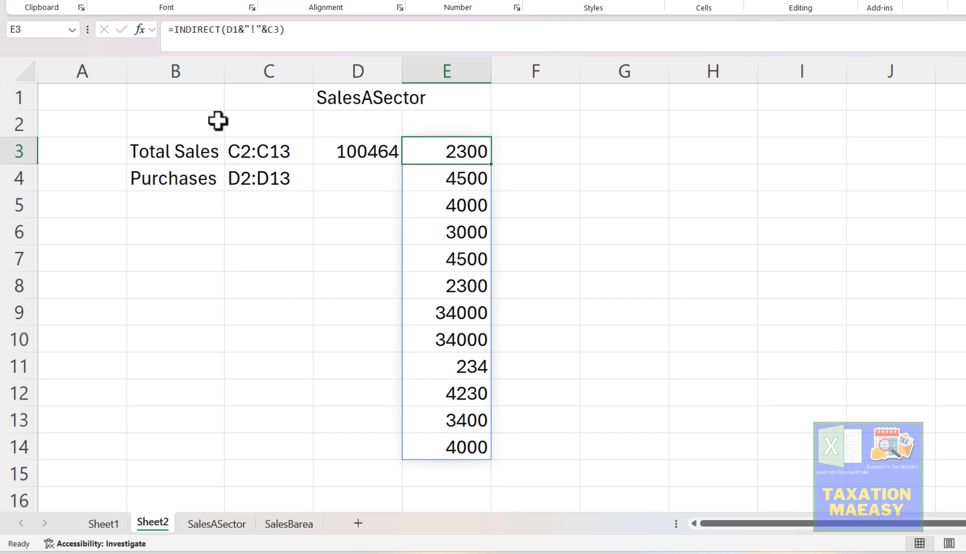
left_click(353, 148)
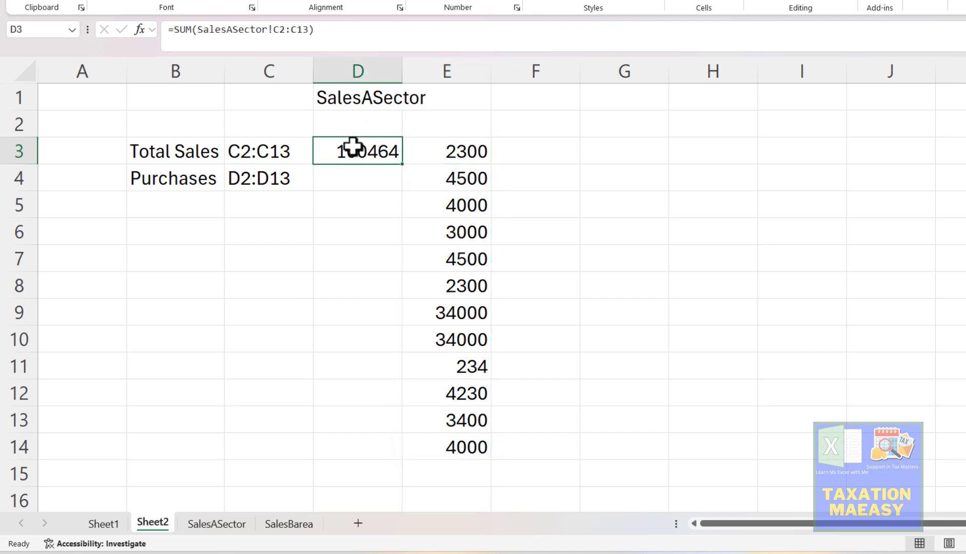
Examine the direct SUM formula in D3, the sheet name in D1 and the INDIRECT formula in E3.
key("F3")
key("Escape")
key("F2")
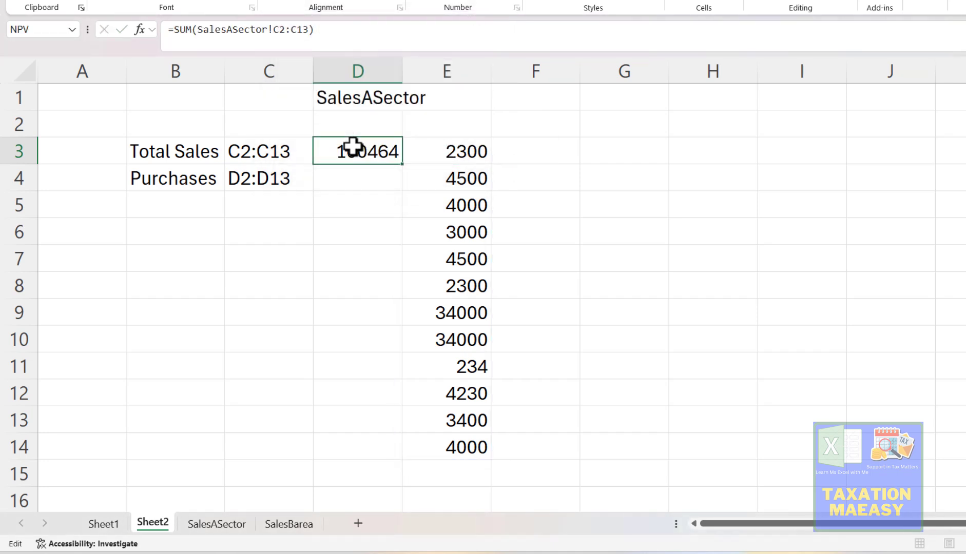
key("Escape")
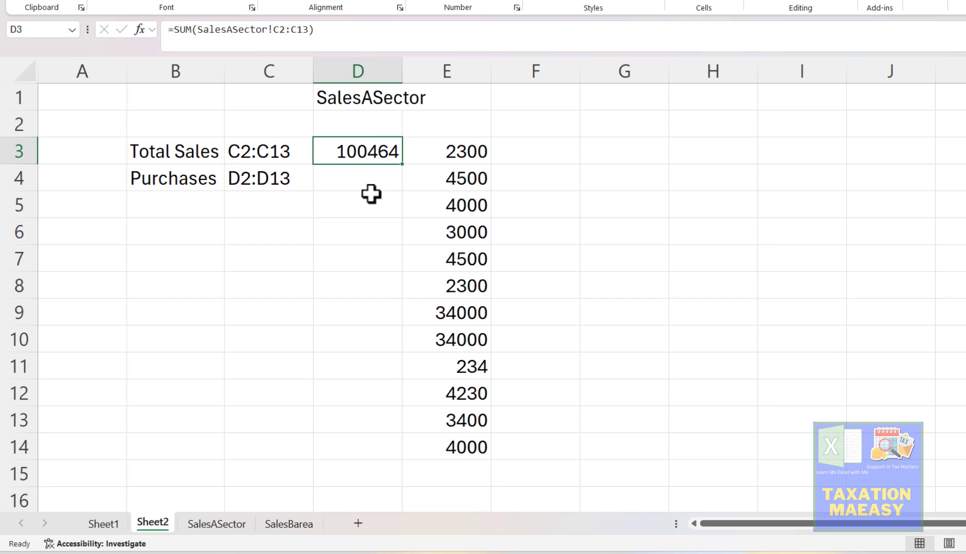
left_click(455, 161)
left_click(361, 101)
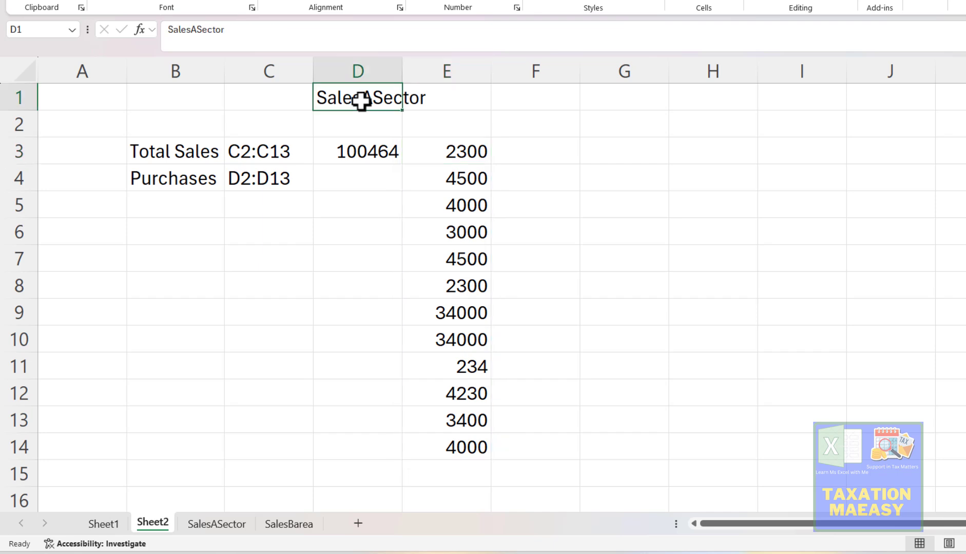
key("Right")
key("Down")
key("Down")
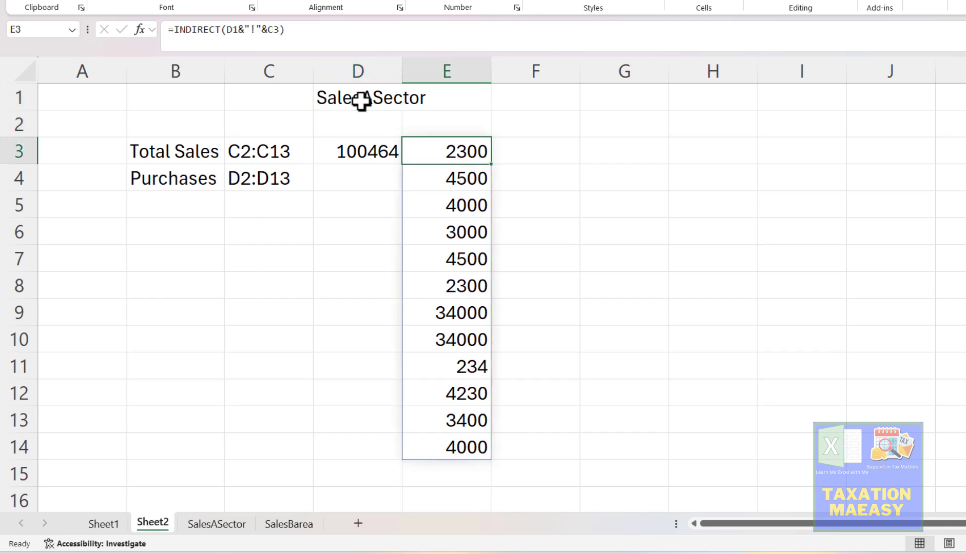
key("F2")
key("Escape")
Change the sheet name in D1 to SalesBarea and check E3's spilled values against C2:C13 on the SalesBarea sheet.
key("Left")
key("Up")
key("Up")
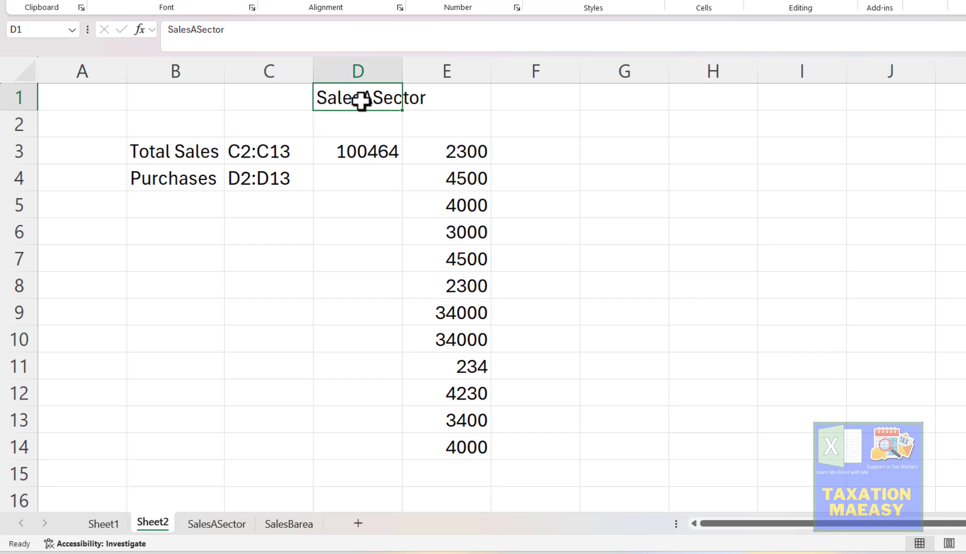
type("Sales")
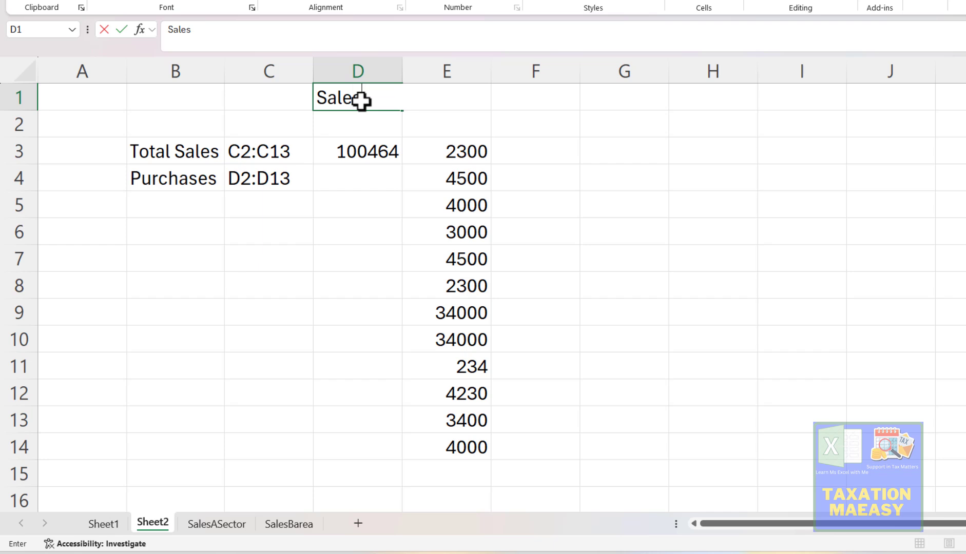
type("Barea")
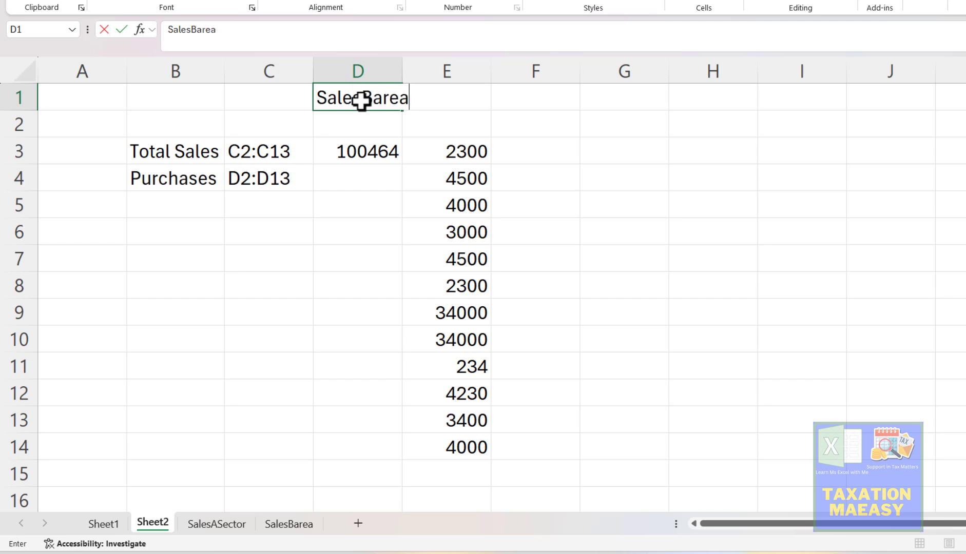
key("Return")
key("Down")
key("Right")
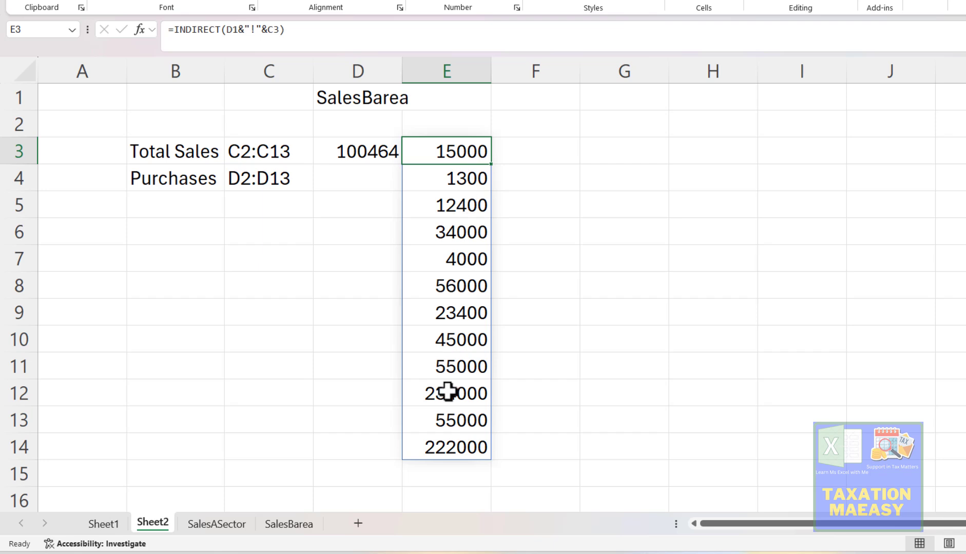
left_click(289, 524)
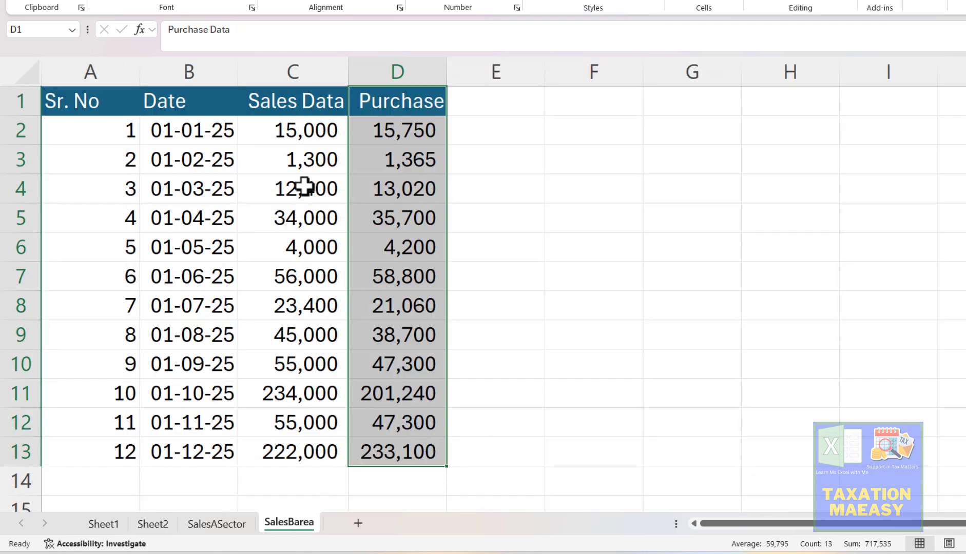
left_click(298, 132)
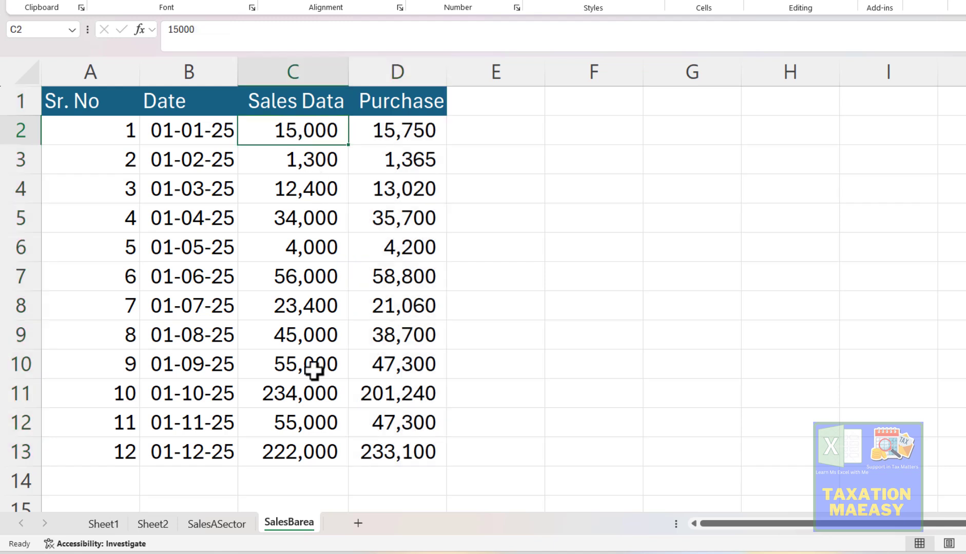
left_click(286, 456)
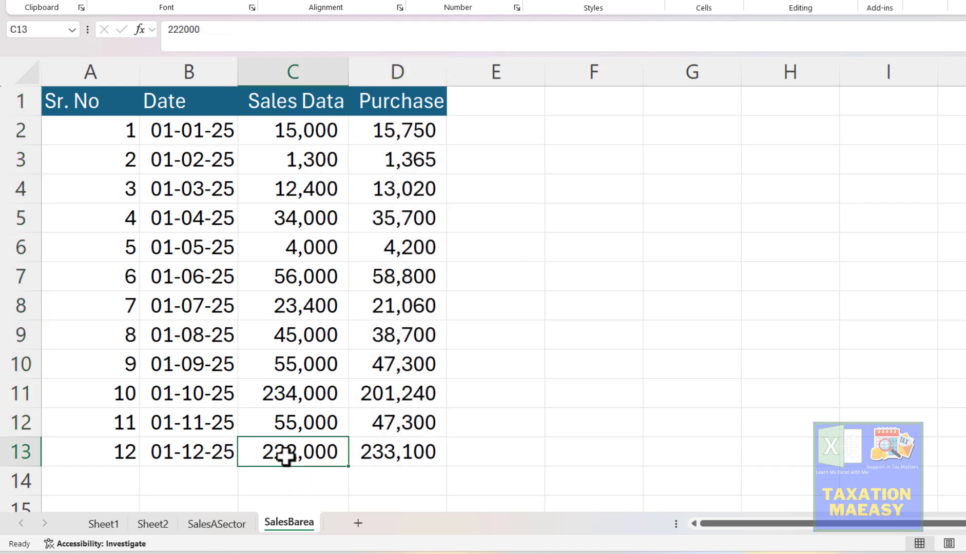
left_click(165, 525)
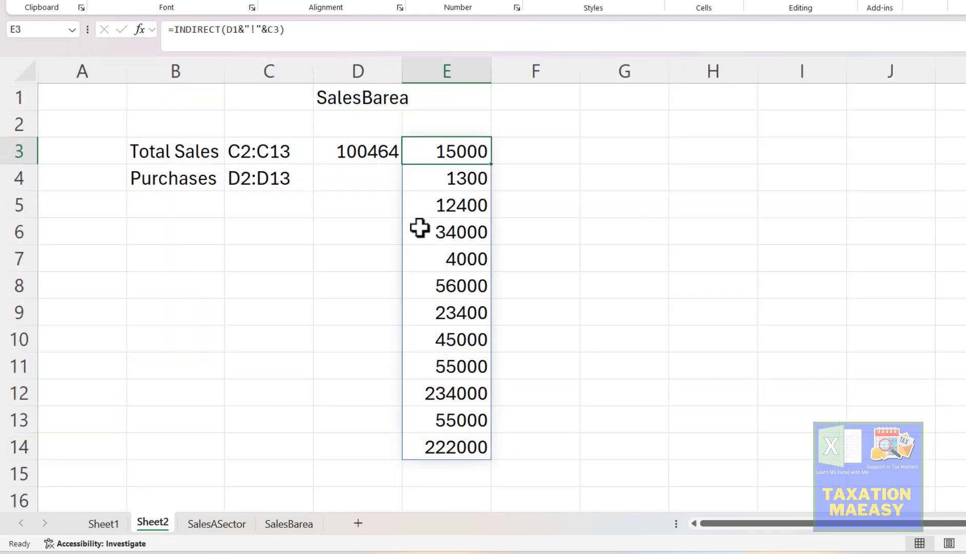
Shorten the Total Sales range text in C3 to C2:C10 to test the INDIRECT spill.
key("Left")
key("Left")
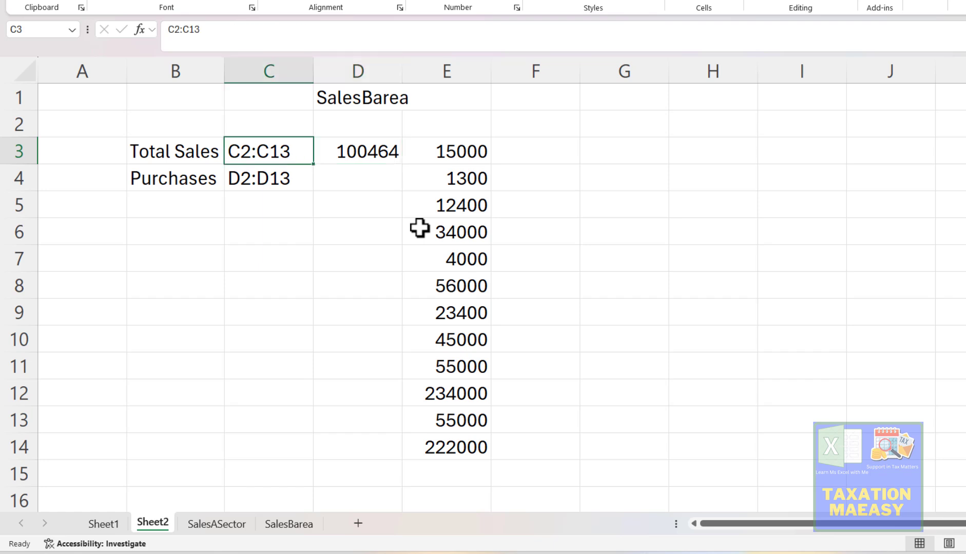
key("Right")
key("Left")
key("F2")
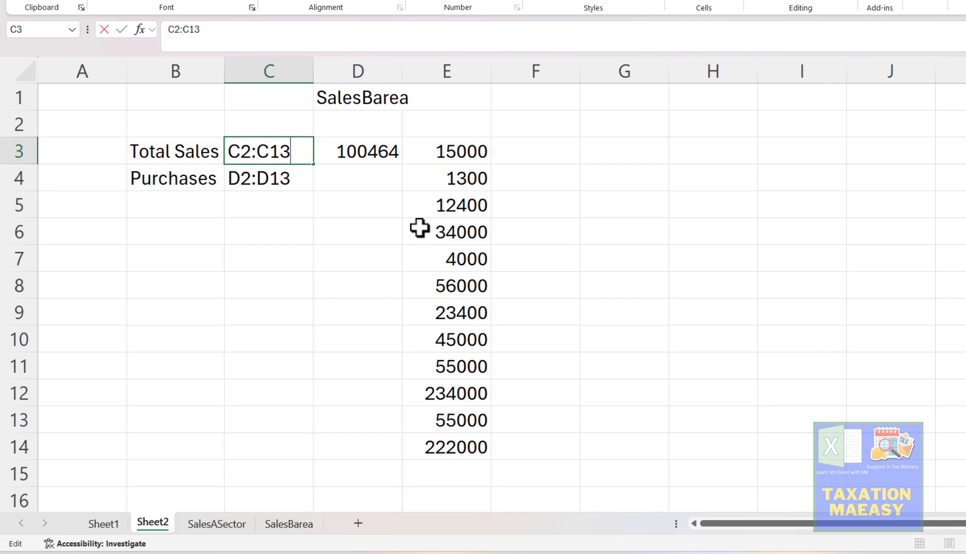
key("BackSpace")
type("1")
key("BackSpace")
type("0")
key("Return")
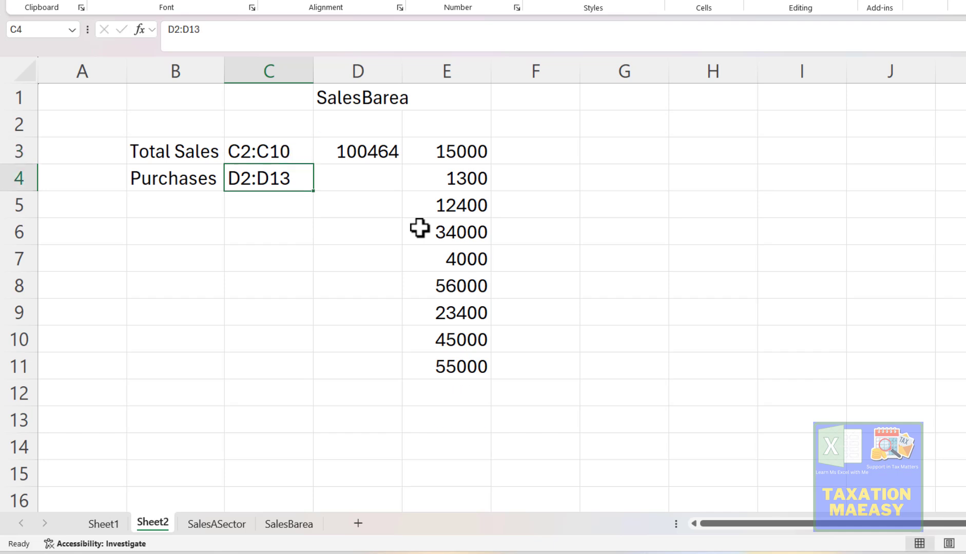
Extend the Total Sales range text in C3 to C2:C103.
key("Up")
key("F2")
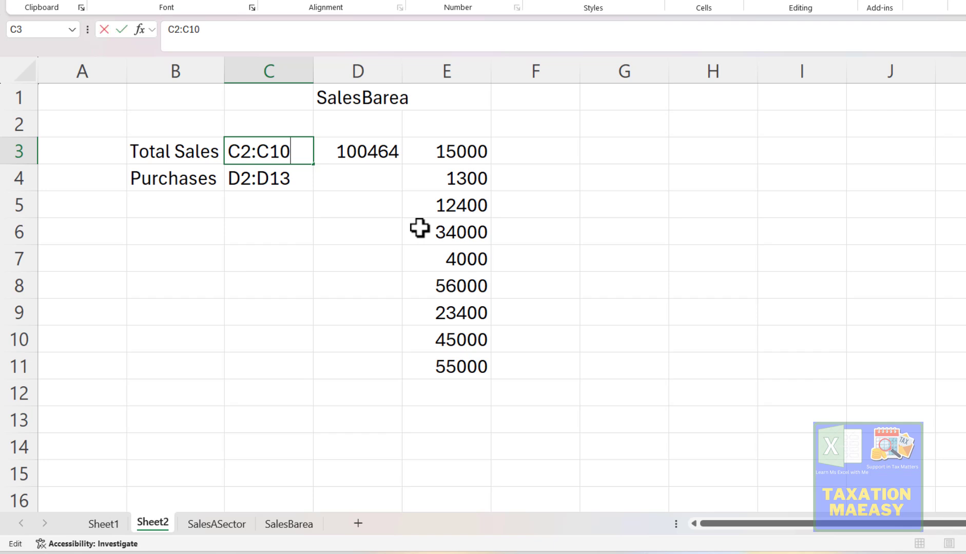
type("3")
key("Return")
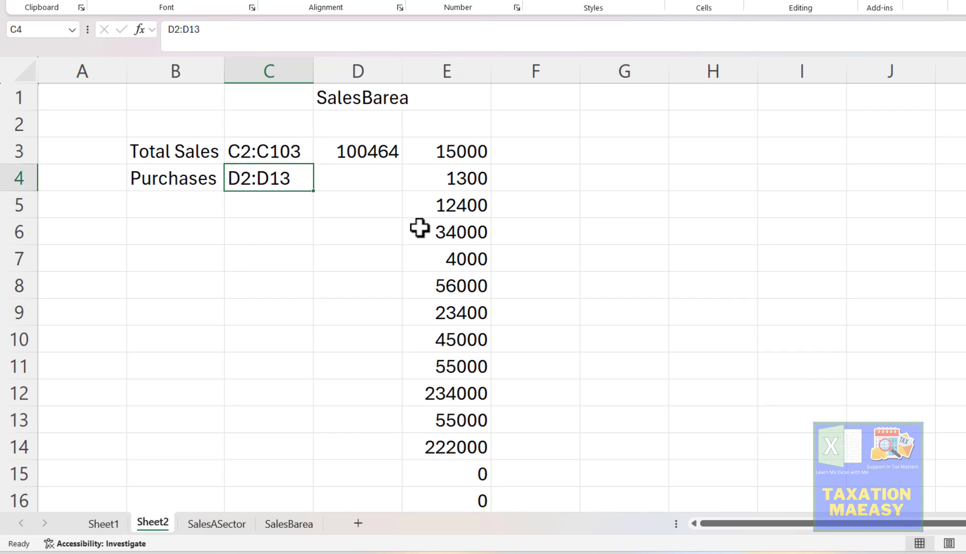
key("Up")
key("Right")
key("Right")
key("Left")
key("Left")
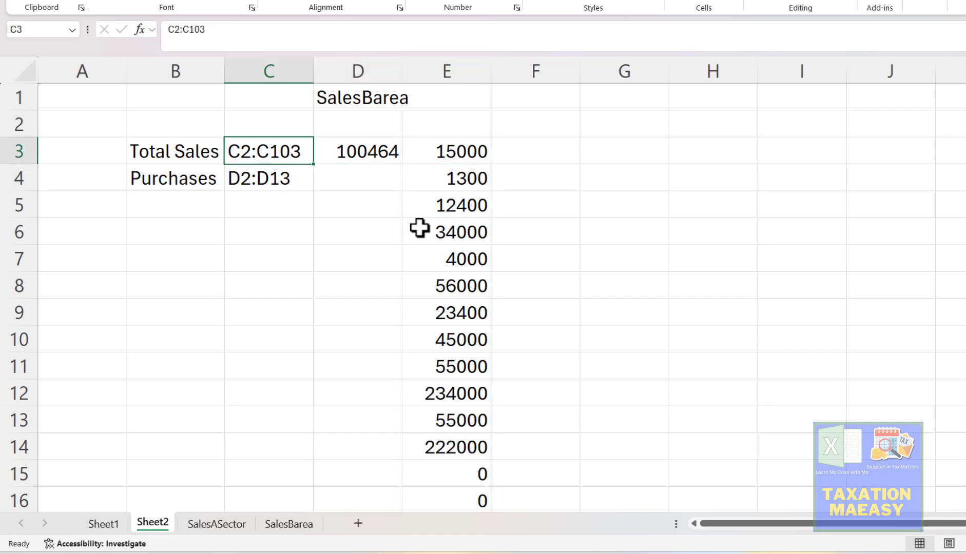
Set the Total Sales range text in C3 back to C2:C13.
key("F2")
key("BackSpace")
key("BackSpace")
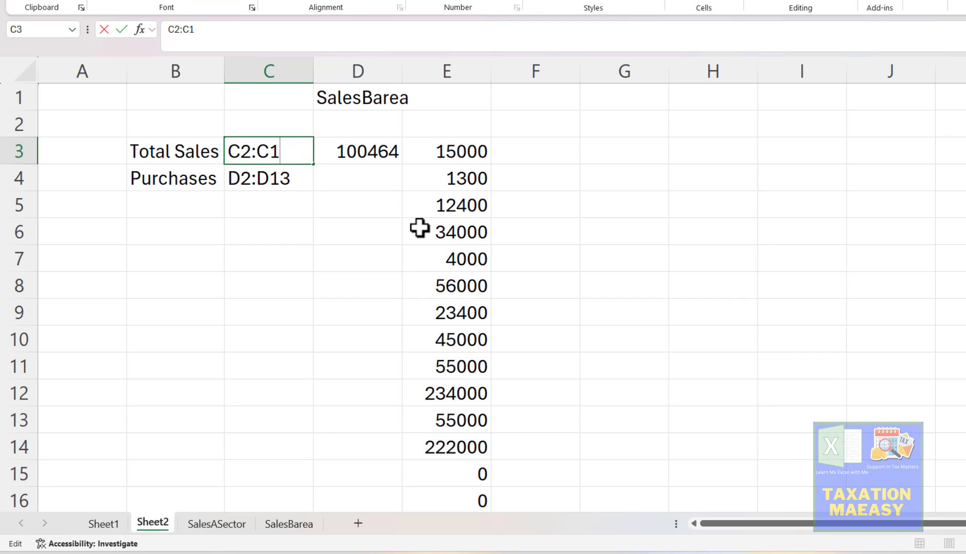
type("3")
key("Return")
key("Up")
Wrap the formula in E3 in a SUM function so it reads =SUM(INDIRECT(D1&"!"&C3)).
key("Right")
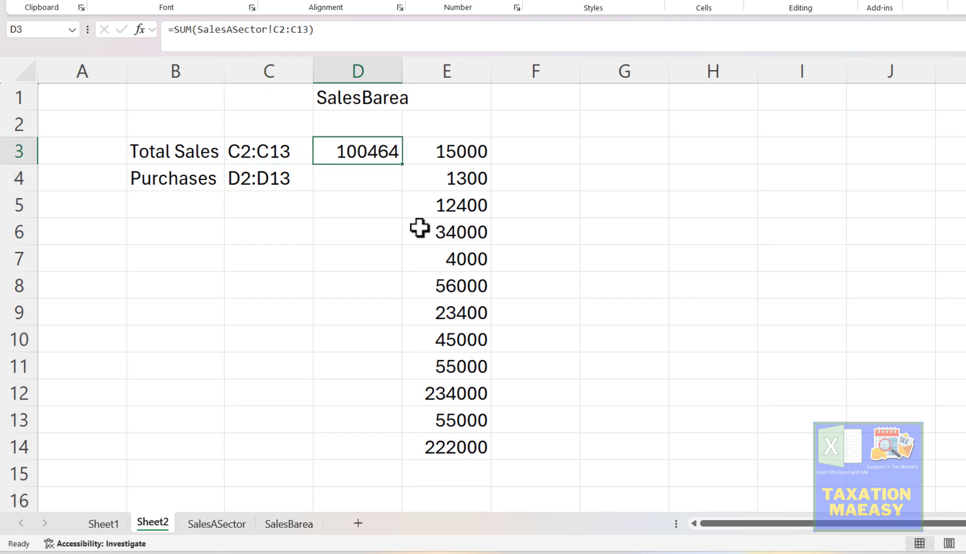
key("Right")
key("F2")
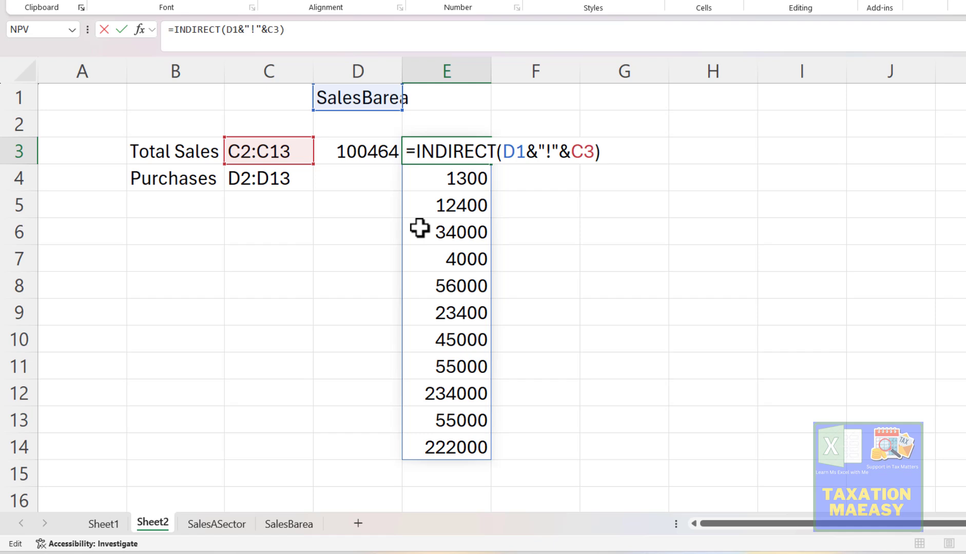
type("sum")
key("Tab")
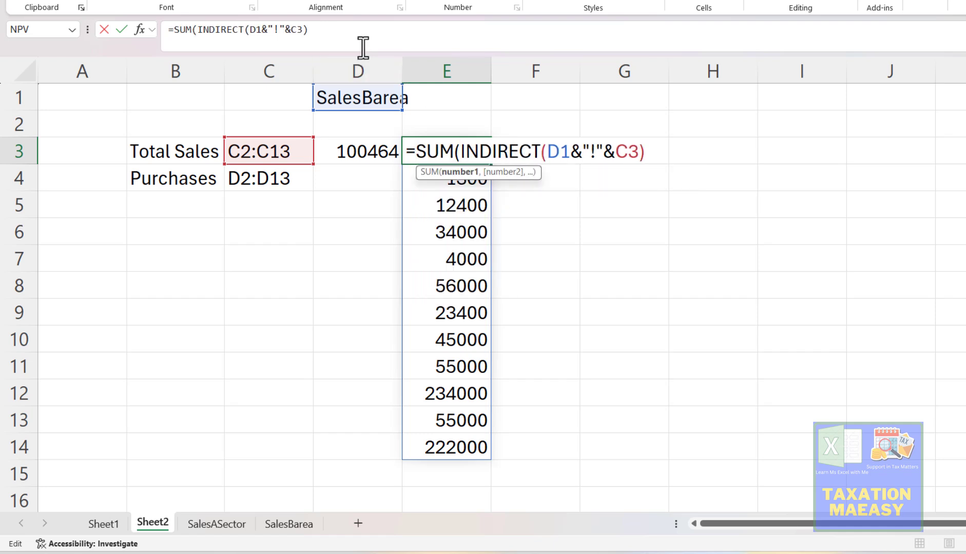
key("Return")
key("Return")
key("Up")
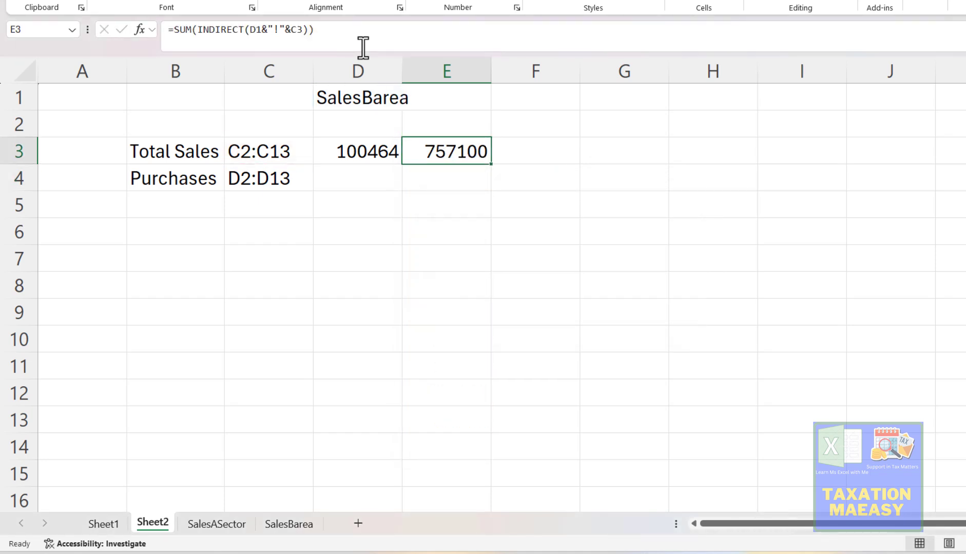
Copy the SUM and INDIRECT formula from E3 into E4 for the Purchases row.
key("F2")
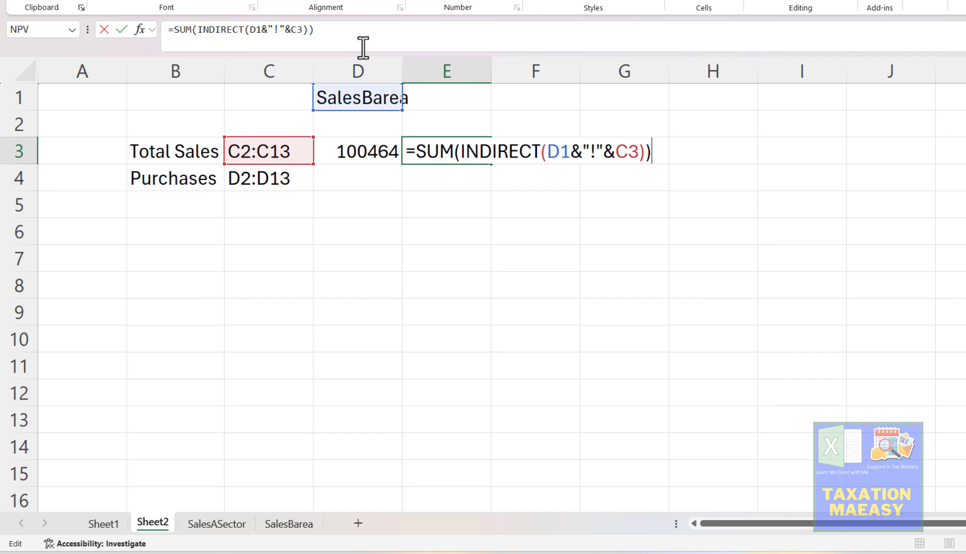
key("Escape")
key("ctrl+c")
key("Down")
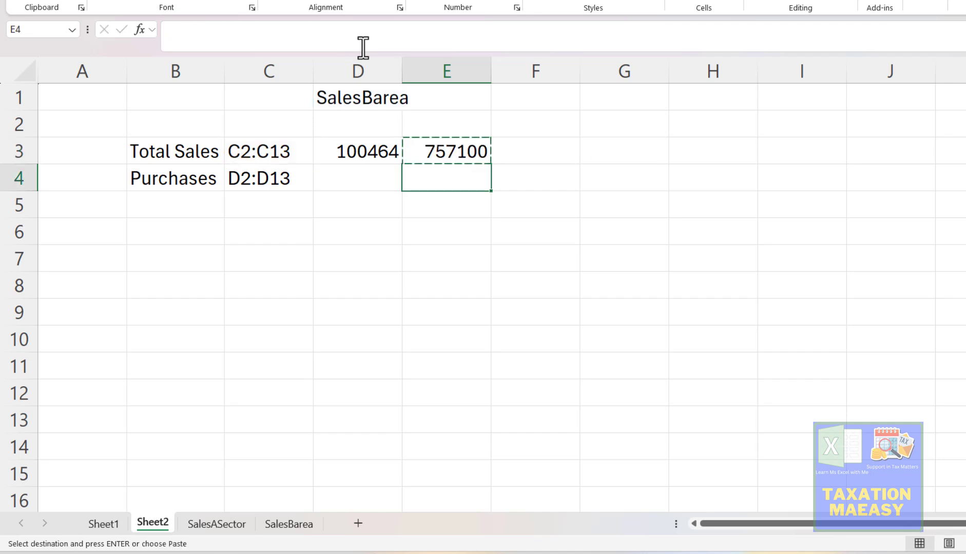
key("Return")
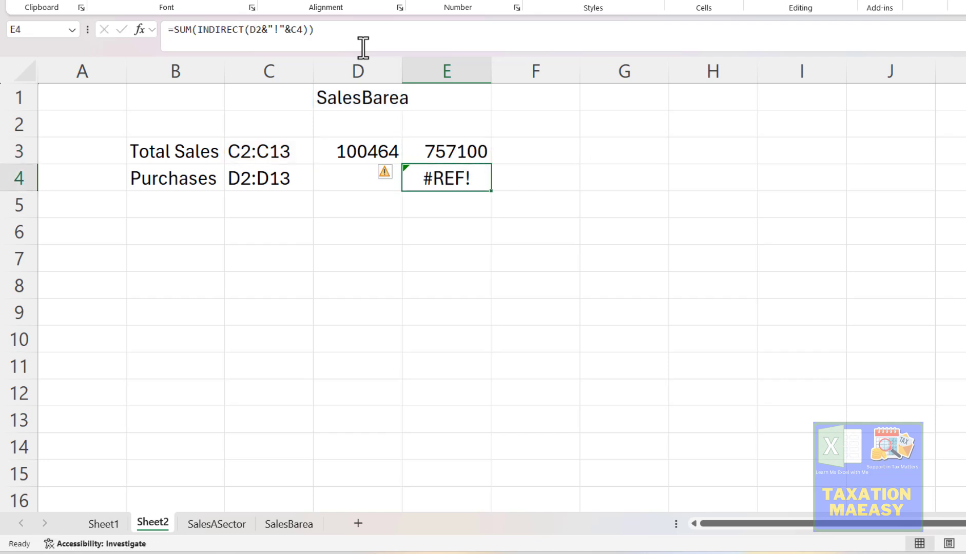
Move the sheet-name reference in E4's formula from D2 to D1 so it reads =SUM(INDIRECT(D1&"!"&C4)).
key("Down")
key("Up")
key("F2")
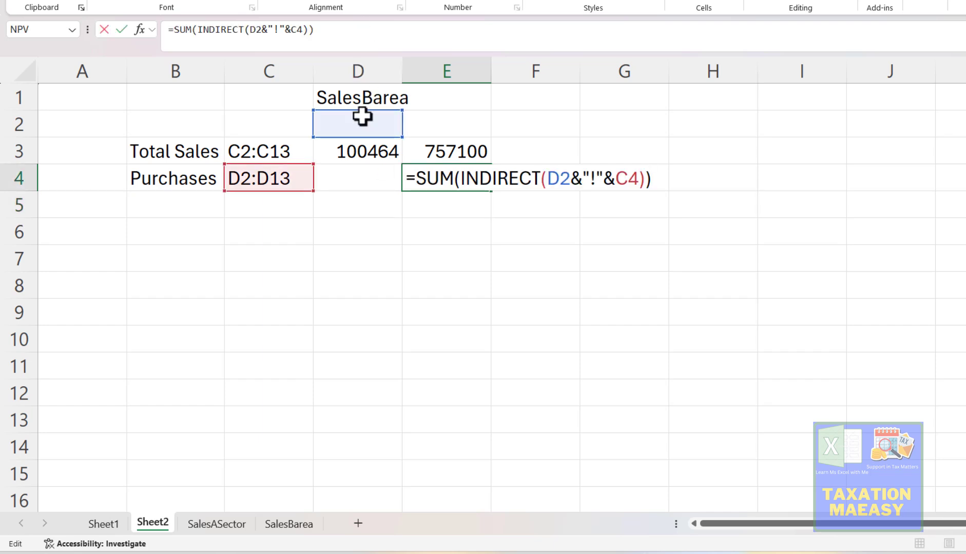
left_click_drag(363, 113, 361, 97)
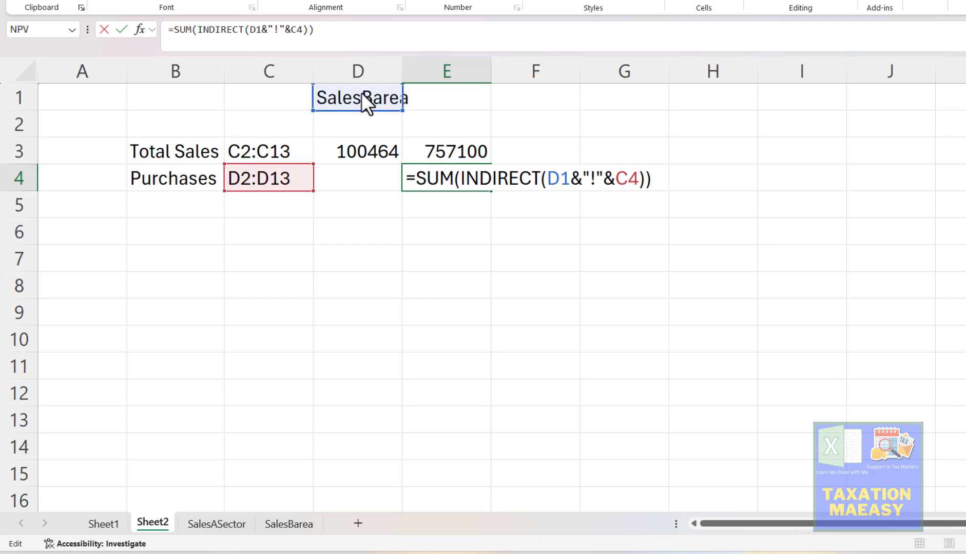
key("Return")
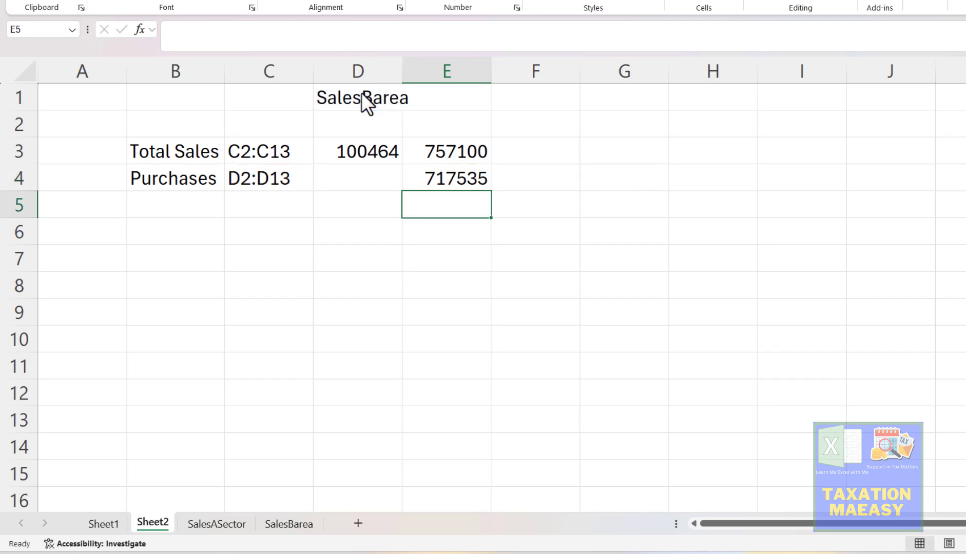
key("Up")
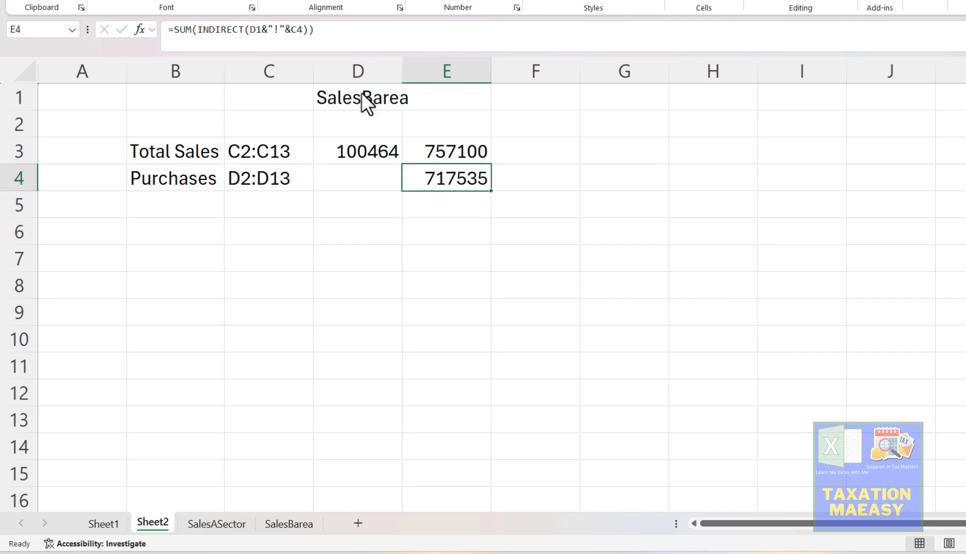
On the SalesBarea sheet, total the purchases with =SUM(D2:D13) in D14 and copy that formula to C14 for the sales.
left_click(292, 526)
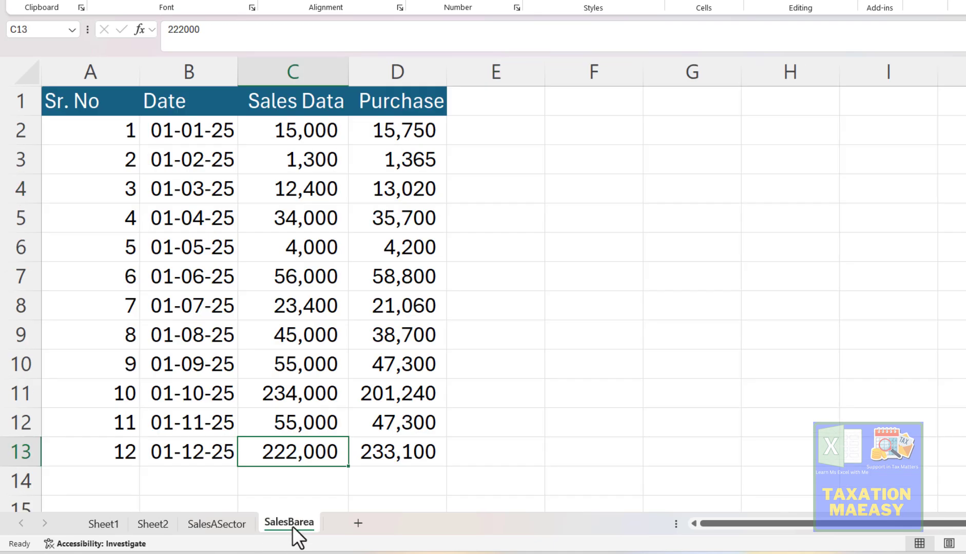
left_click(405, 482)
key("alt+equal")
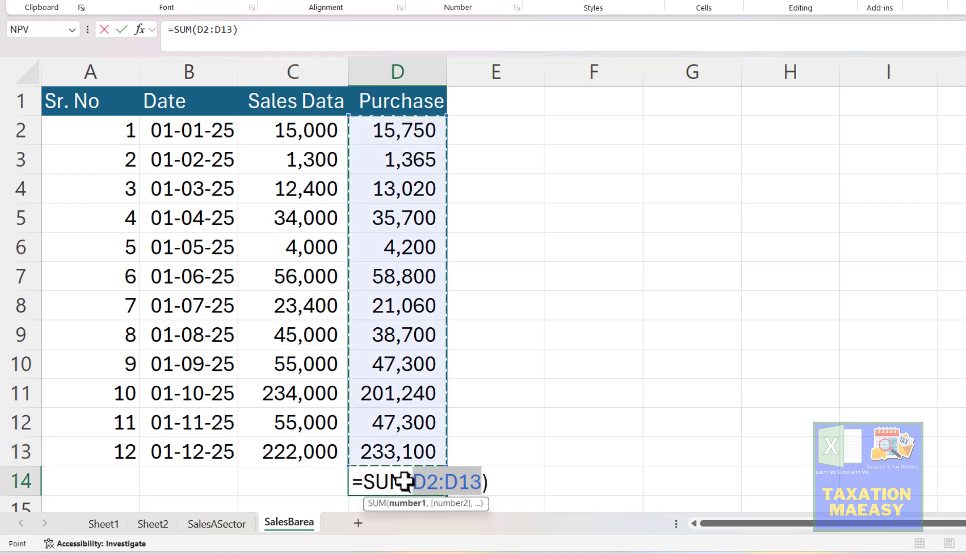
key("Return")
key("Up")
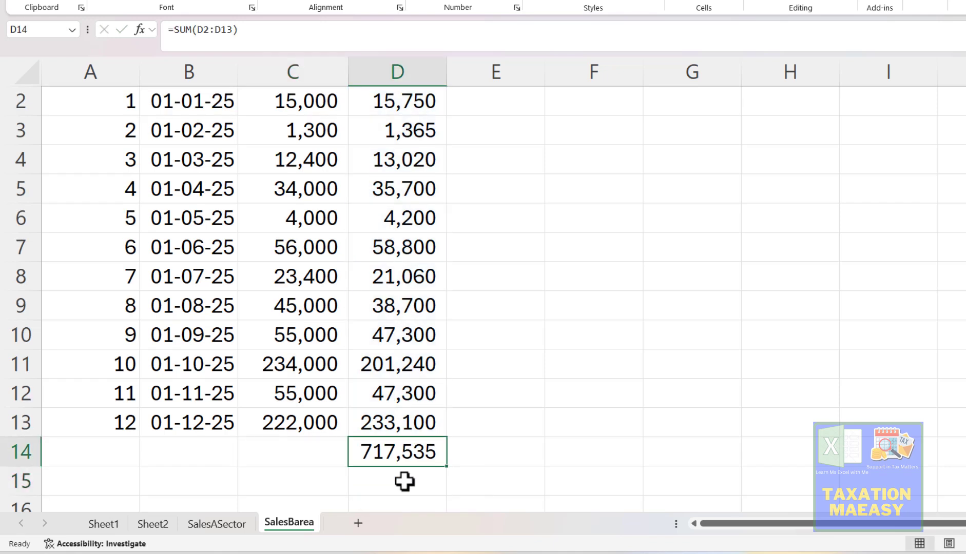
key("ctrl+c")
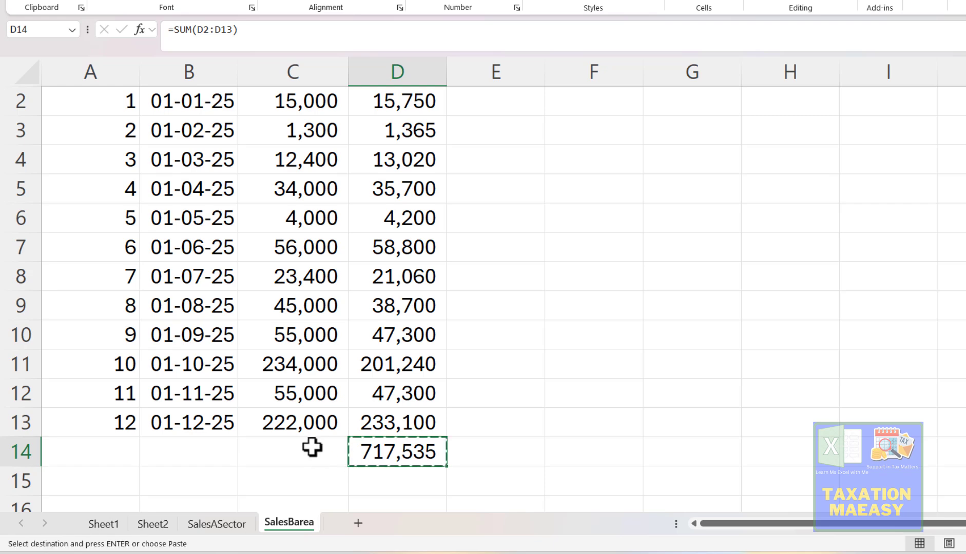
left_click(312, 447)
key("Return")
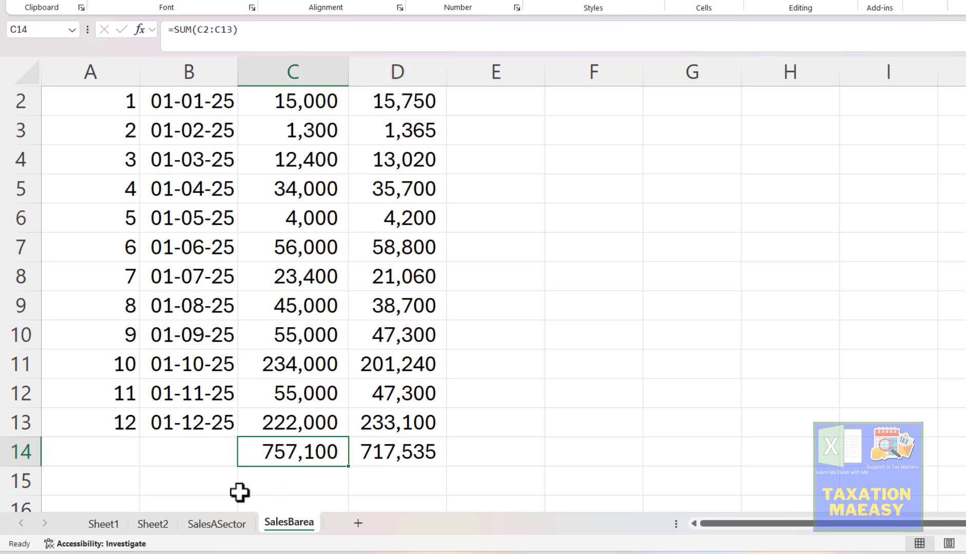
On Sheet2, link F3 to the sales total on the SalesBarea sheet with =SalesBarea!C14.
key("Up")
key("Right")
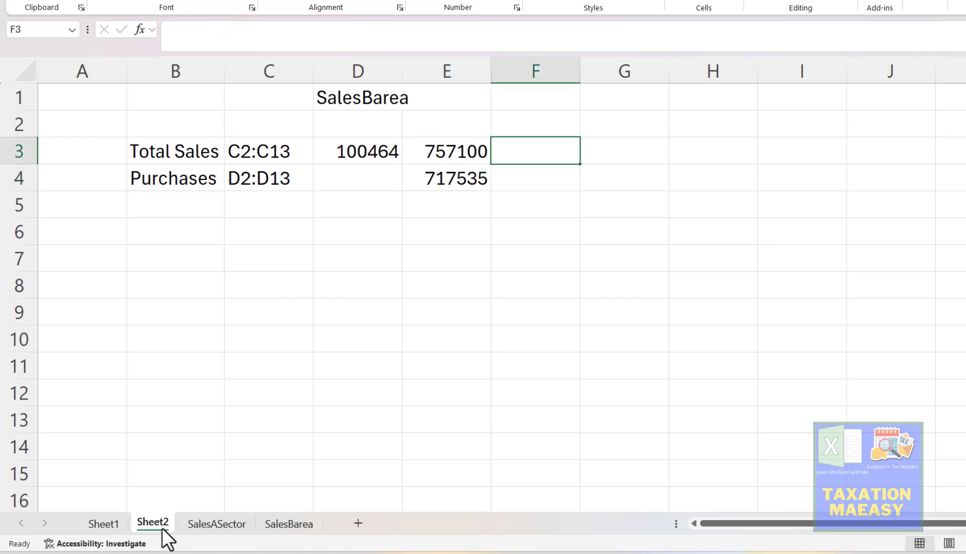
type("=")
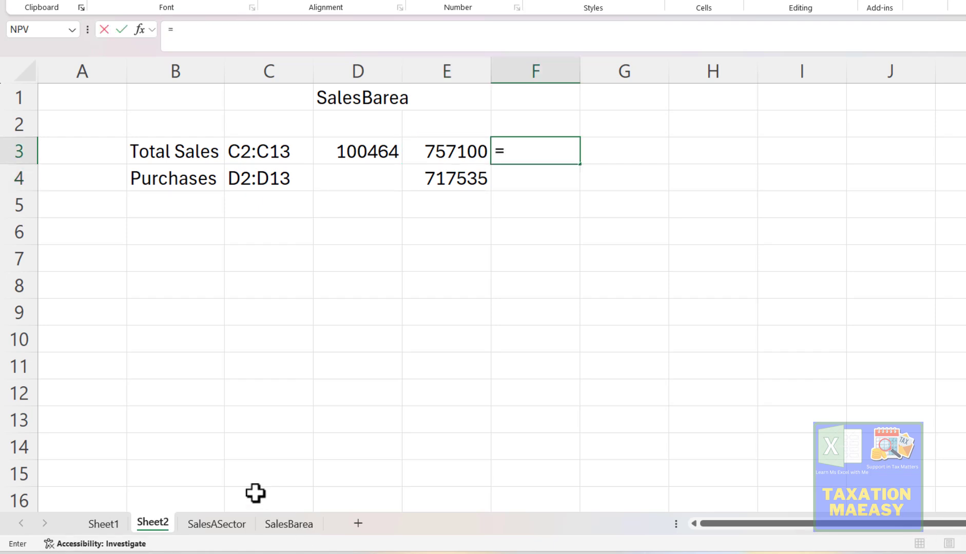
left_click(291, 524)
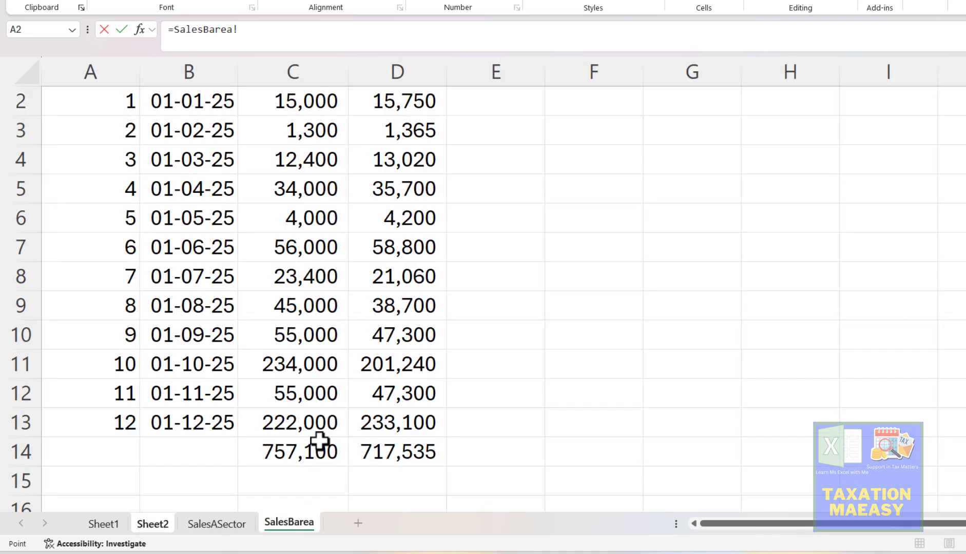
left_click(311, 446)
key("Return")
key("Up")
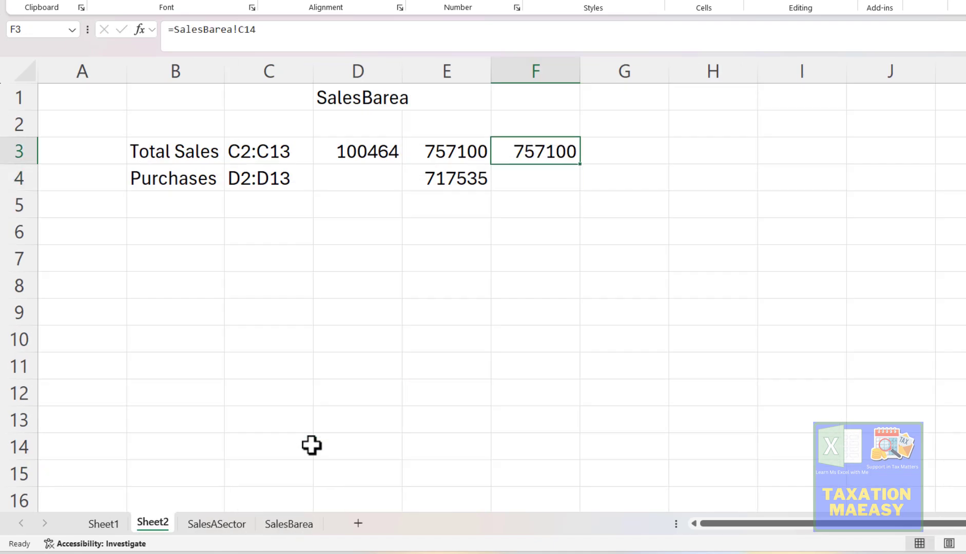
Copy the link formula from F3 into F4 for the Purchases row.
key("ctrl+c")
key("Down")
key("Return")
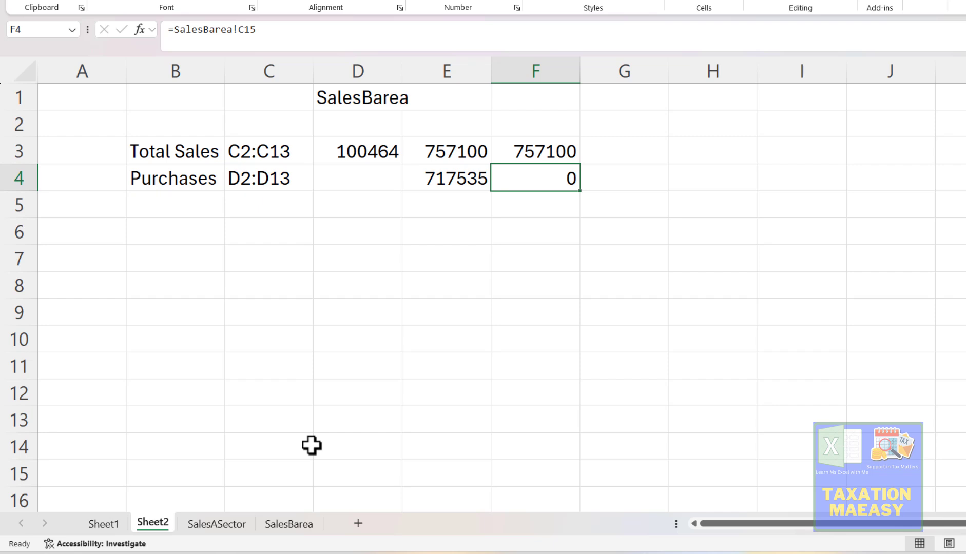
Link F4 to the purchases total on the SalesBarea sheet with =SalesBarea!D14.
type("=")
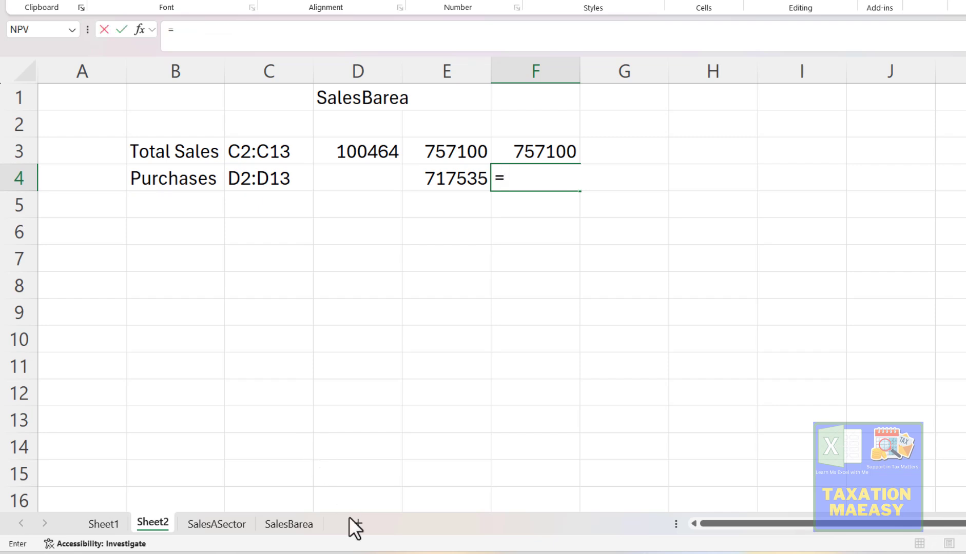
left_click(300, 522)
left_click(382, 455)
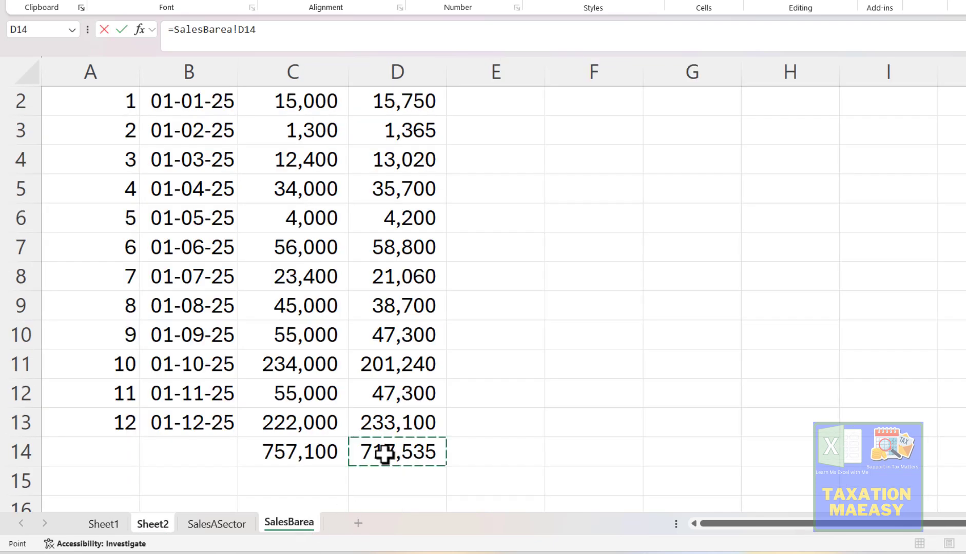
key("Return")
key("Up")
Review the sheet name in D1, the SUM and INDIRECT formula in E3, and the range text in C3.
key("Left")
key("Up")
key("Left")
key("Up")
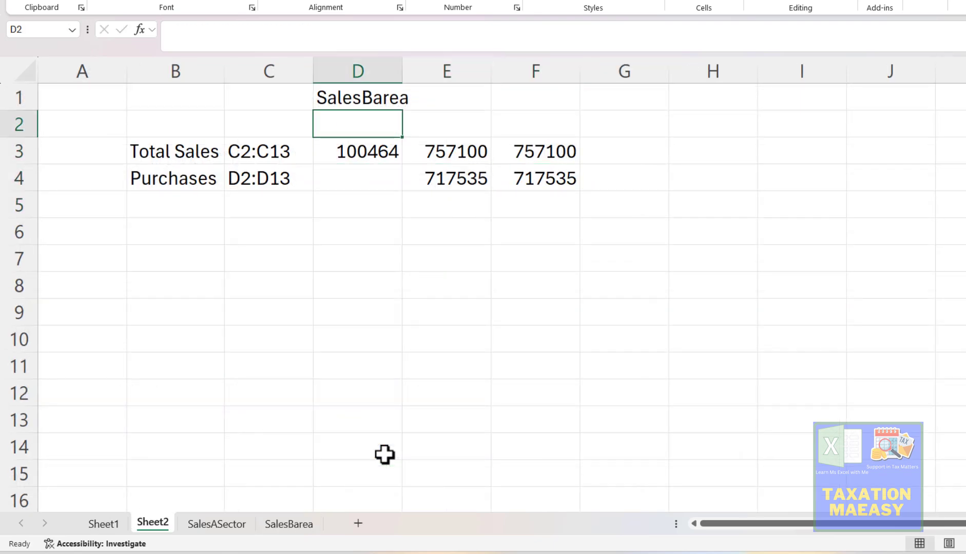
key("Up")
key("Down")
key("Down")
key("Right")
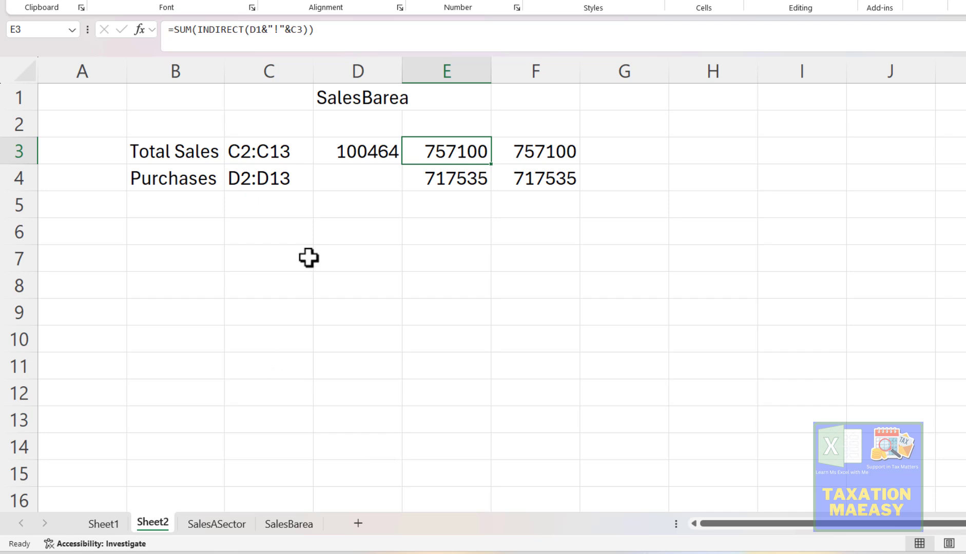
left_click(242, 151)
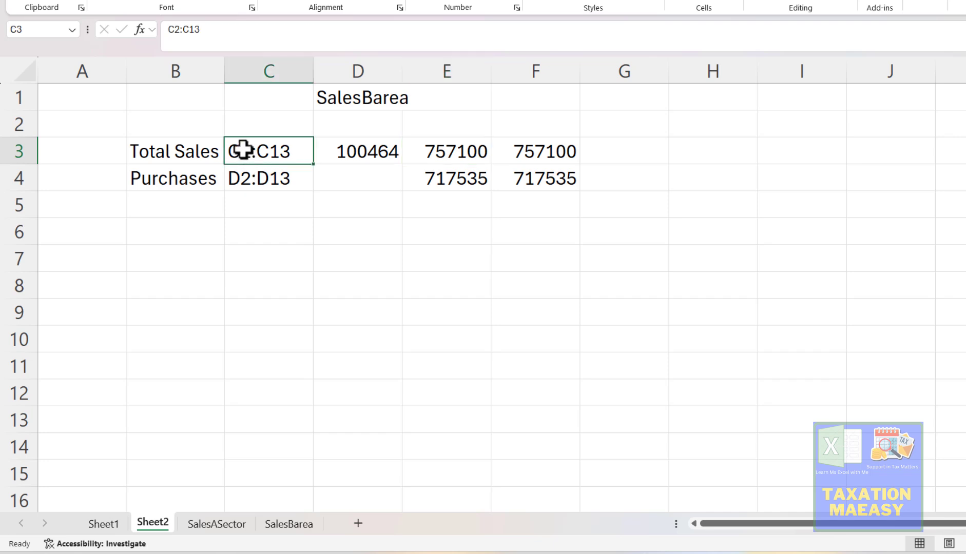
Replace the formula in D3 with =INDIRECT("'"&D1&"'!"&C3), enclosing the sheet name in single quotes.
left_click(374, 149)
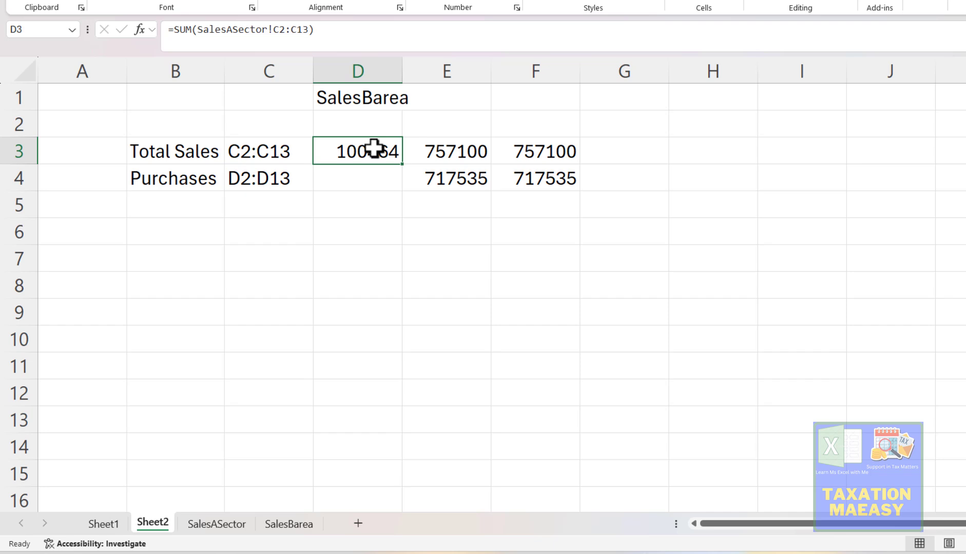
key("Delete")
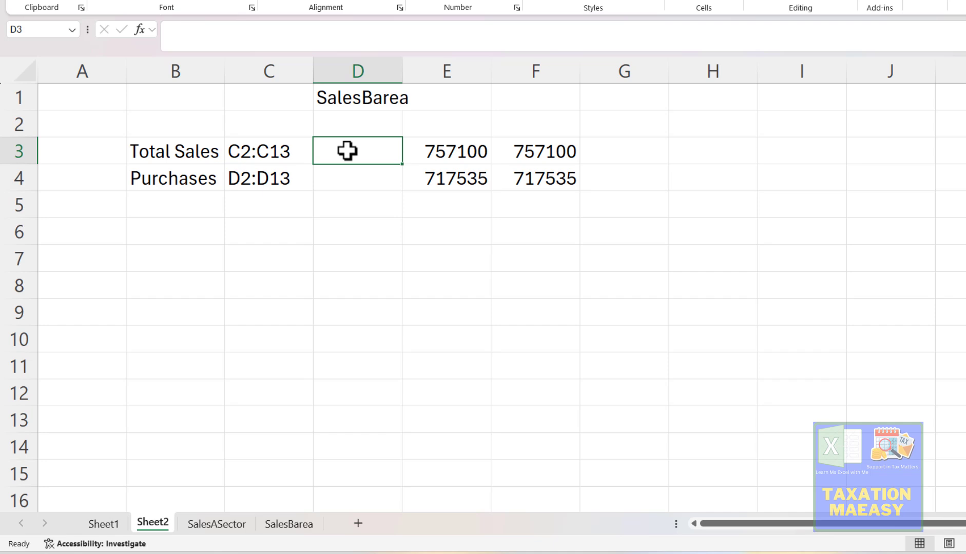
type("=")
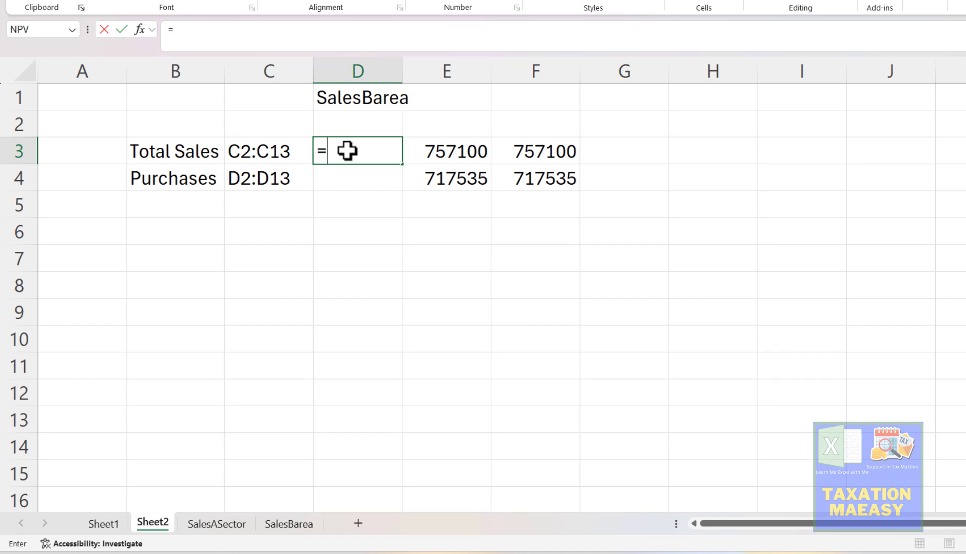
type("ind")
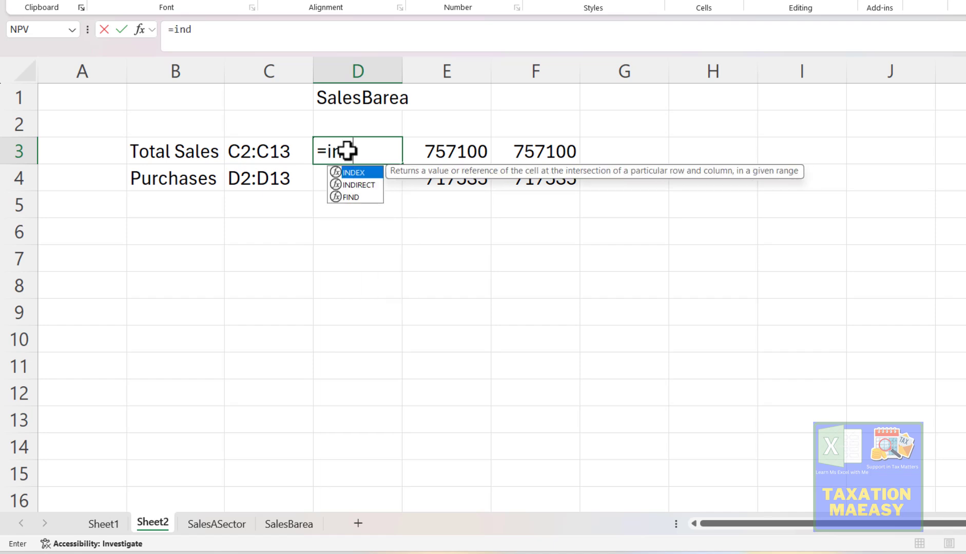
key("Down")
key("Tab")
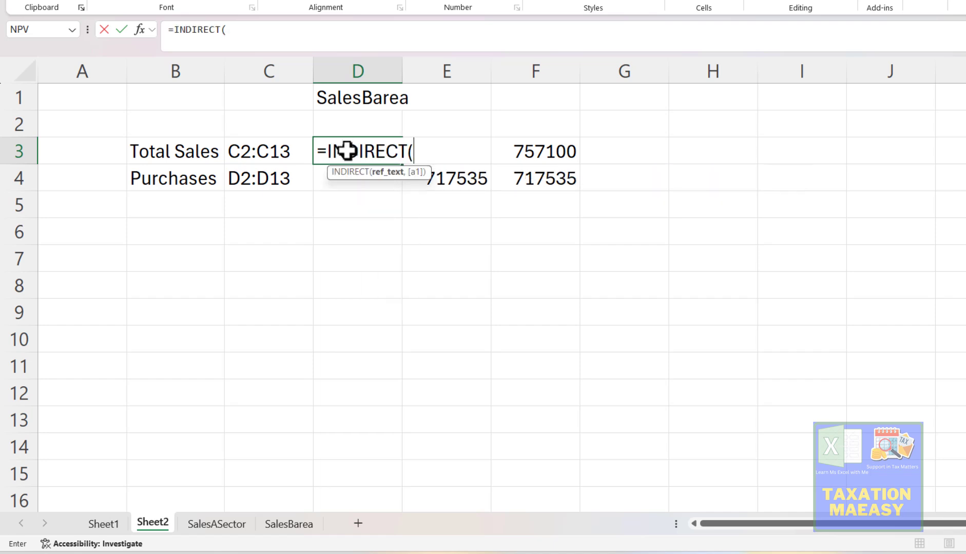
type("\"'\"&")
key("Up")
key("Up")
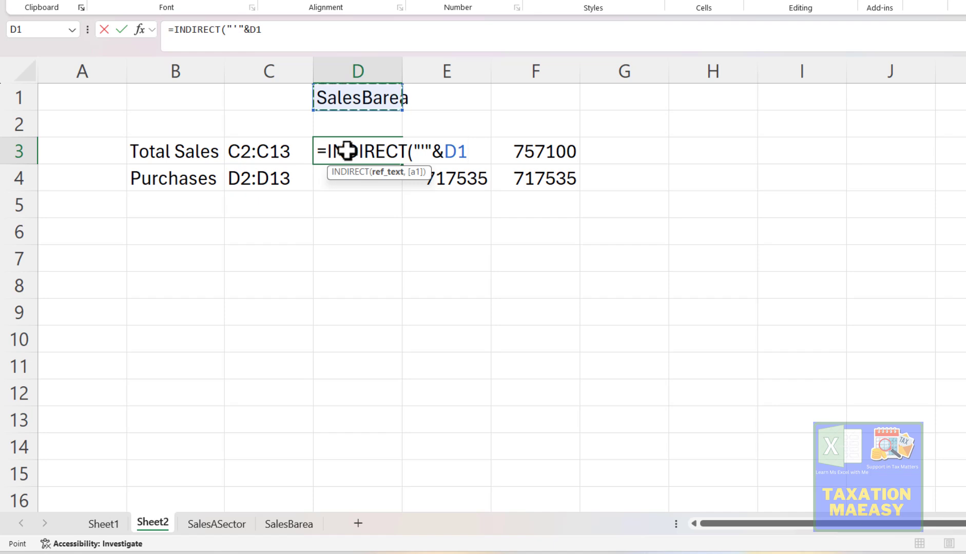
type("&")
type("\"'")
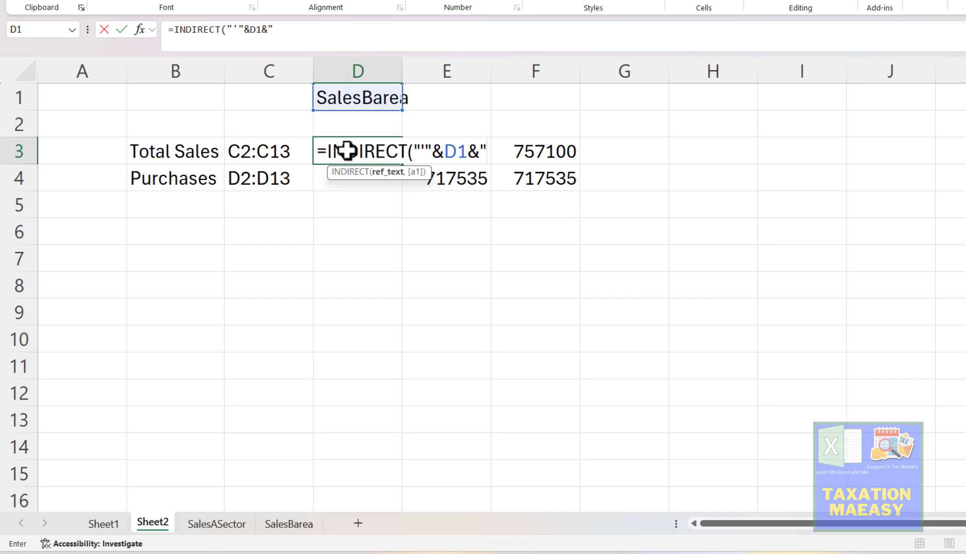
type("!")
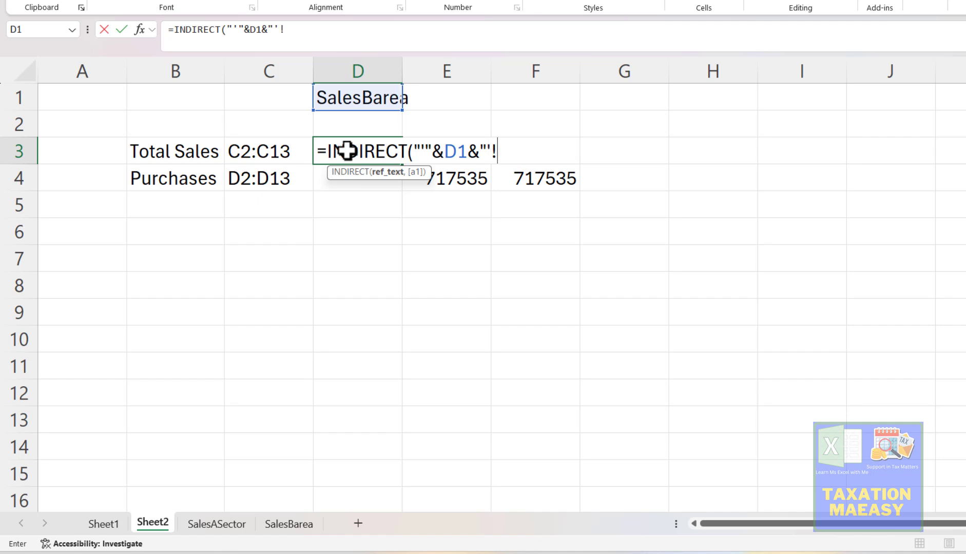
type("\"&")
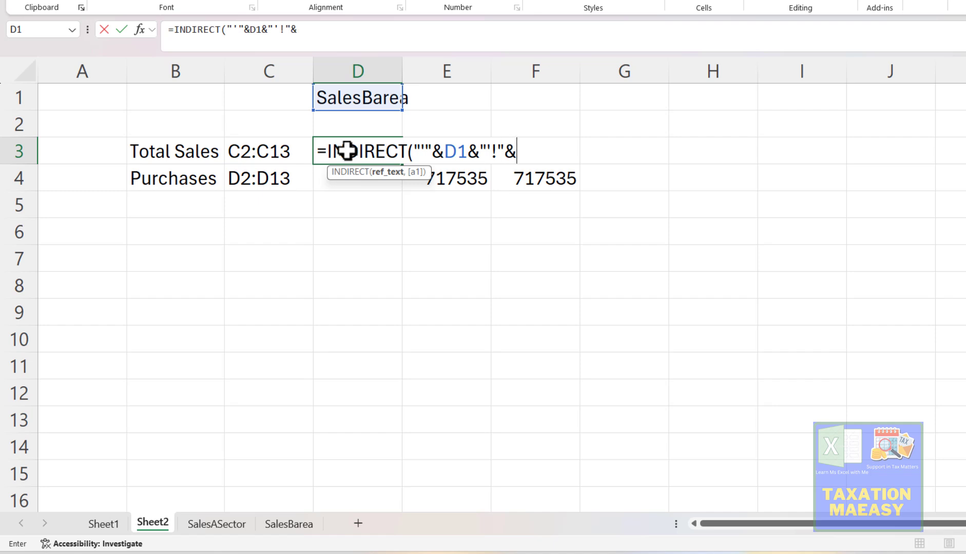
left_click(268, 151)
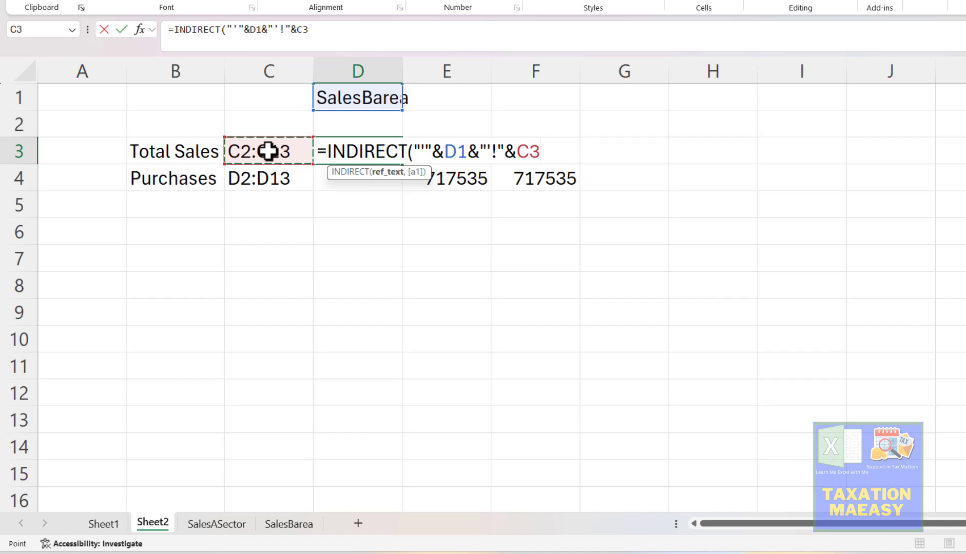
key("Return")
key("Up")
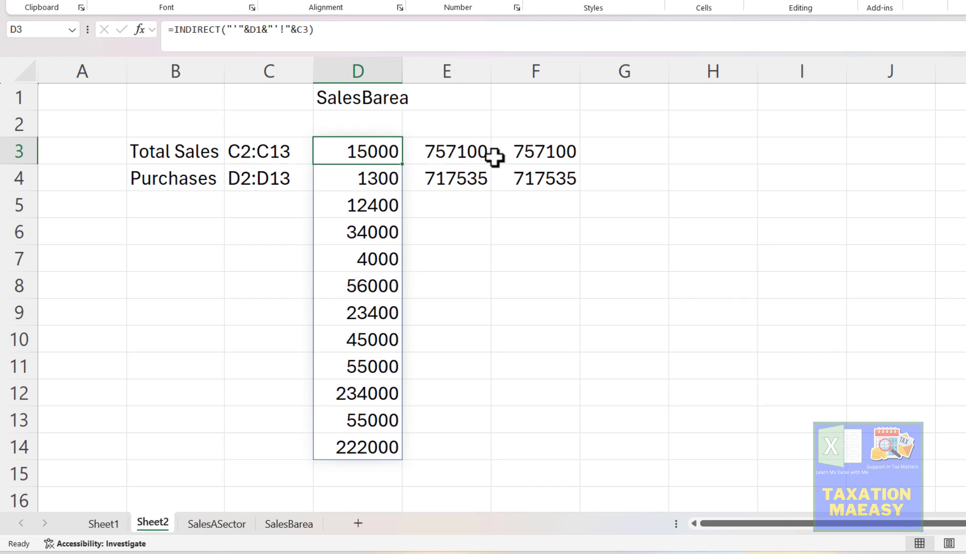
Wrap the formula in D3 in a SUM function so it reads =SUM(INDIRECT("'"&D1&"'!"&C3)).
left_click(465, 157)
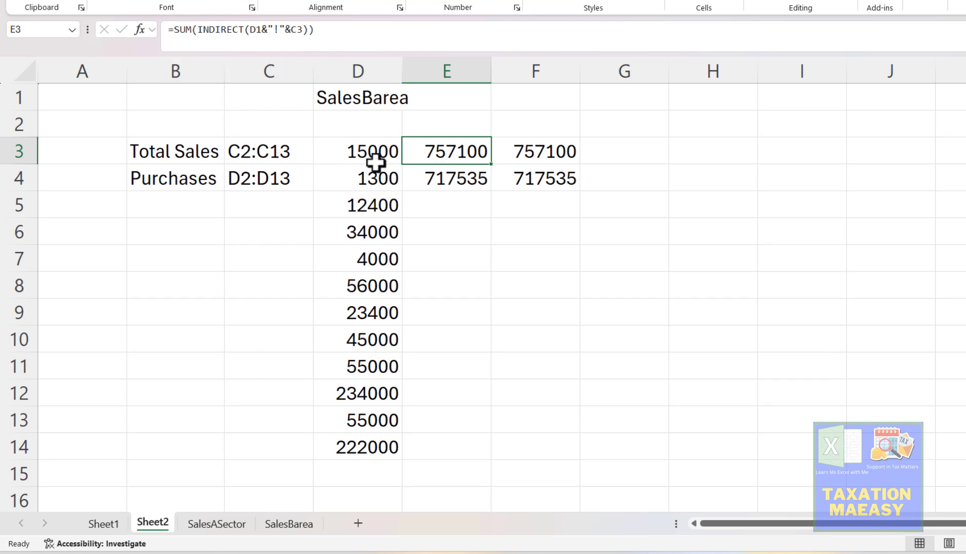
left_click(363, 154)
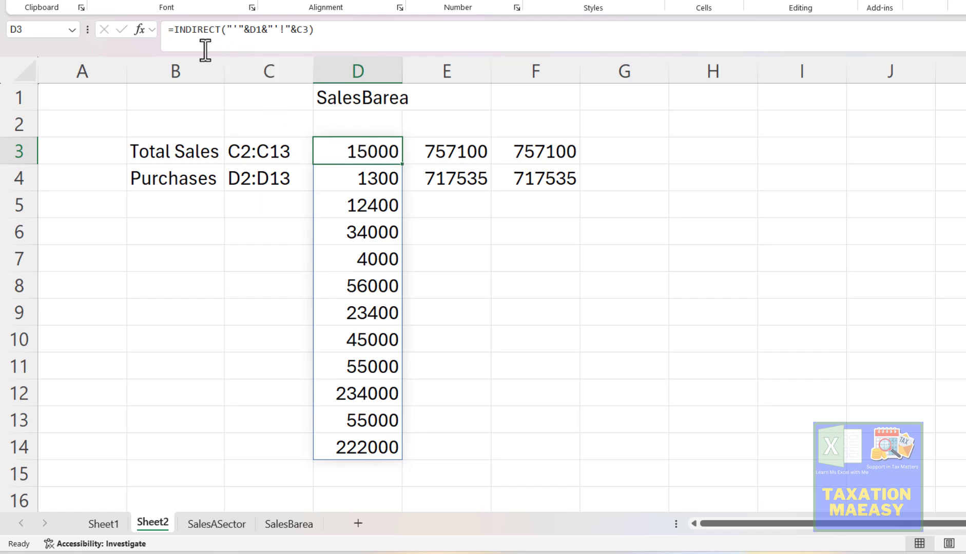
left_click(178, 32)
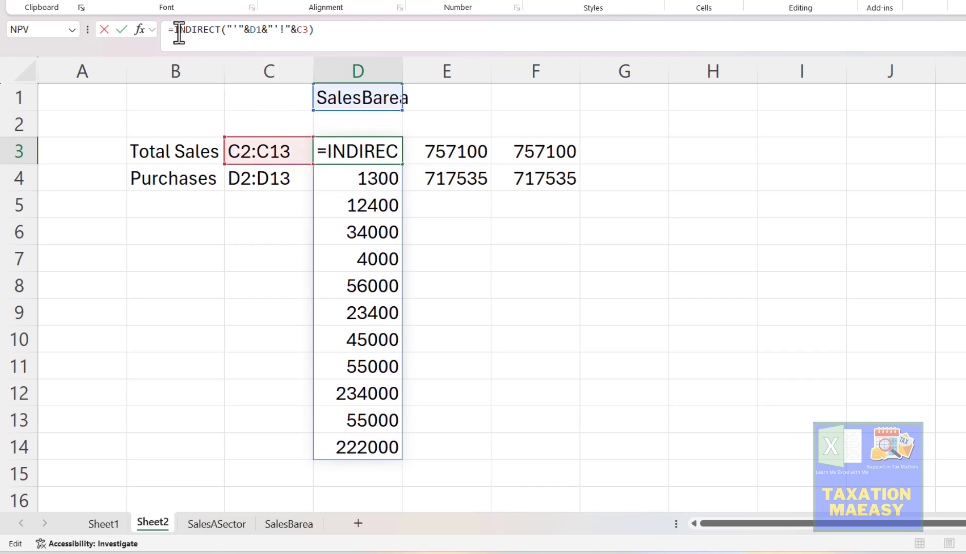
type("sum")
key("Tab")
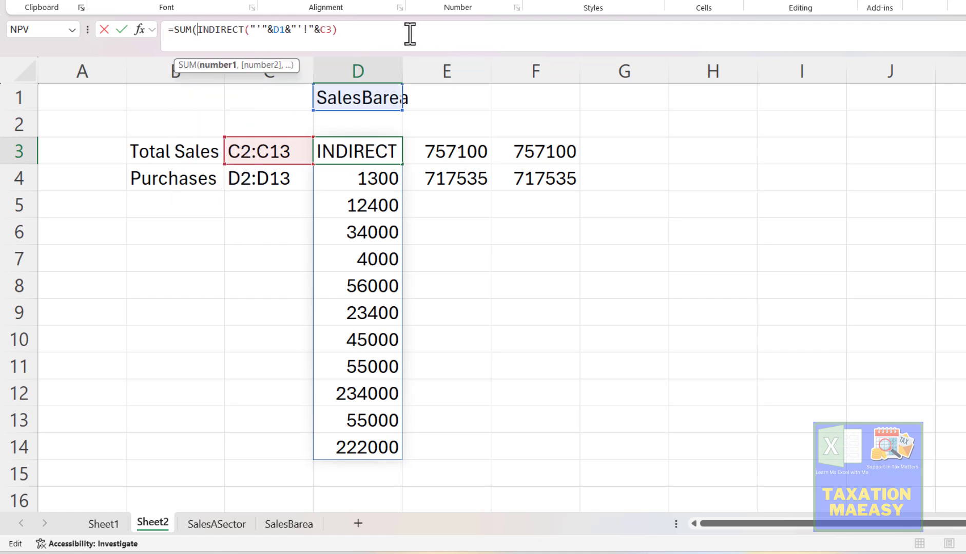
left_click(366, 34)
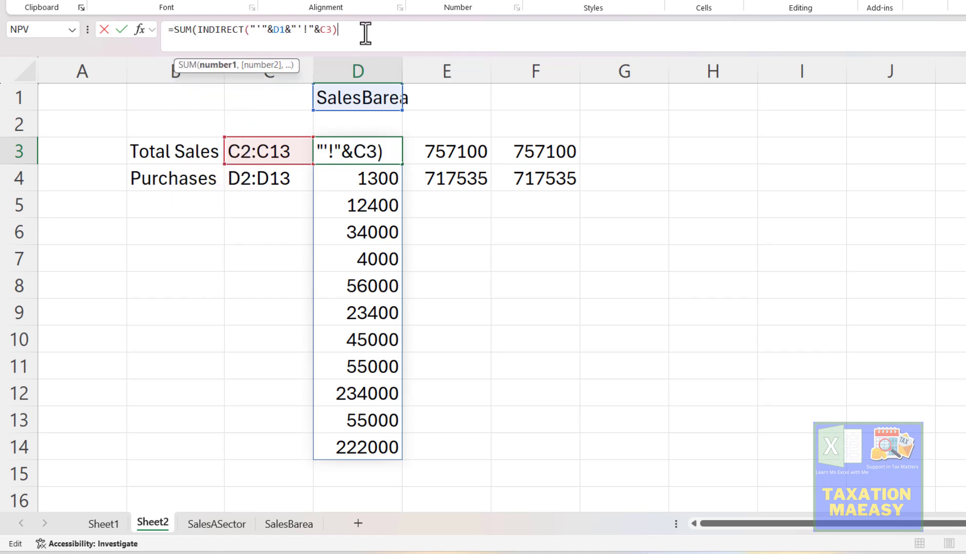
type(")")
key("Return")
key("Up")
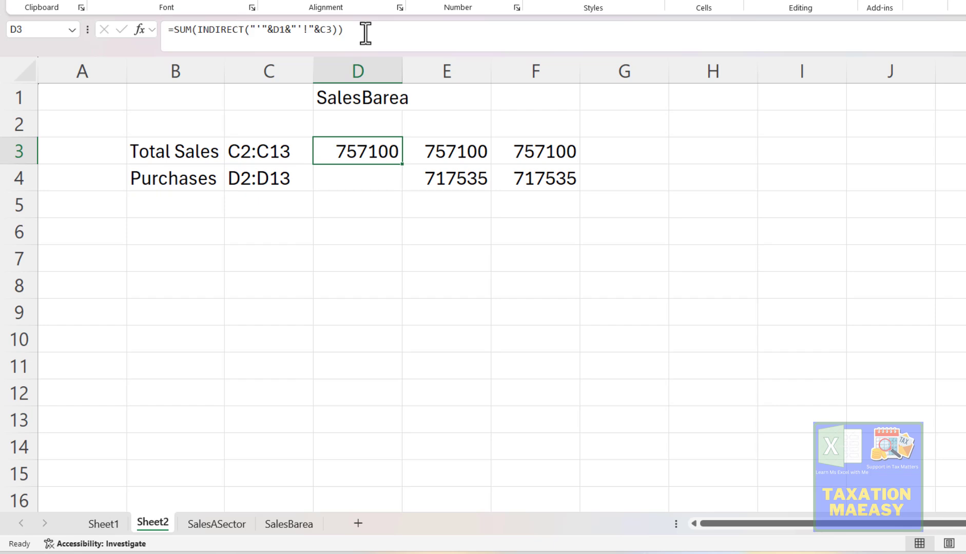
Review the formula in E3, the INDIRECT syntax on Sheet1, the SalesASector data and the sheet name in Sheet2's D1.
left_click(455, 152)
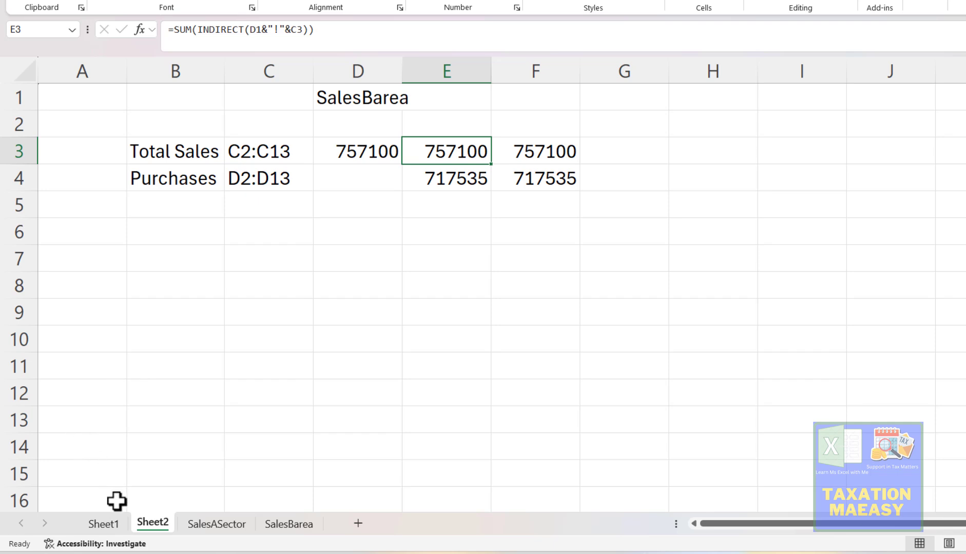
left_click(115, 522)
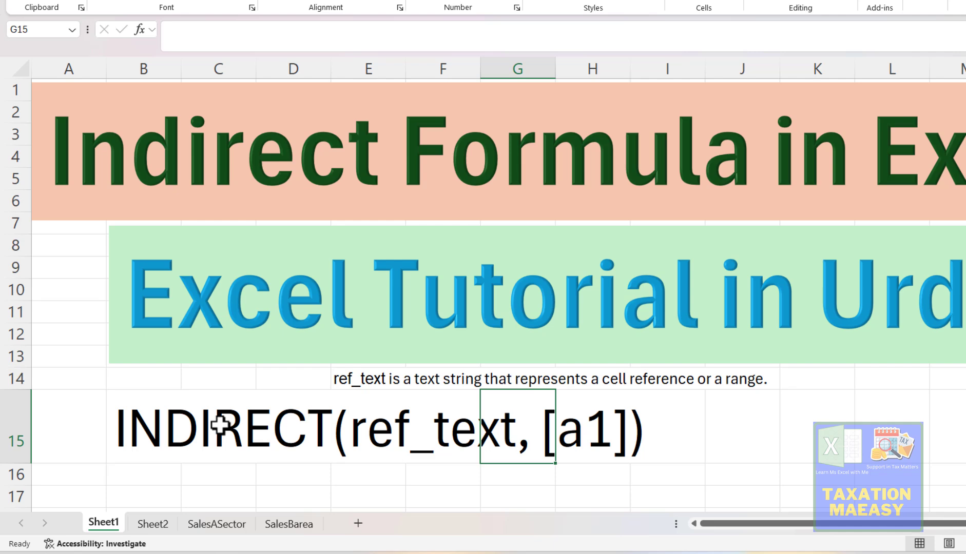
left_click(235, 523)
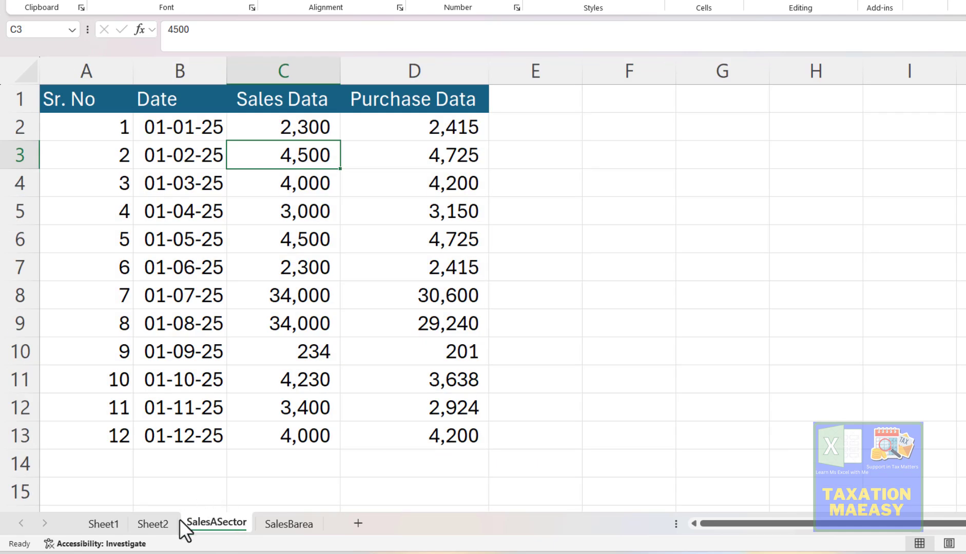
left_click(160, 521)
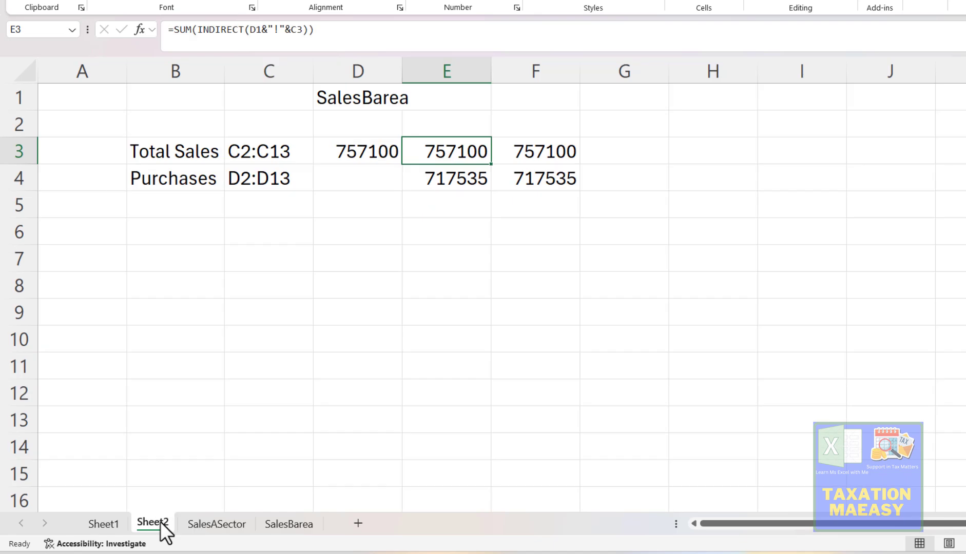
left_click(358, 98)
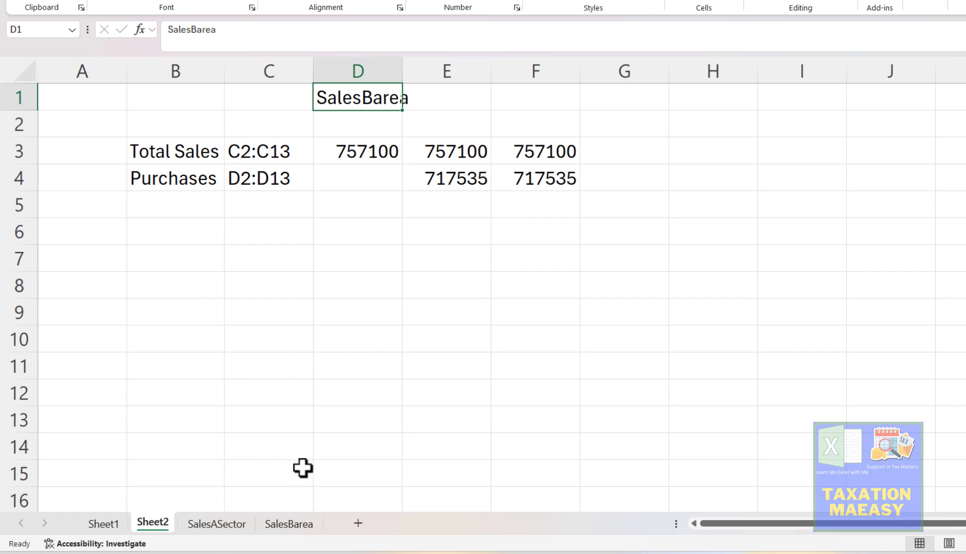
key("Down")
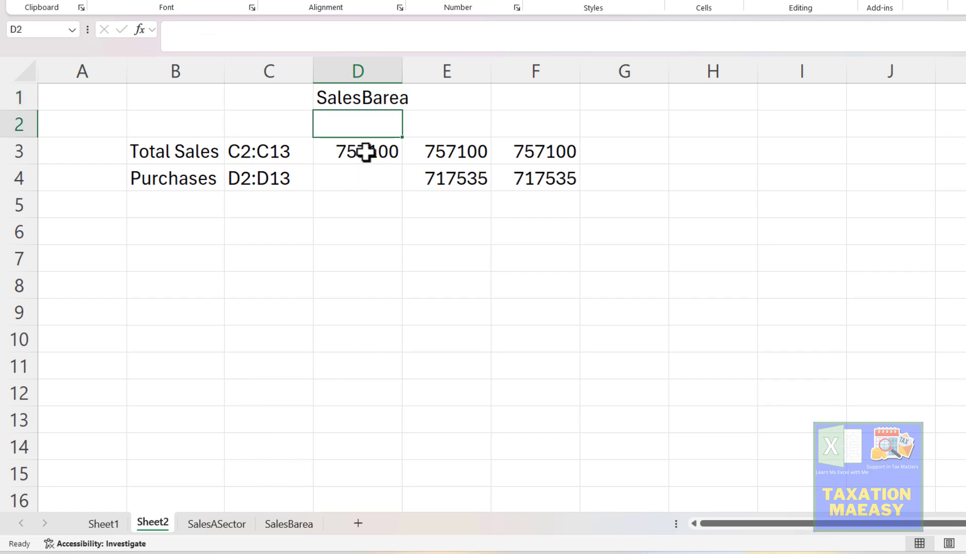
key("Up")
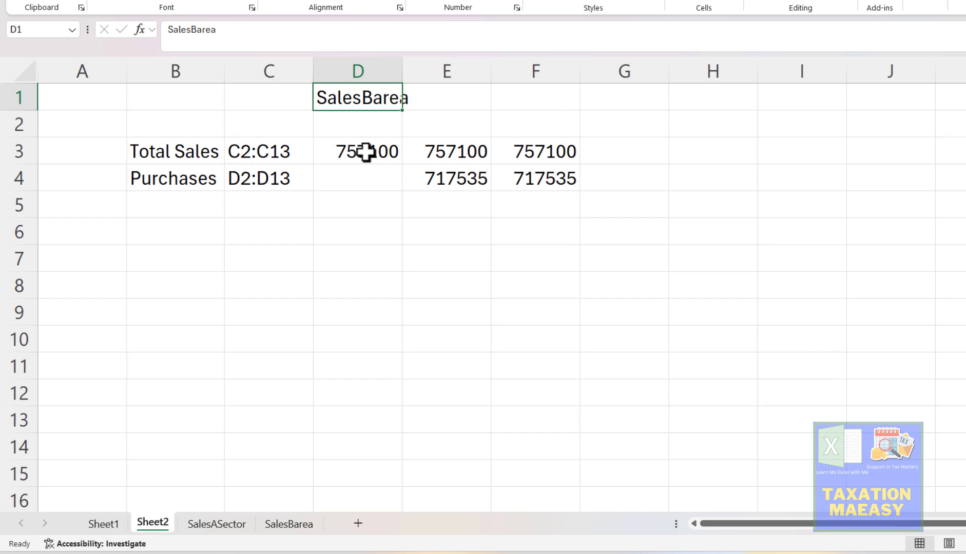